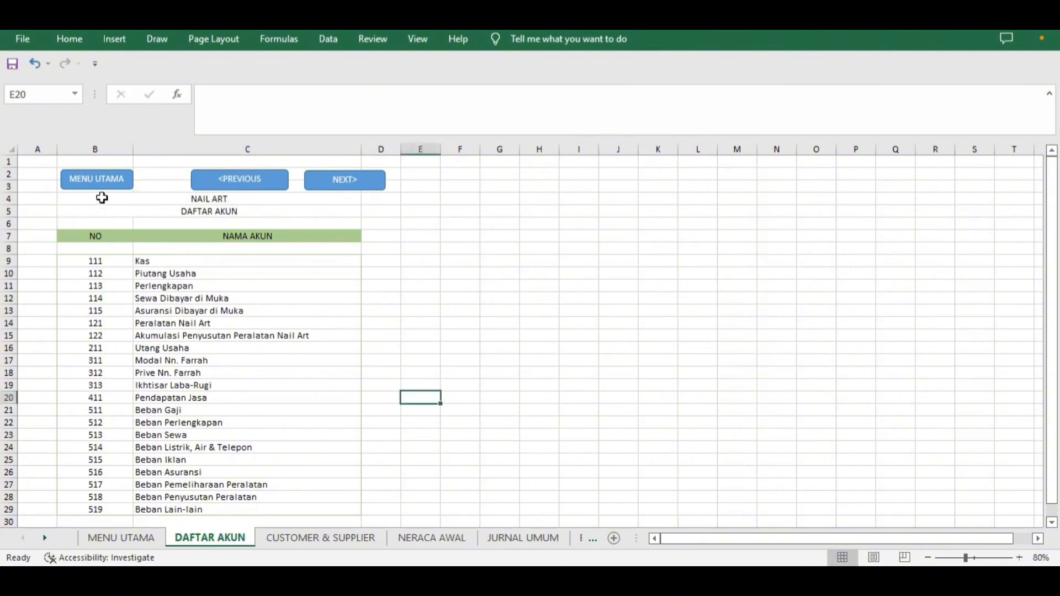
{"action": "left_click", "coordinate": [118, 42]}
{"action": "left_click", "coordinate": [187, 94]}
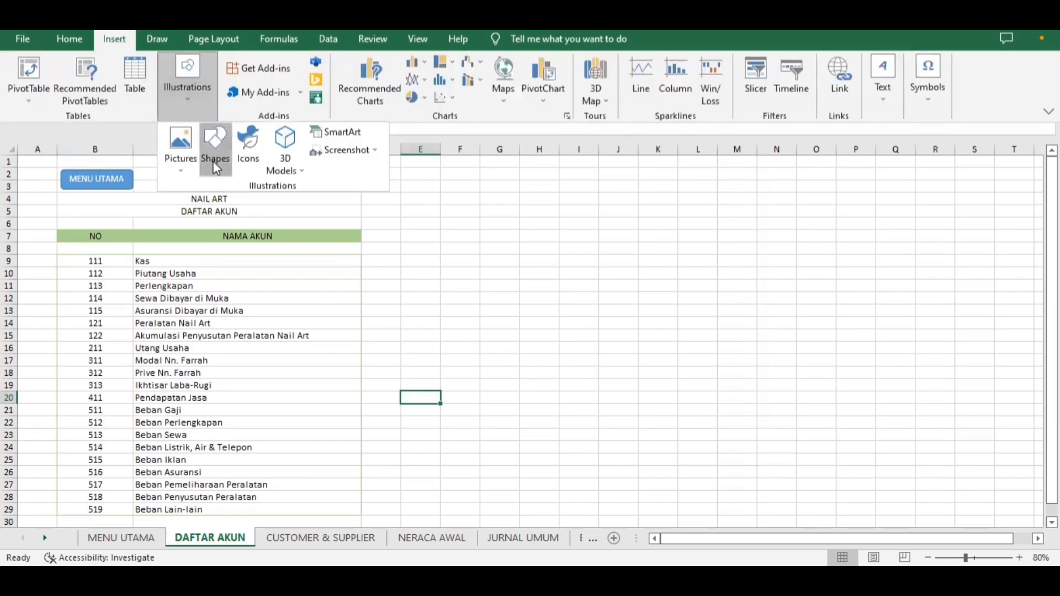
{"action": "left_click", "coordinate": [215, 160]}
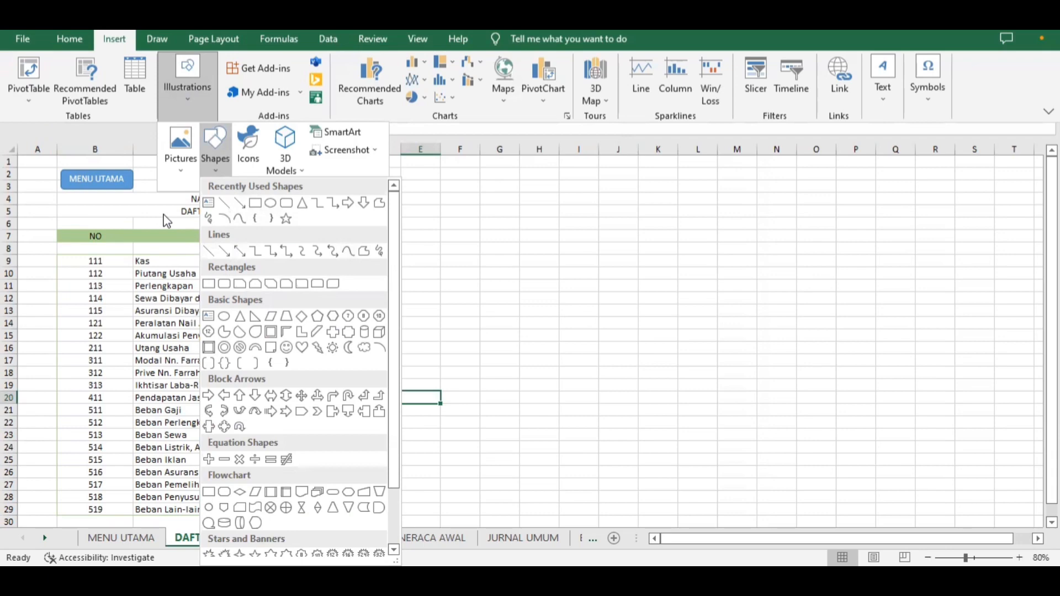
{"action": "left_click", "coordinate": [108, 185]}
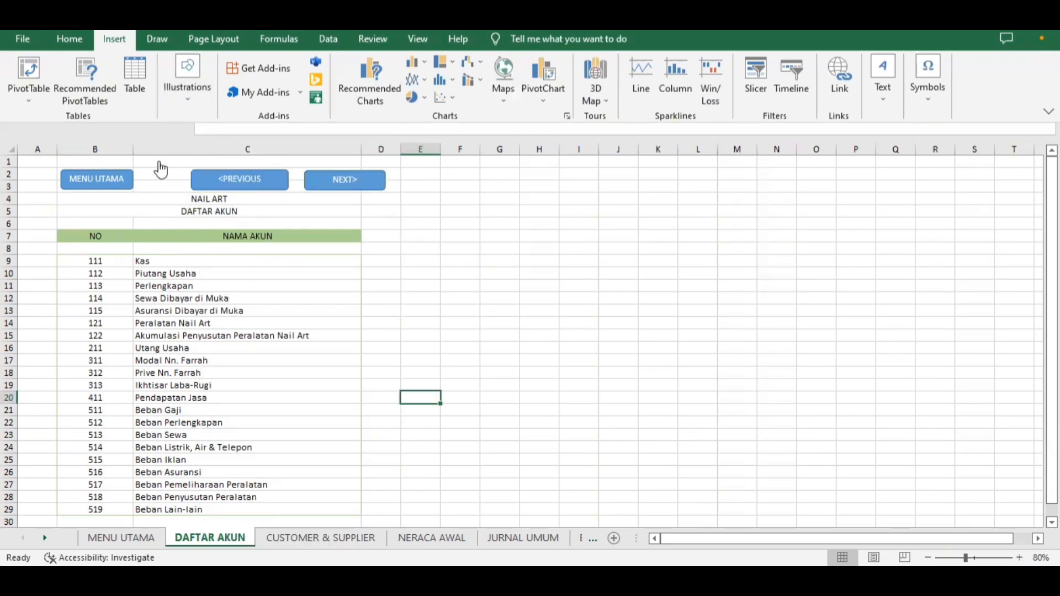
- Edit the hyperlink on the MENU UTAMA shape so it points to the 'MENU UTAMA' sheet in this document
{"action": "right_click", "coordinate": [117, 189]}
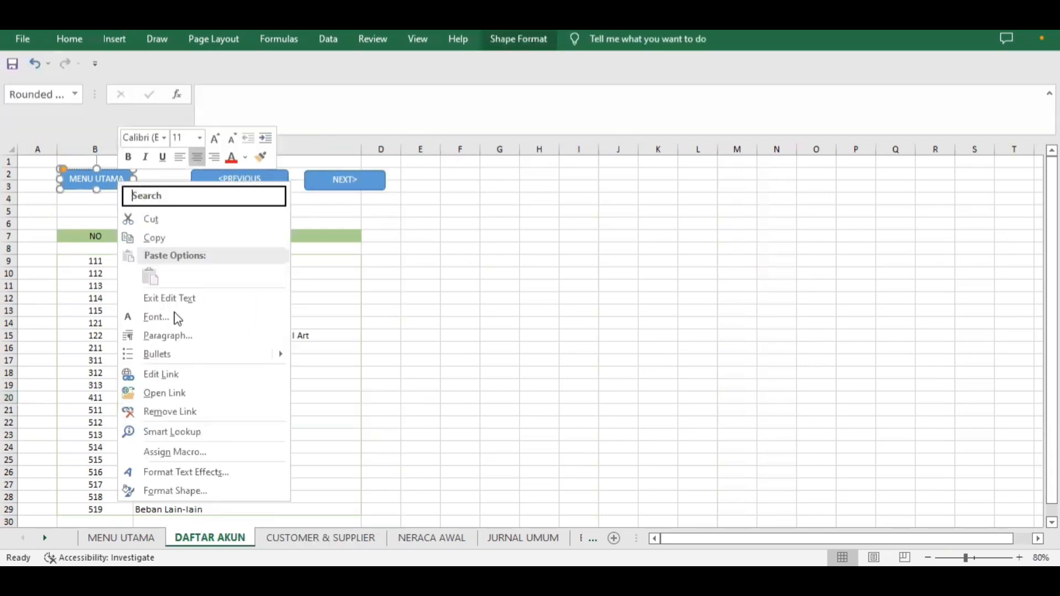
{"action": "left_click", "coordinate": [161, 375]}
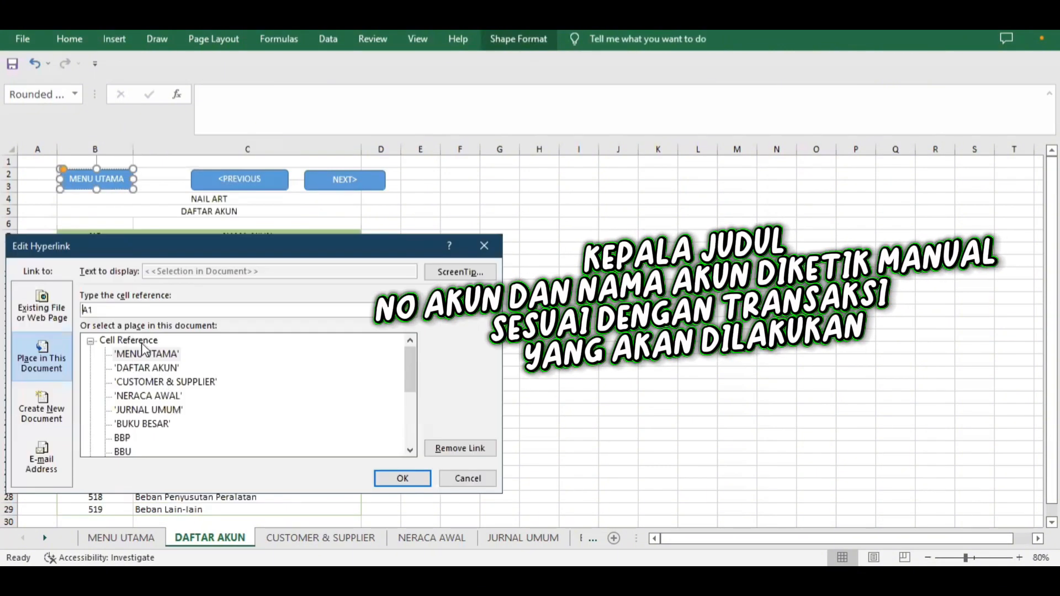
{"action": "mouse_move", "coordinate": [411, 367]}
{"action": "left_mouse_down"}
{"action": "mouse_move", "coordinate": [412, 420]}
{"action": "mouse_move", "coordinate": [410, 349]}
{"action": "left_mouse_up"}
{"action": "left_click", "coordinate": [156, 354]}
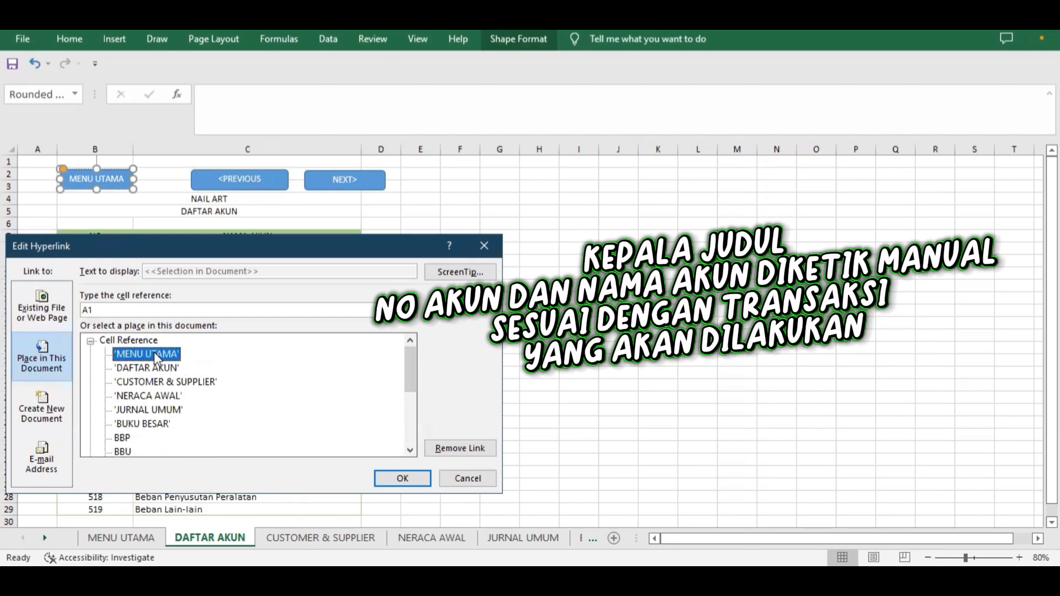
{"action": "left_click", "coordinate": [408, 479]}
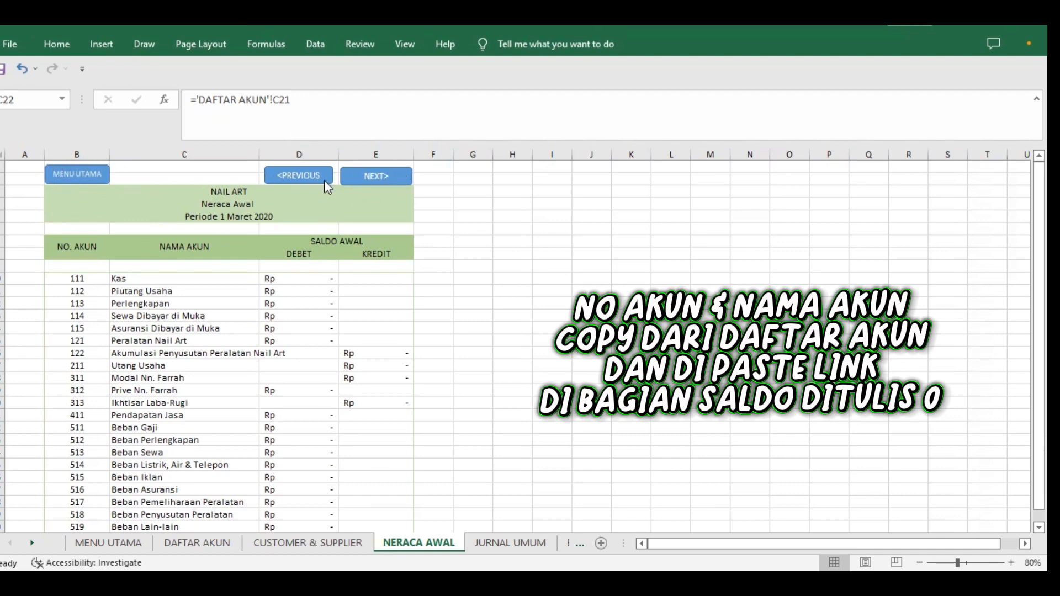
- Examine the title rows of the NERACA AWAL sheet, including the period formula that references MENU UTAMA cells F5 and H5
{"action": "left_click", "coordinate": [212, 190]}
{"action": "left_click", "coordinate": [270, 205]}
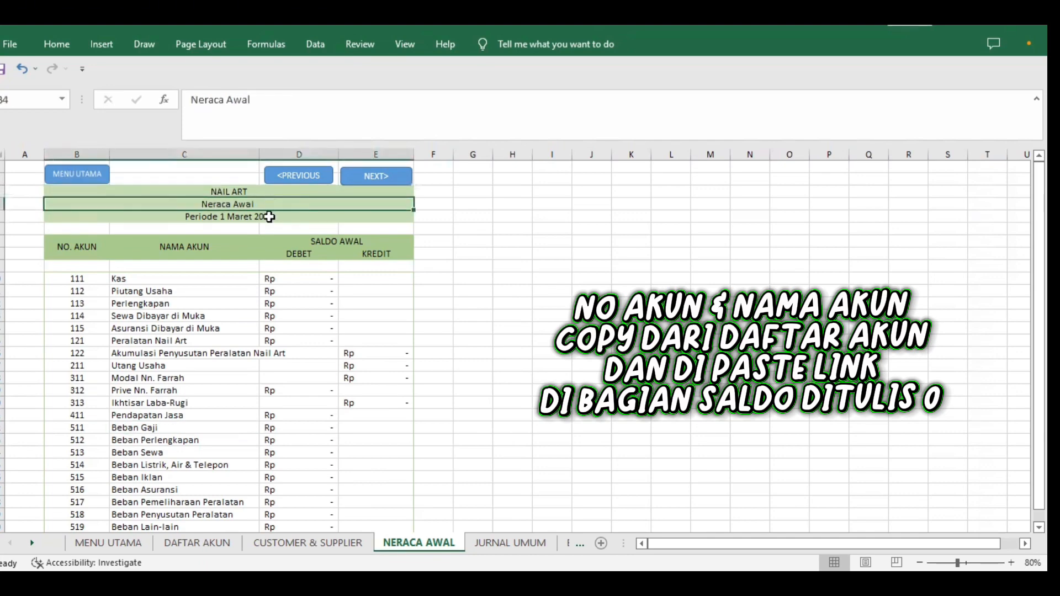
{"action": "left_click", "coordinate": [275, 220]}
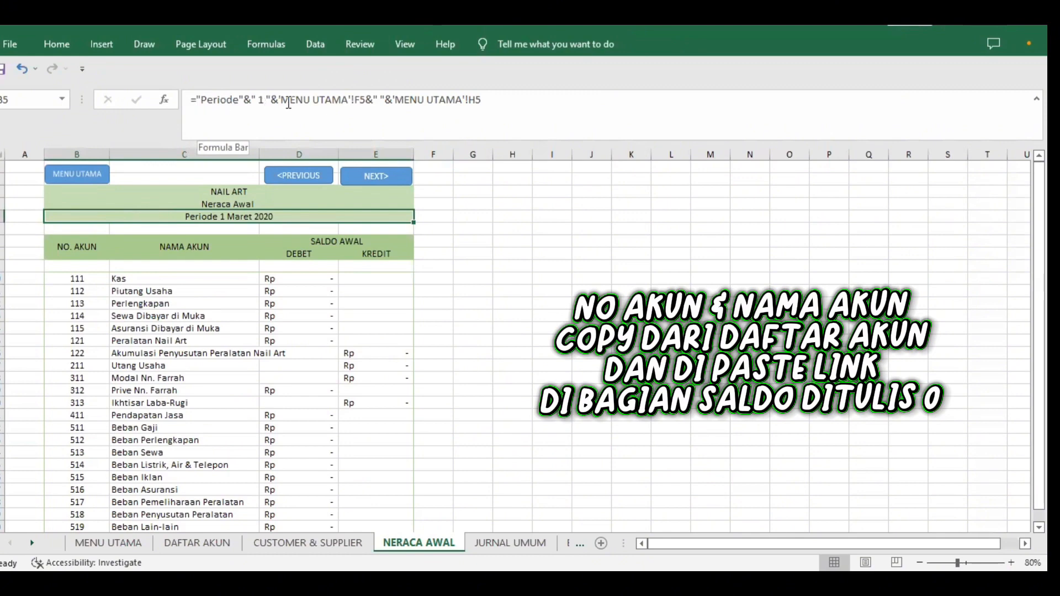
{"action": "left_click", "coordinate": [463, 105]}
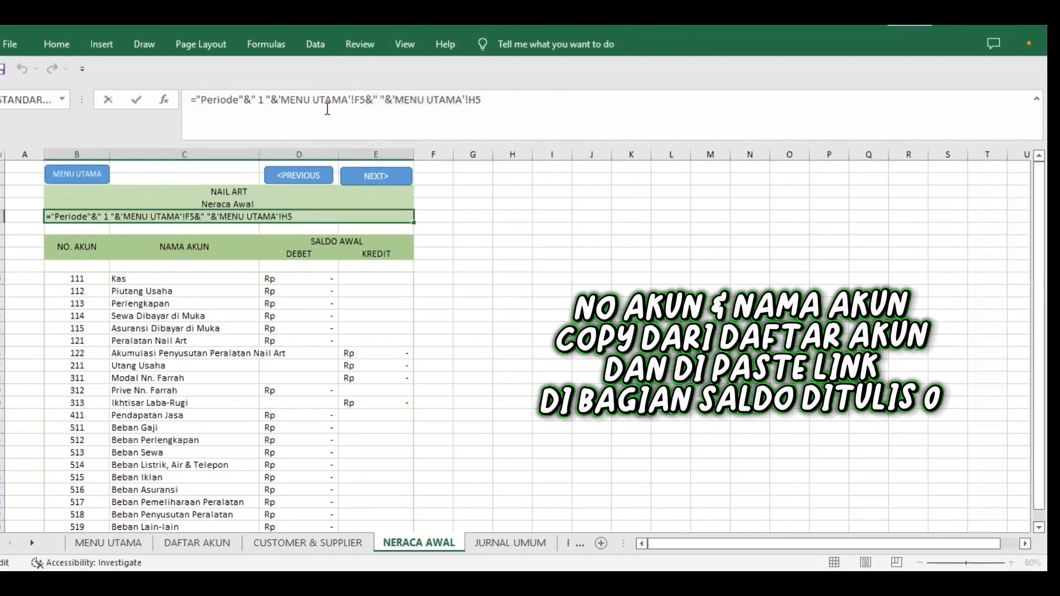
{"action": "left_click_drag", "start_coordinate": [481, 100], "coordinate": [191, 100]}
{"action": "left_click", "coordinate": [212, 116]}
{"action": "key", "text": "Return"}
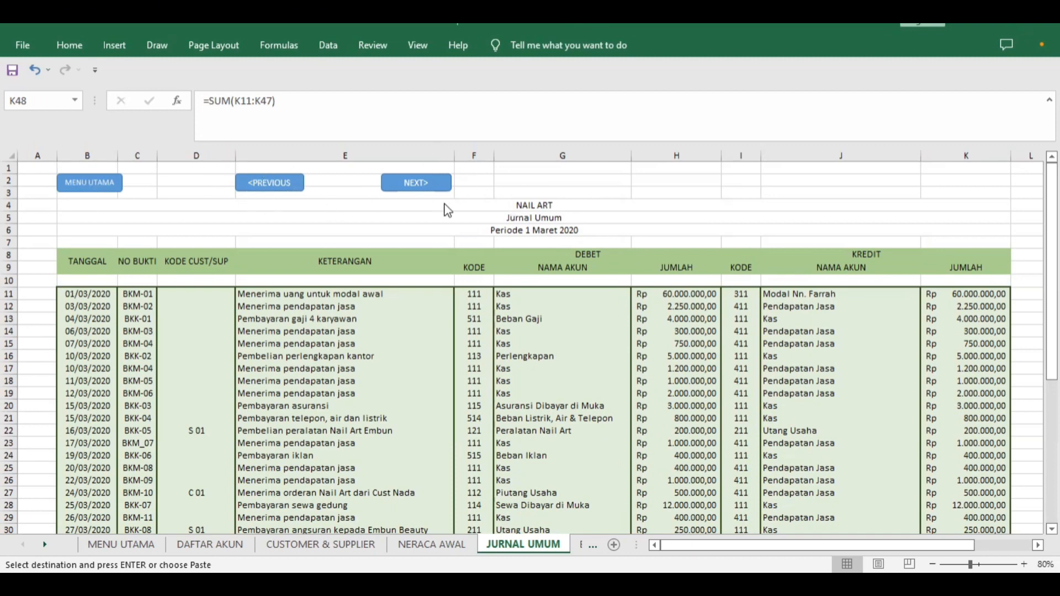
- Examine the title rows of the JURNAL UMUM sheet, including its period formula in B6
{"action": "left_click", "coordinate": [493, 211]}
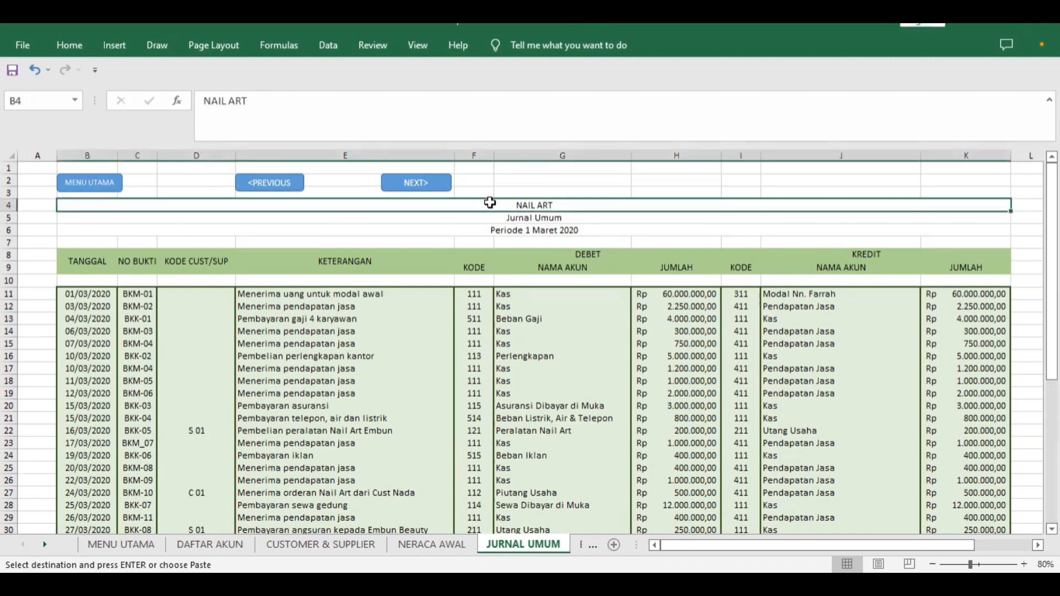
{"action": "left_click", "coordinate": [566, 219]}
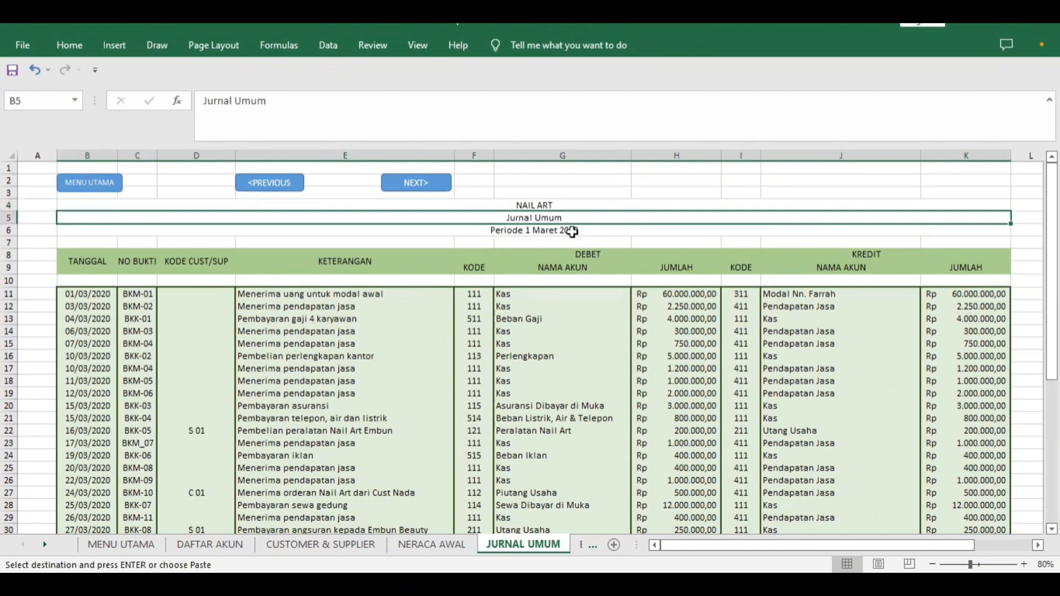
{"action": "left_click", "coordinate": [572, 232]}
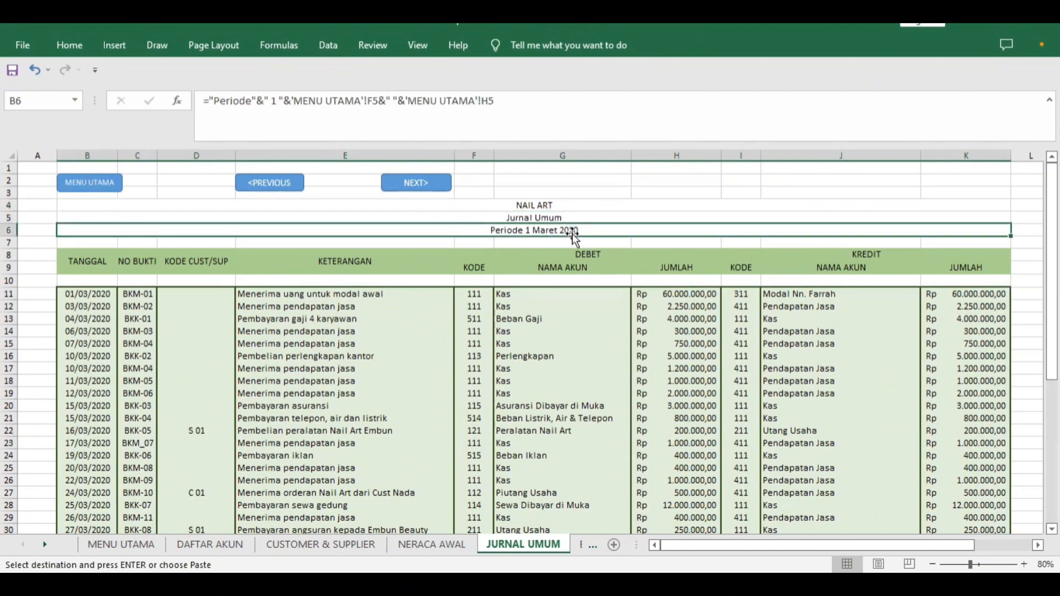
{"action": "left_click", "coordinate": [608, 205]}
- Review the journal's column headings from TANGGAL through the KREDIT JUMLAH column
{"action": "left_click", "coordinate": [88, 264]}
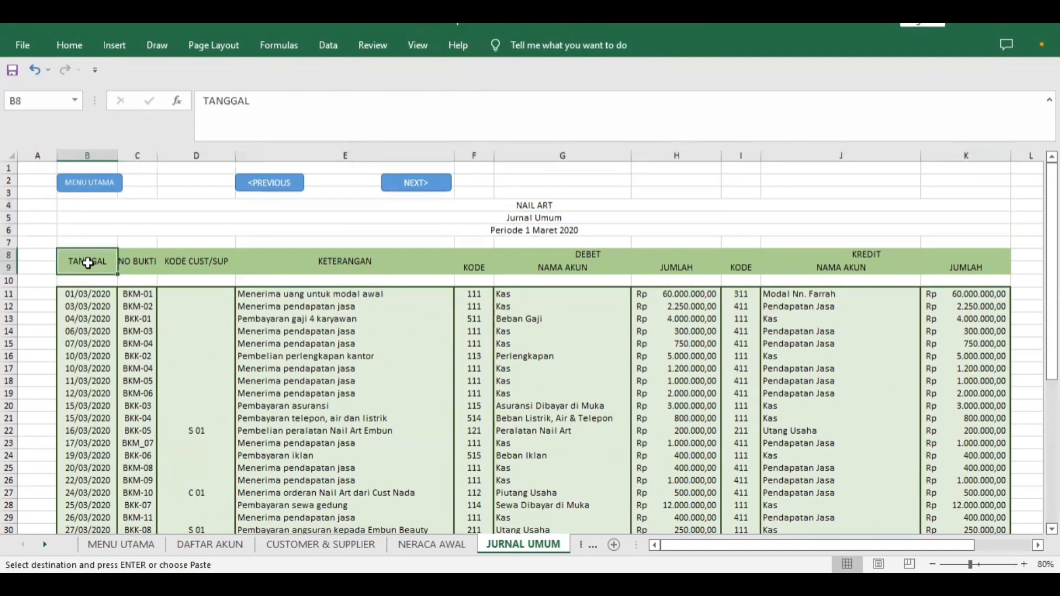
{"action": "left_click", "coordinate": [141, 268]}
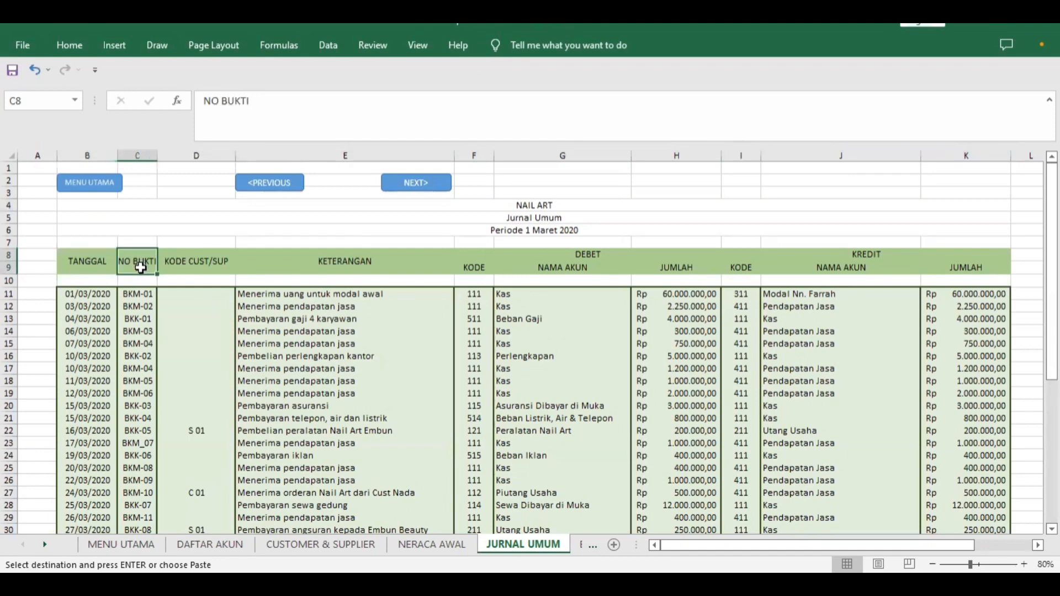
{"action": "left_click", "coordinate": [192, 268]}
{"action": "left_click", "coordinate": [327, 258]}
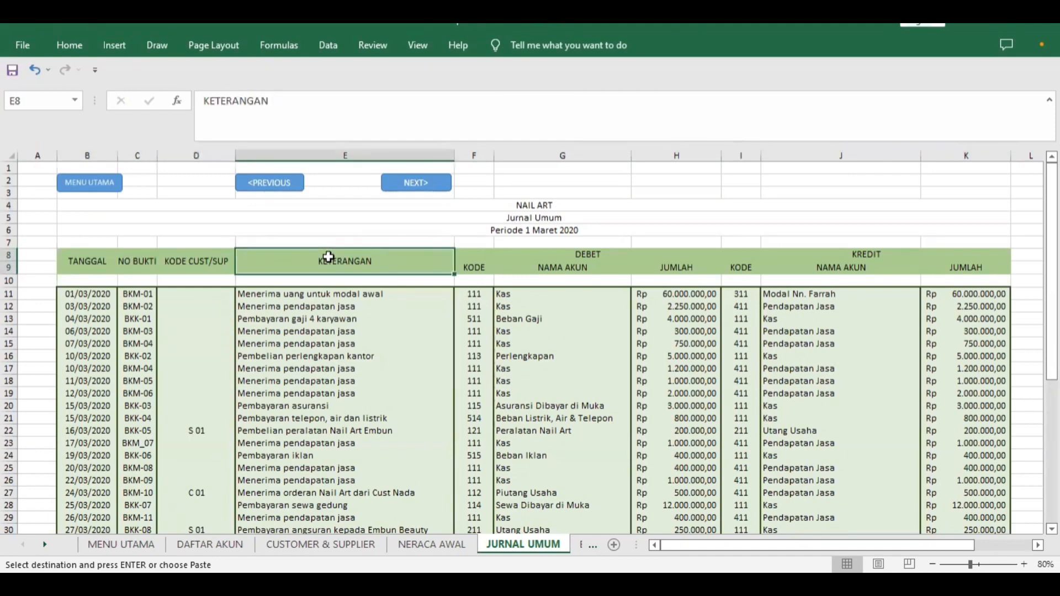
{"action": "left_click", "coordinate": [479, 255]}
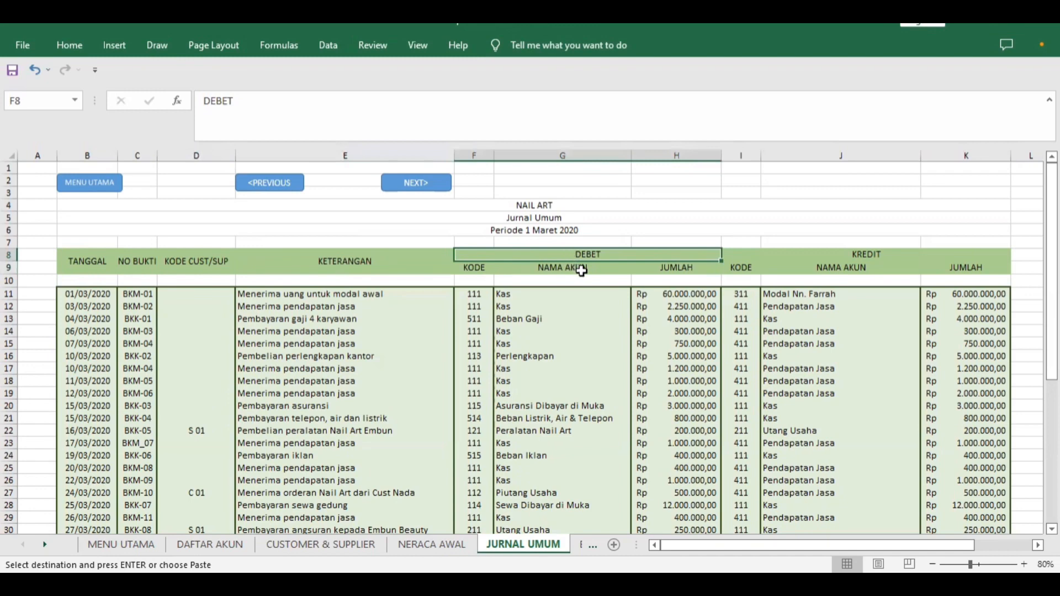
{"action": "left_click", "coordinate": [739, 268]}
{"action": "left_click", "coordinate": [864, 268]}
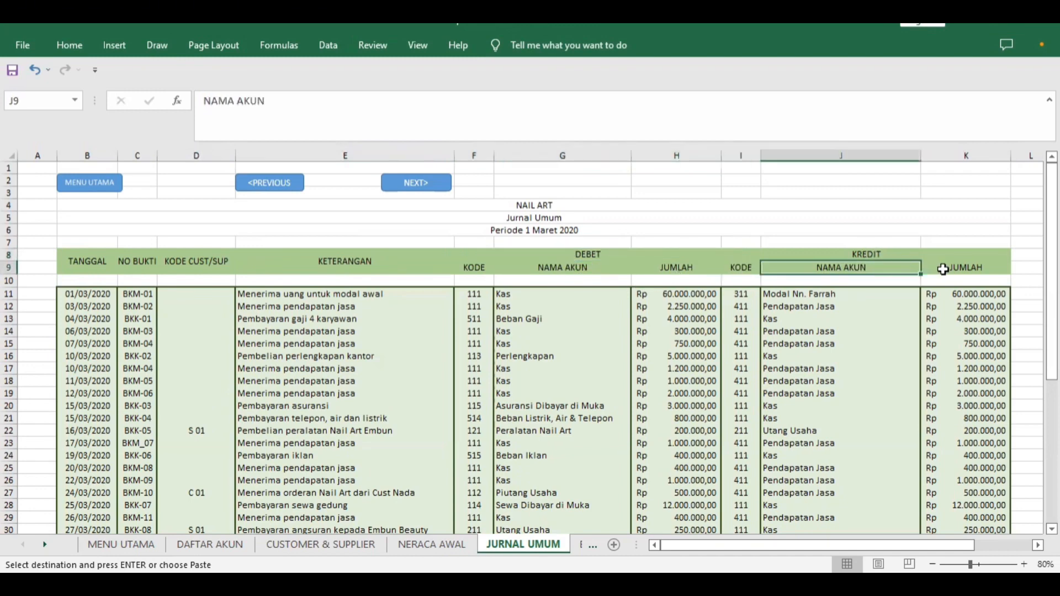
{"action": "left_click", "coordinate": [955, 268]}
{"action": "left_click_drag", "start_coordinate": [1052, 243], "coordinate": [1052, 274]}
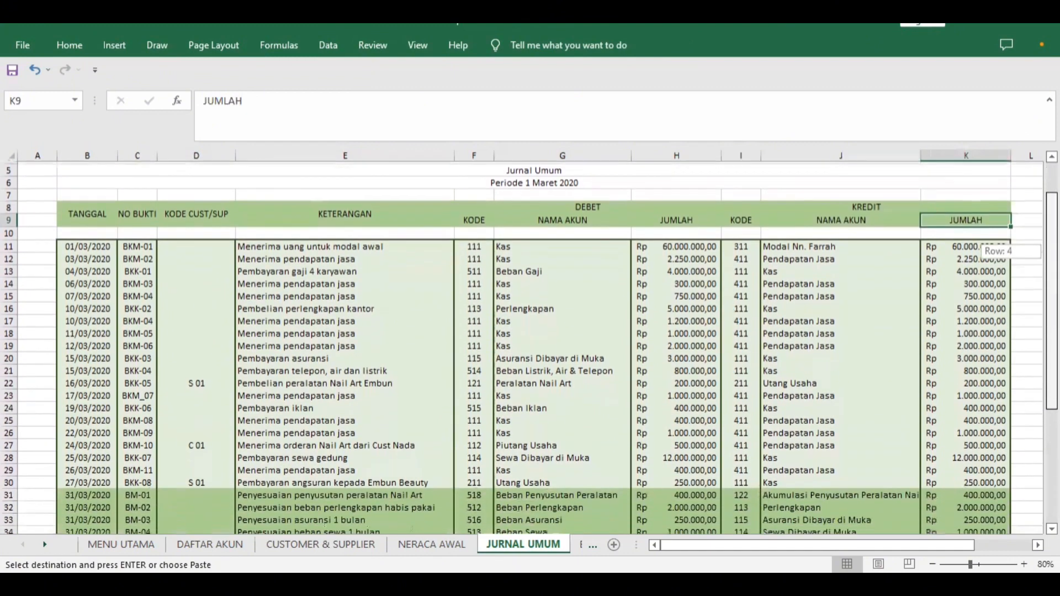
- Inspect the date, voucher number and debit account code of the first journal entry in row 11
{"action": "left_click", "coordinate": [82, 251]}
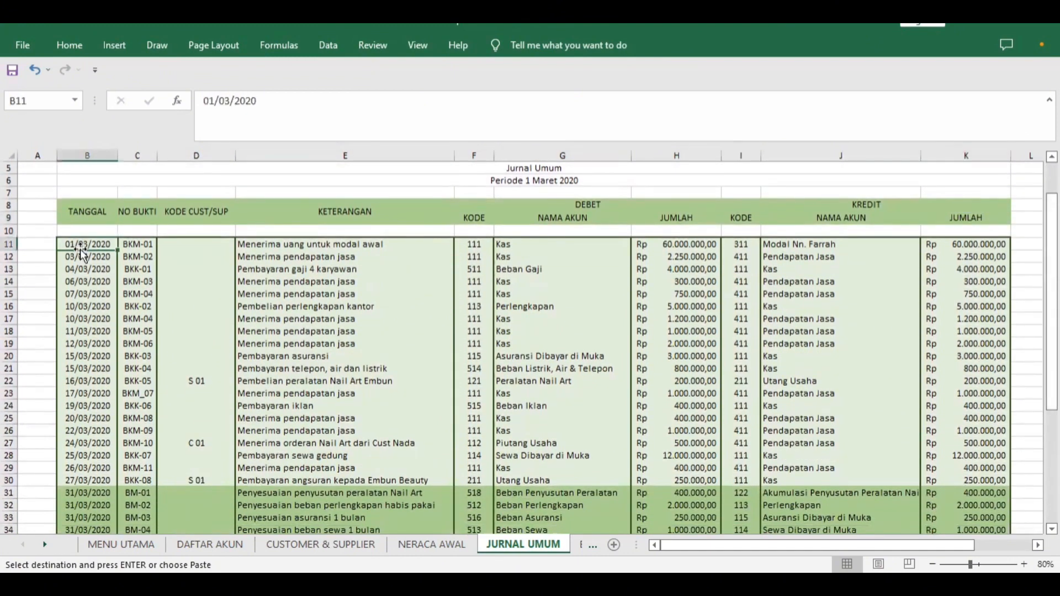
{"action": "left_click", "coordinate": [134, 246]}
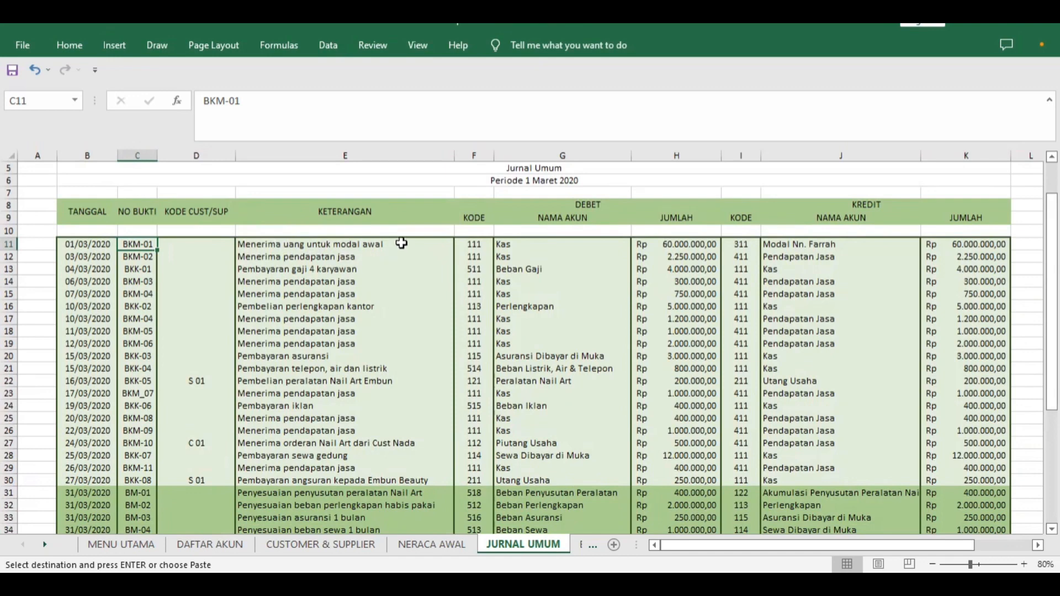
{"action": "left_click", "coordinate": [474, 244]}
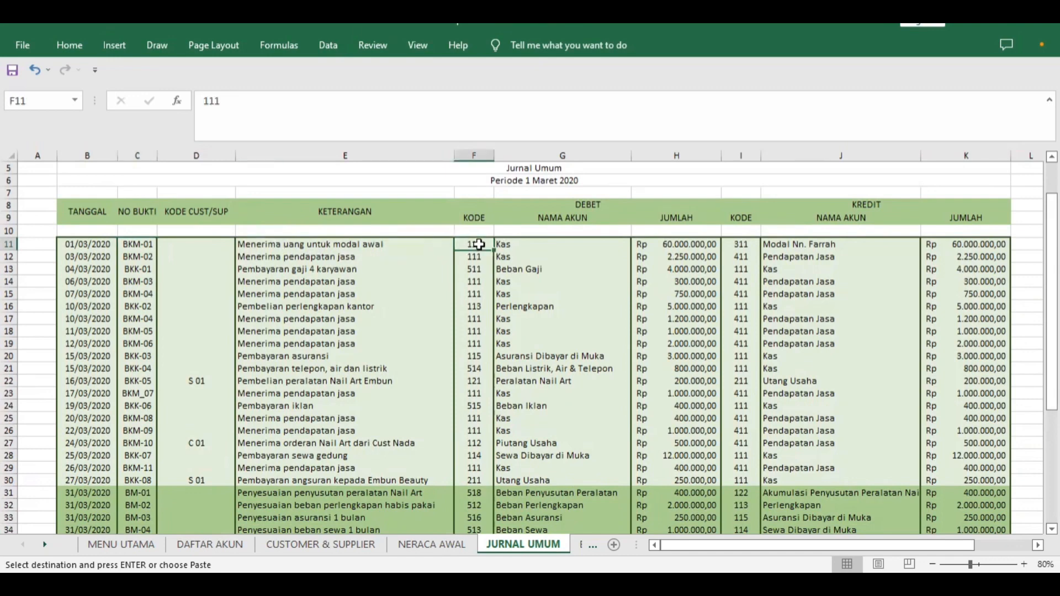
- Review the debit account-name formula =VLOOKUP(F11;'DAFTAR AKUN'!$B$9:$C$29;2;0) in G11 and fill it down through G30
{"action": "left_click", "coordinate": [517, 247]}
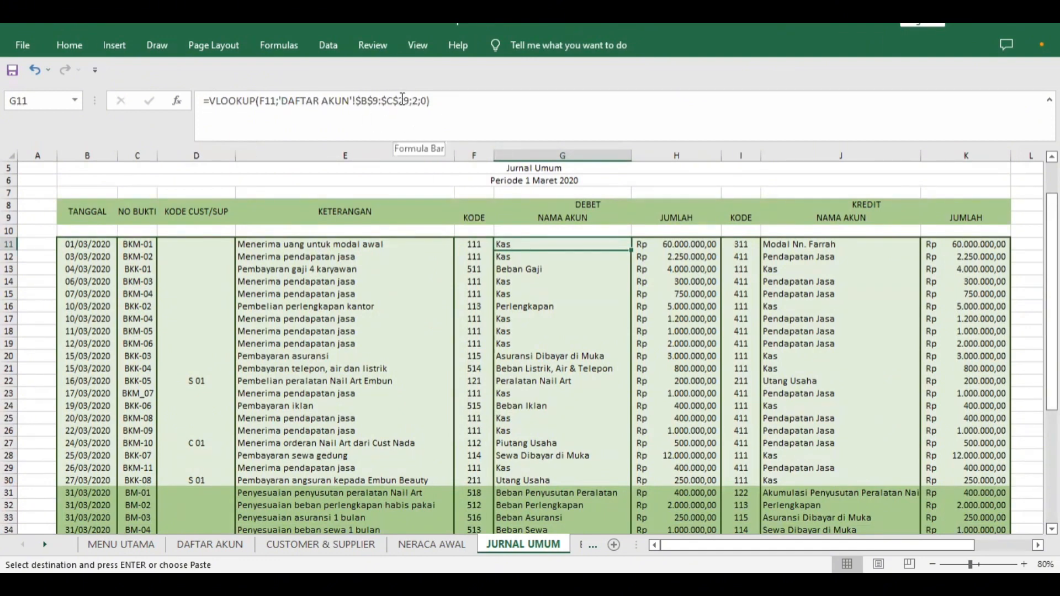
{"action": "left_click", "coordinate": [502, 181]}
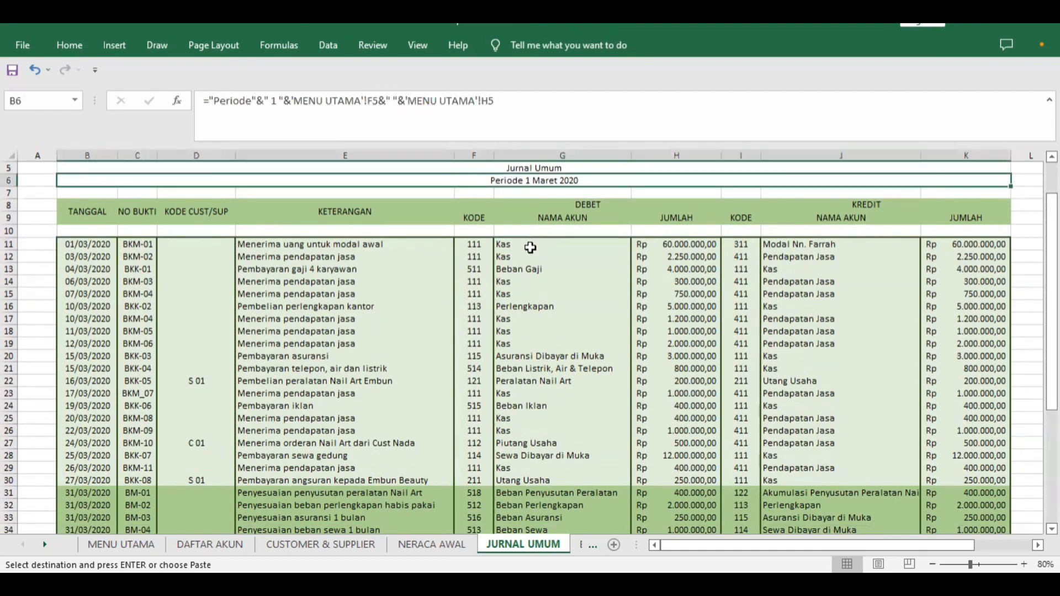
{"action": "double_click", "coordinate": [531, 246]}
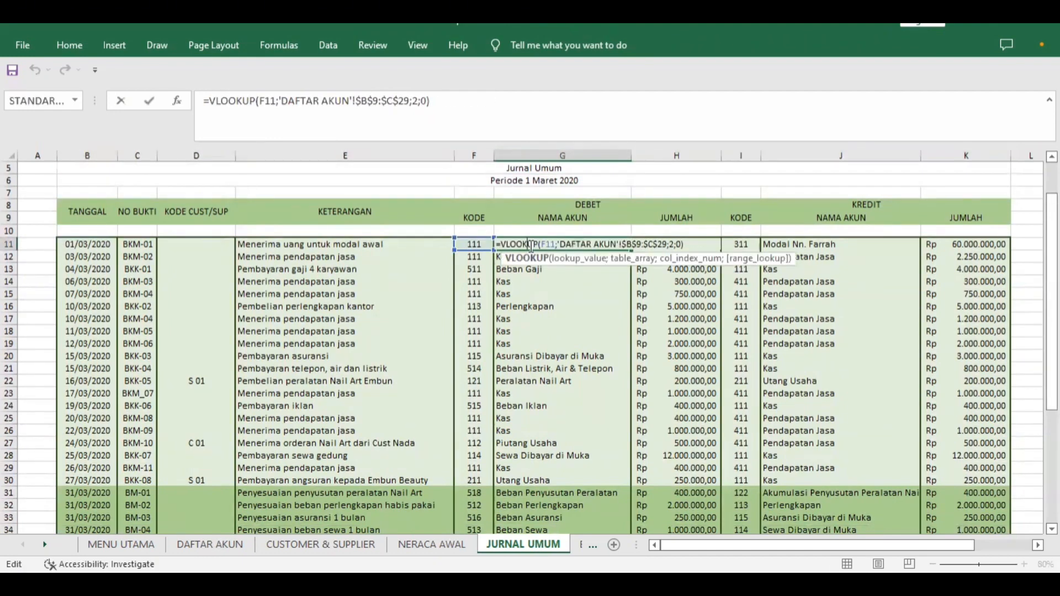
{"action": "key", "text": "Escape"}
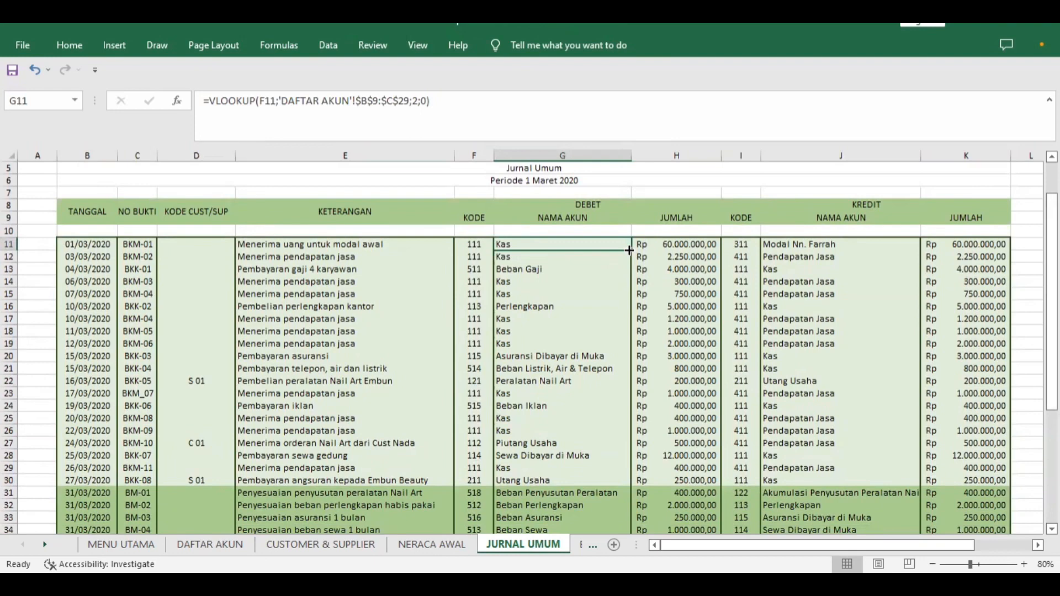
{"action": "left_click_drag", "start_coordinate": [631, 247], "coordinate": [606, 483]}
{"action": "key", "text": "Return"}
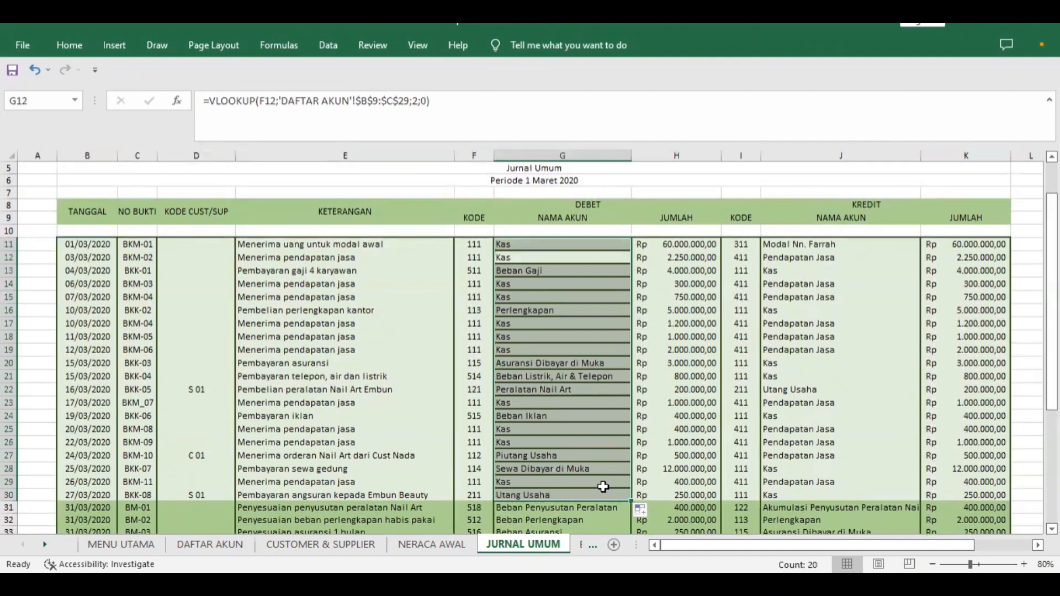
- Inspect the debit amount, credit code, credit account name and credit amount formulas in row 11, and the description in E12
{"action": "left_click", "coordinate": [674, 244]}
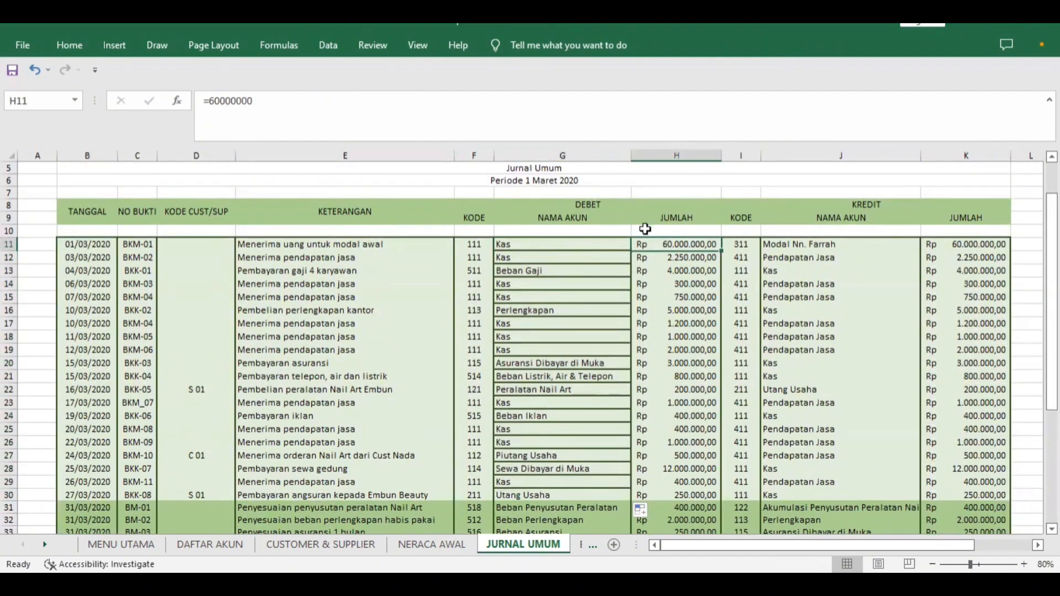
{"action": "left_click", "coordinate": [743, 244]}
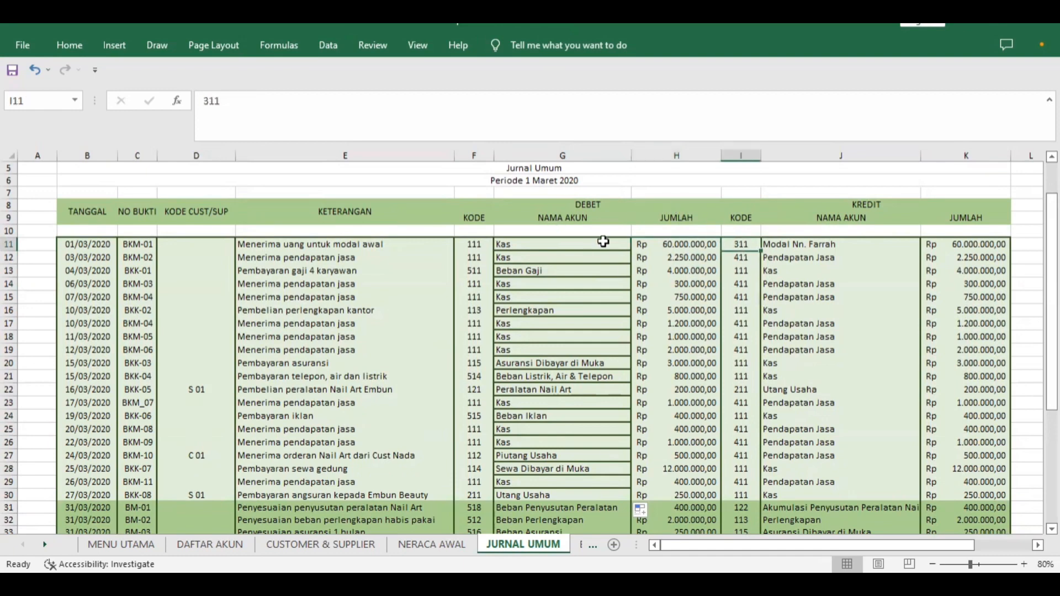
{"action": "left_click", "coordinate": [805, 243]}
{"action": "left_click", "coordinate": [948, 244]}
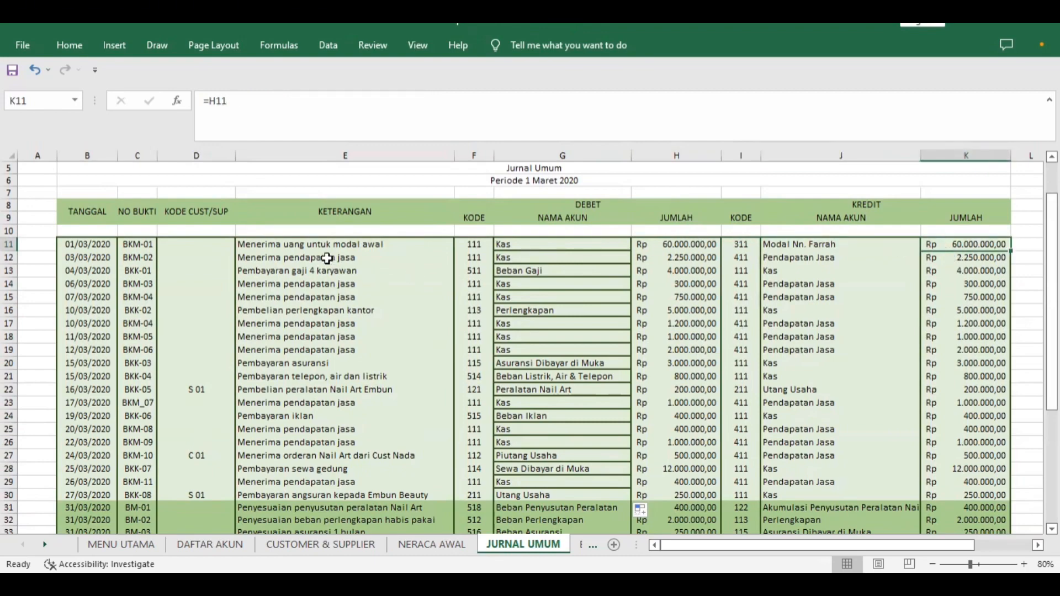
{"action": "left_click", "coordinate": [327, 259]}
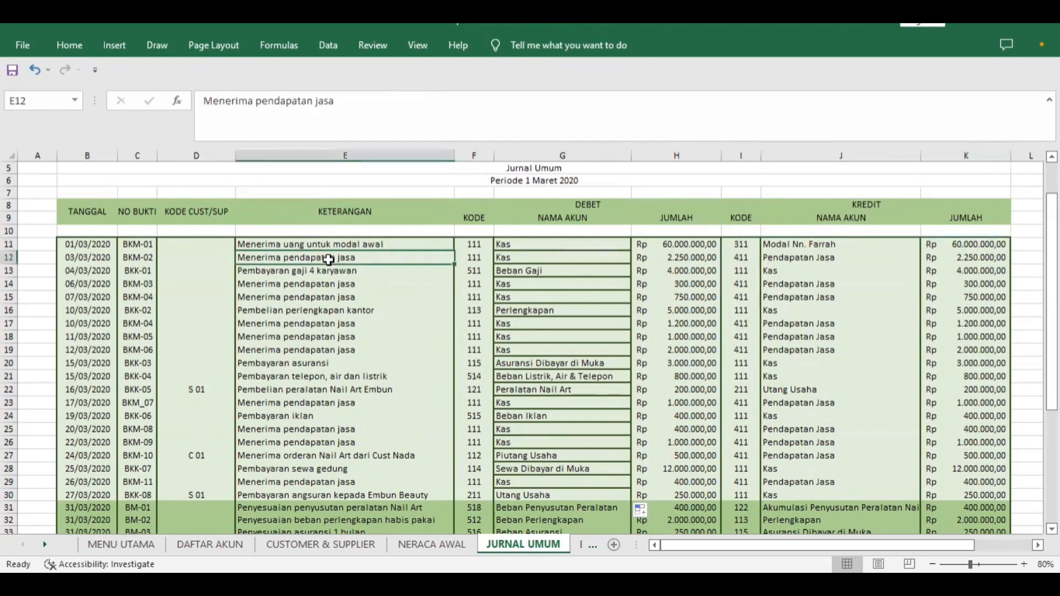
- Inspect the date, voucher number, description and debit account code of the first adjusting entry in row 31
{"action": "left_click_drag", "start_coordinate": [1052, 276], "coordinate": [1052, 375]}
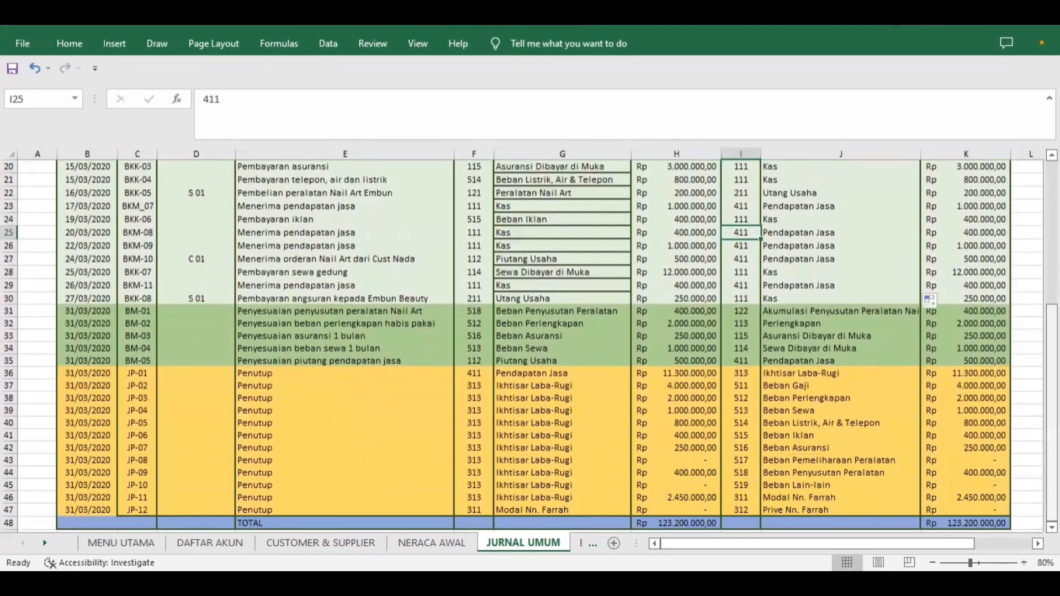
{"action": "left_click", "coordinate": [103, 311]}
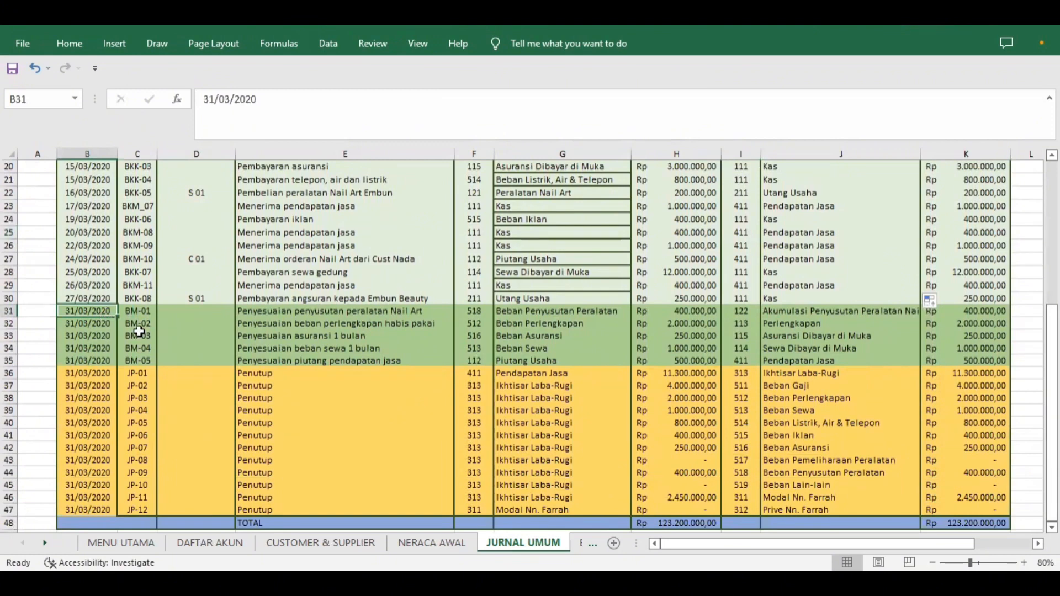
{"action": "left_click", "coordinate": [144, 314]}
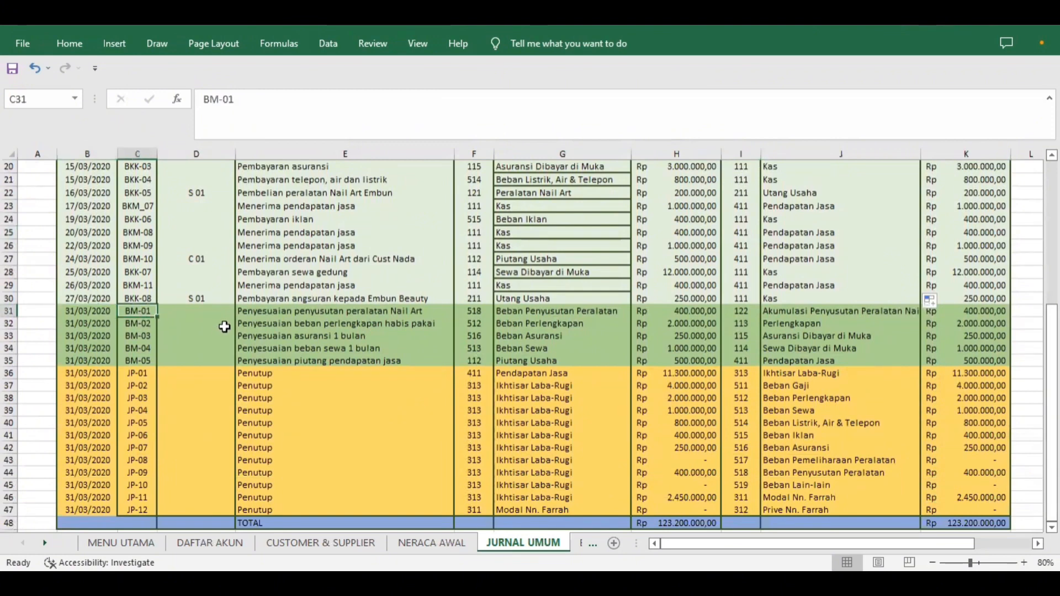
{"action": "left_click", "coordinate": [254, 322]}
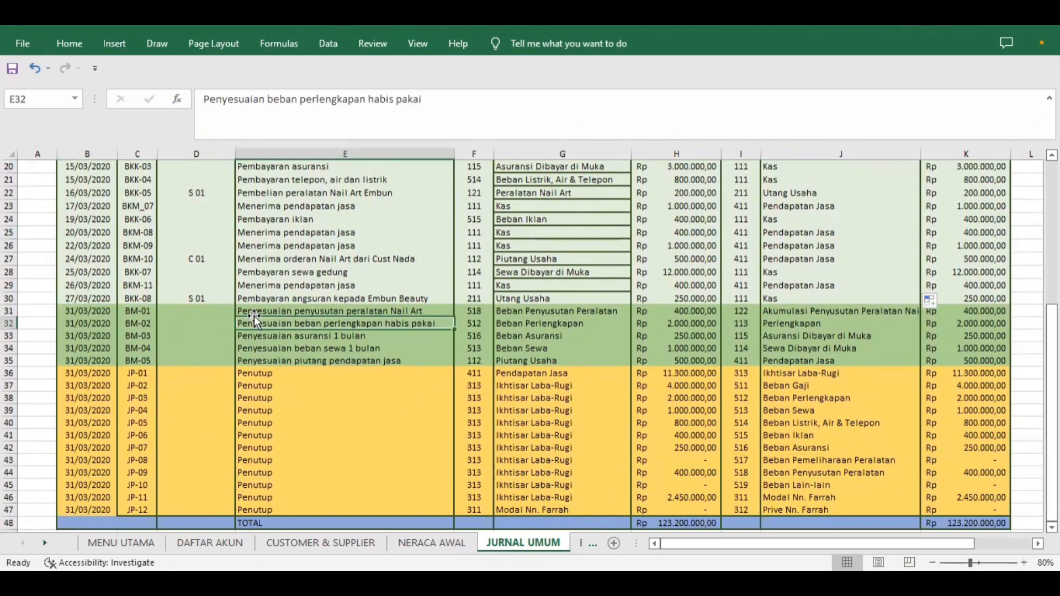
{"action": "left_click", "coordinate": [254, 309]}
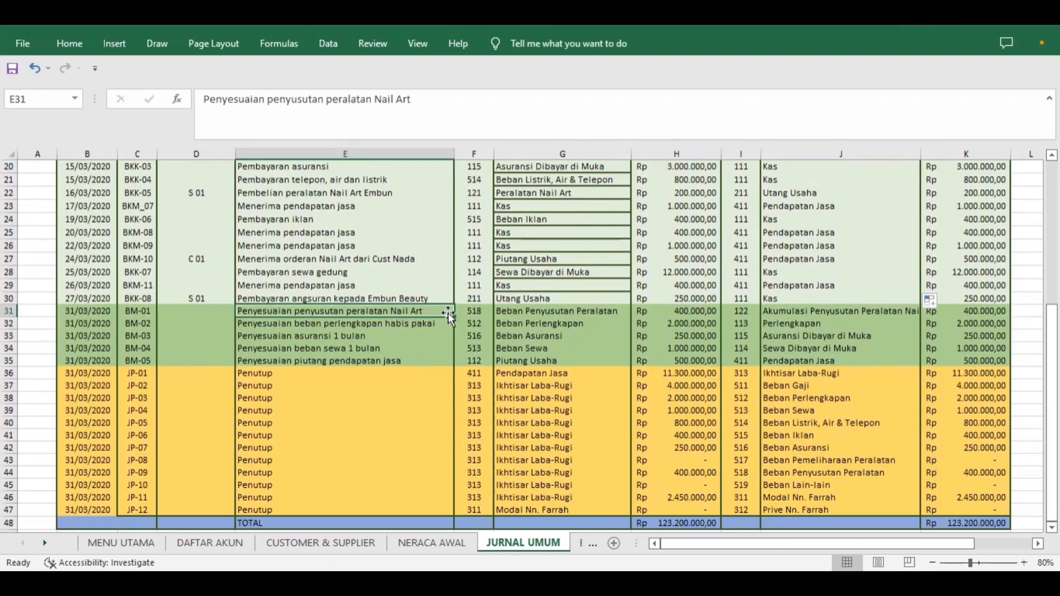
{"action": "left_click", "coordinate": [474, 310]}
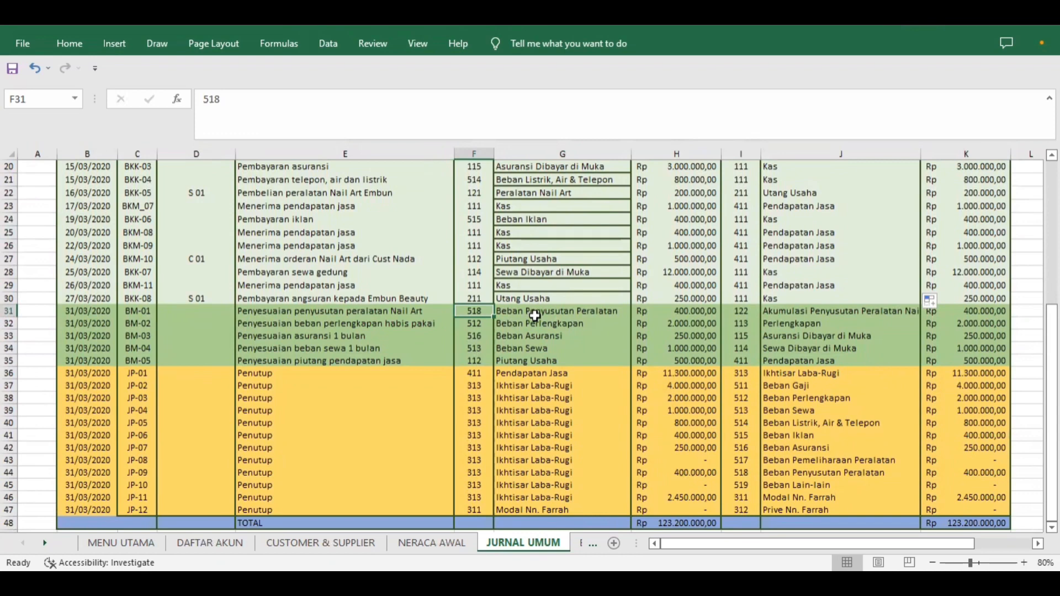
- Review the VLOOKUP debit account-name formula in G31 and the matching formulas down the adjusting entries in column G
{"action": "left_click", "coordinate": [572, 312]}
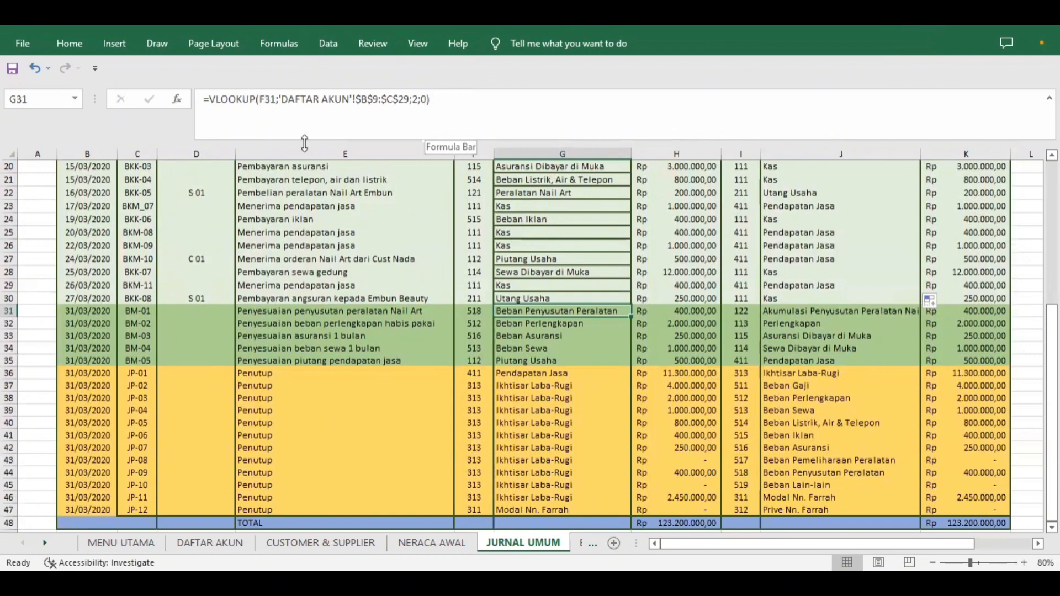
{"action": "double_click", "coordinate": [552, 312]}
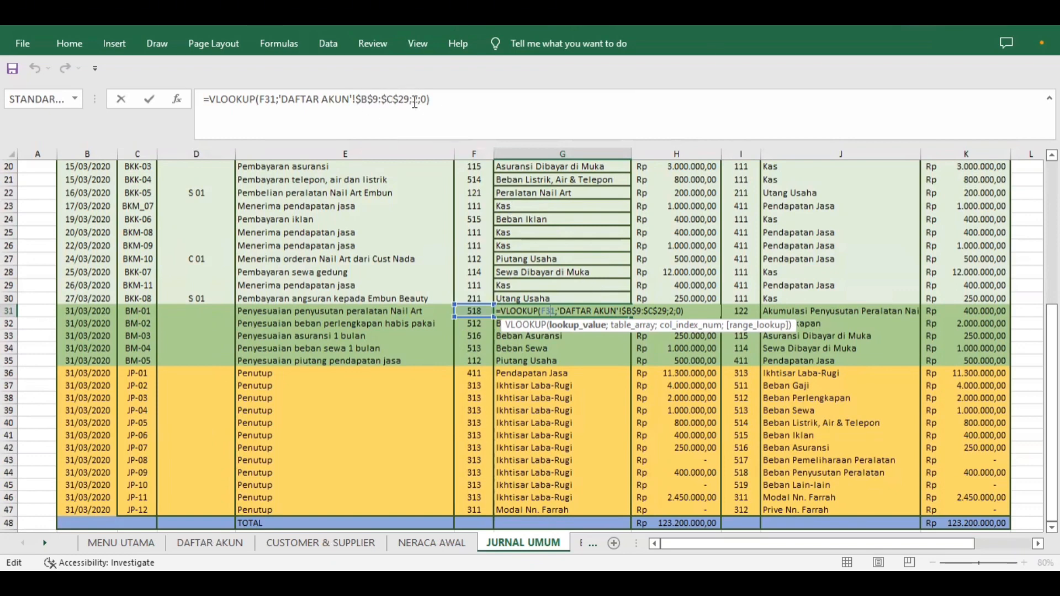
{"action": "key", "text": "Return"}
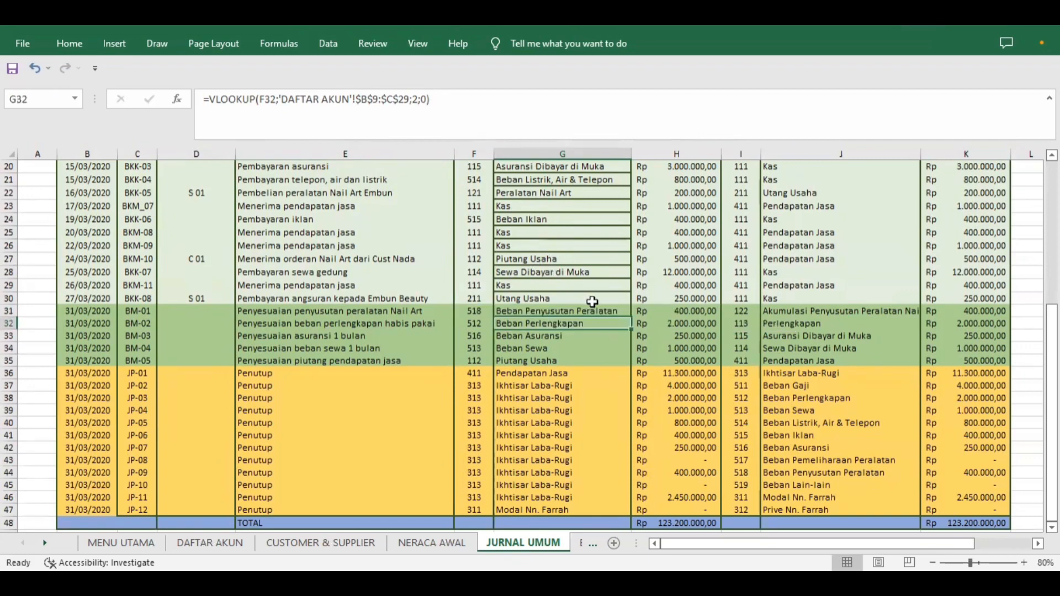
{"action": "left_click", "coordinate": [598, 310]}
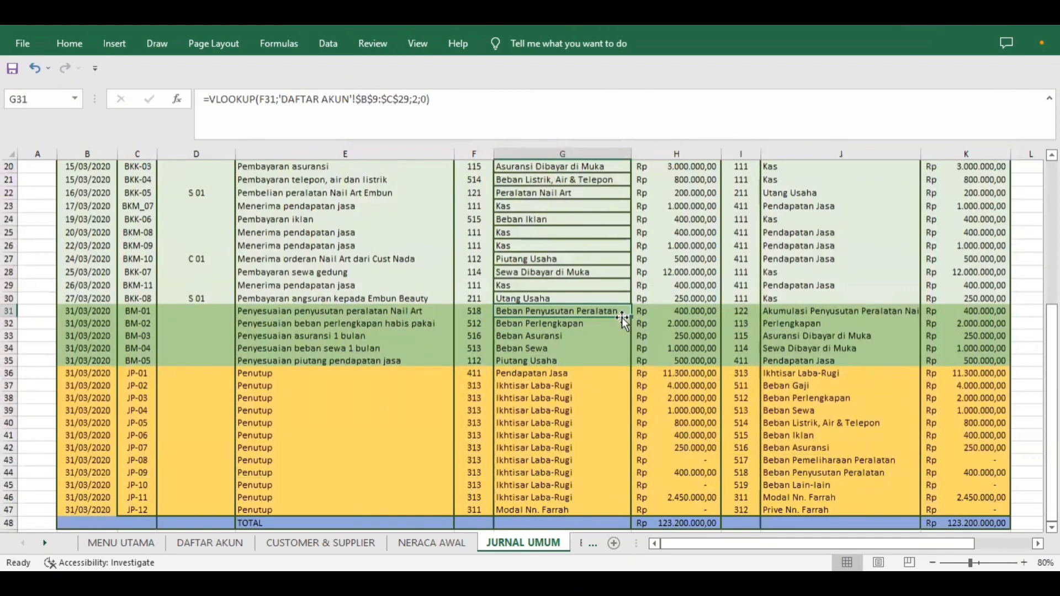
{"action": "left_click", "coordinate": [575, 361]}
{"action": "key", "text": "Down"}
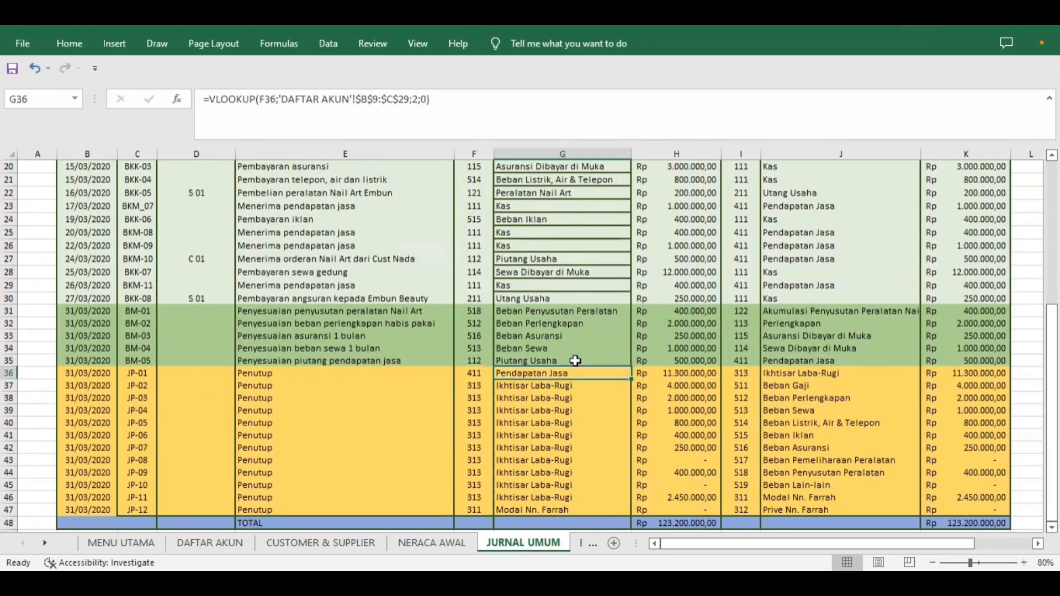
- Inspect the debit amount, credit account code and credit account-name formula of the depreciation adjustment in row 31
{"action": "left_click", "coordinate": [674, 313]}
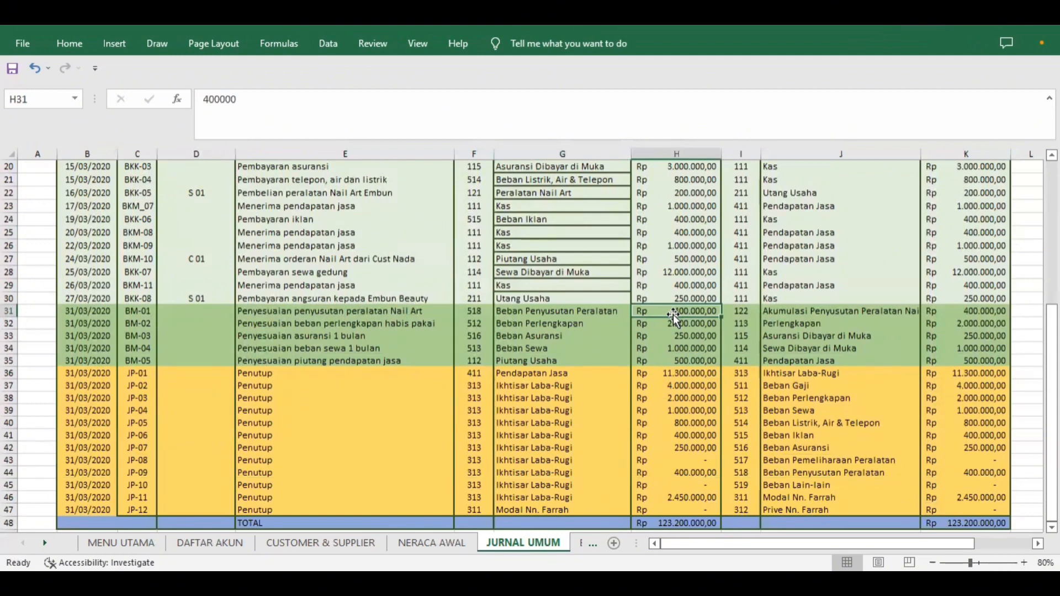
{"action": "left_click", "coordinate": [741, 311]}
{"action": "left_click", "coordinate": [788, 314]}
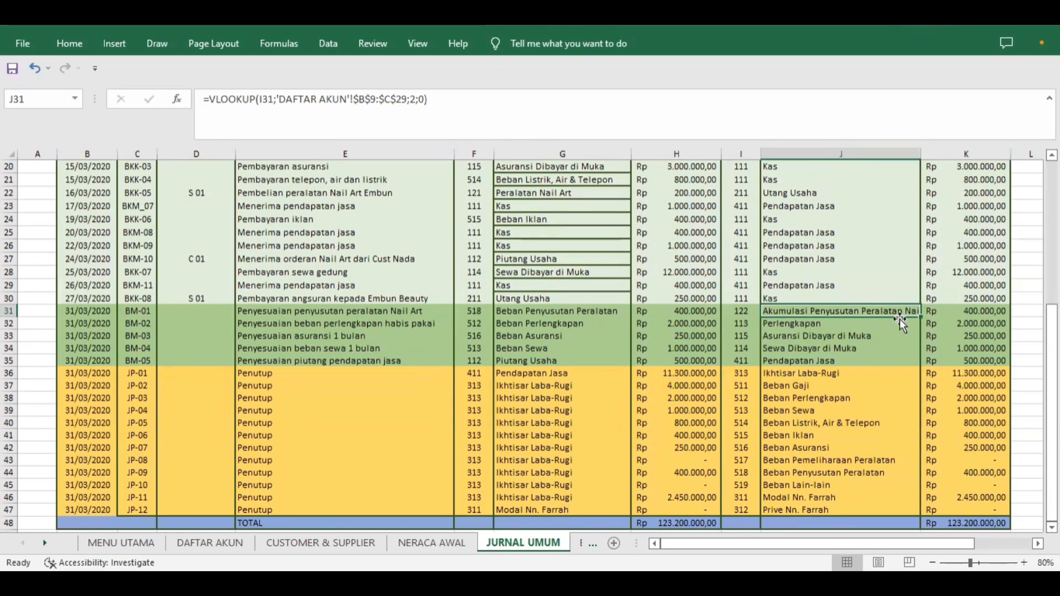
{"action": "left_click", "coordinate": [589, 315]}
- Examine the one-month insurance adjustment's debit amount formula in H33 and trace the journal amount it refers to
{"action": "left_click", "coordinate": [510, 337]}
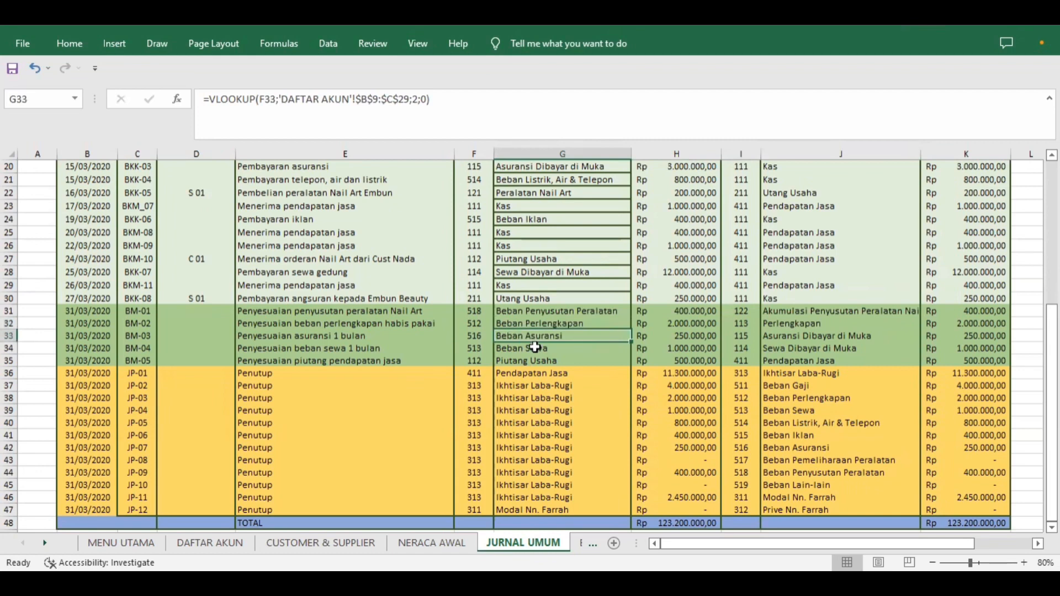
{"action": "left_click", "coordinate": [669, 338]}
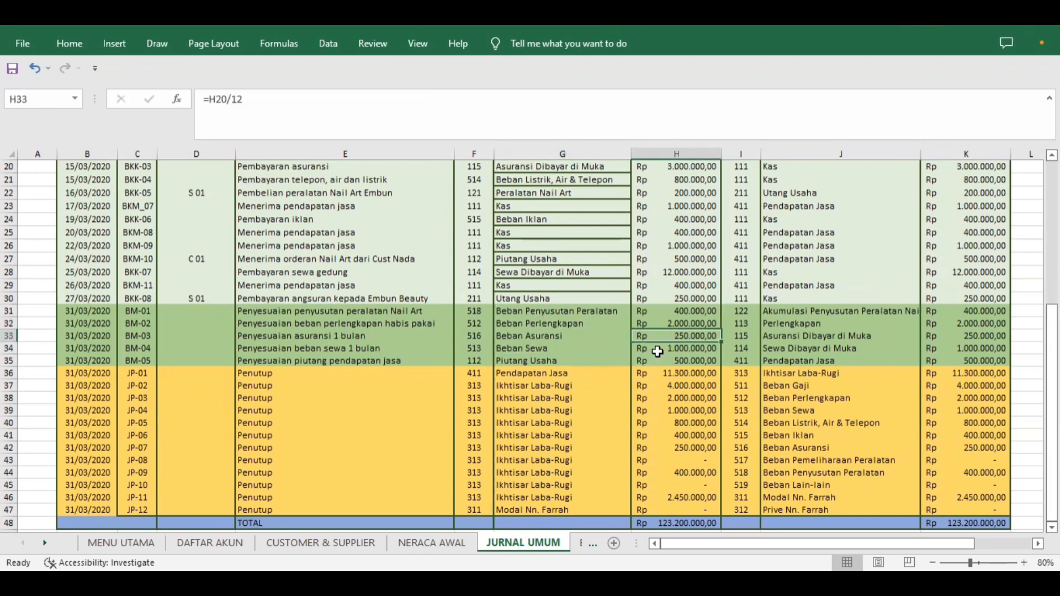
{"action": "double_click", "coordinate": [659, 335]}
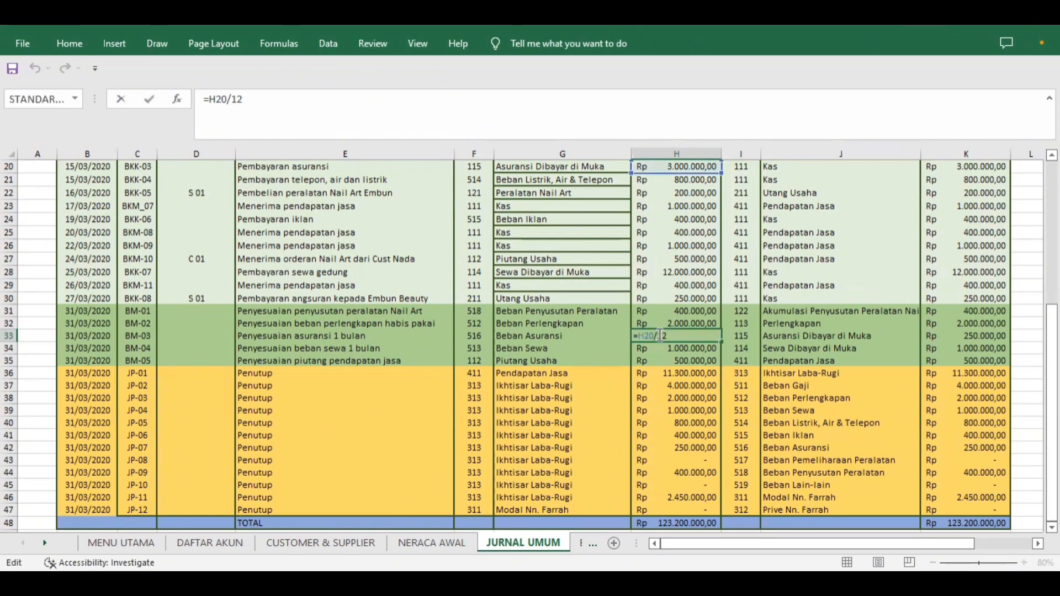
{"action": "left_click_drag", "start_coordinate": [1051, 326], "coordinate": [1052, 313]}
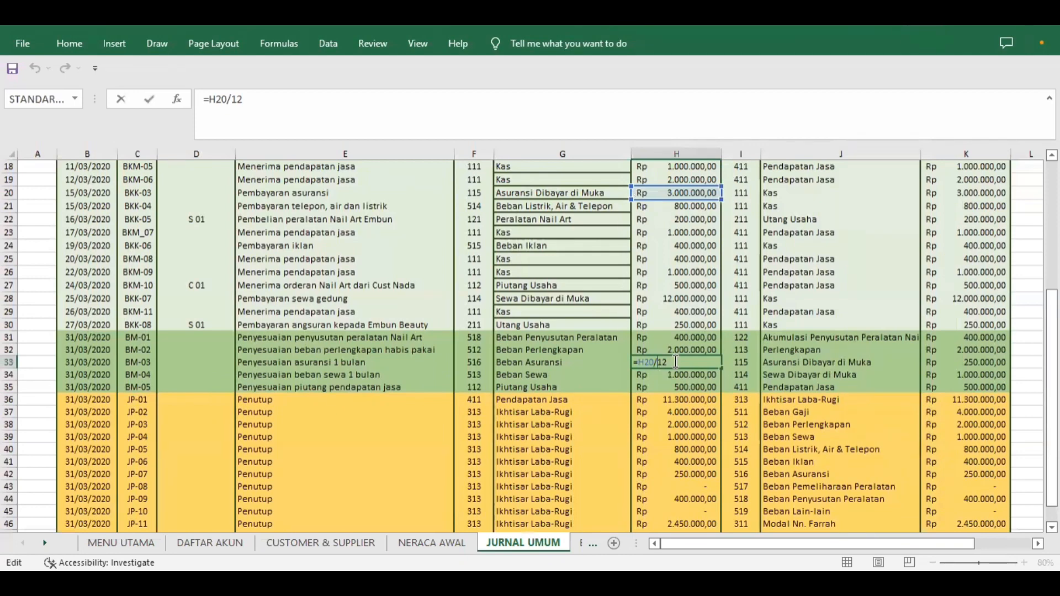
{"action": "key", "text": "Return"}
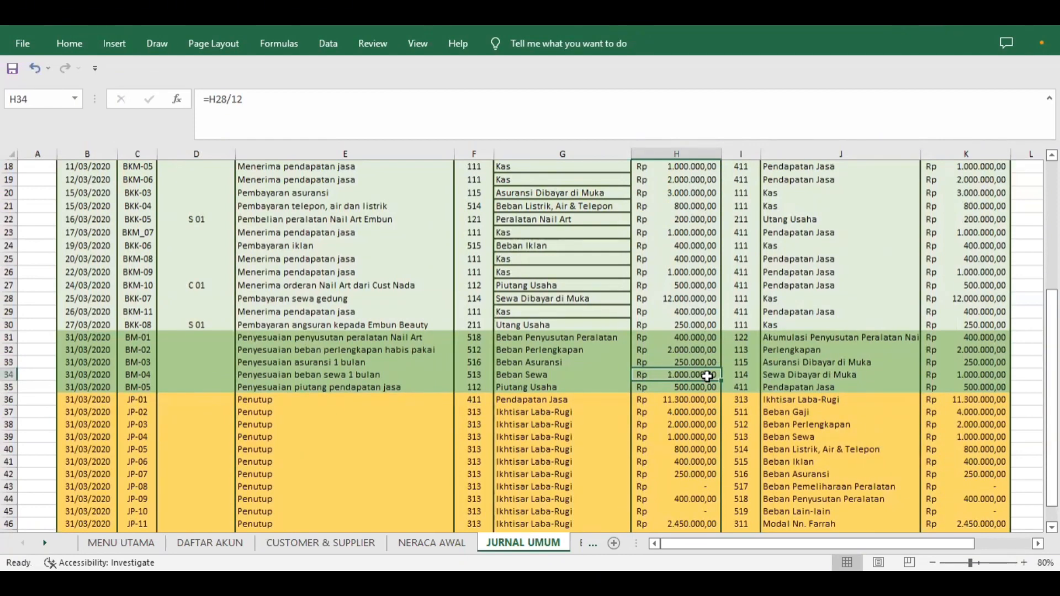
{"action": "left_click", "coordinate": [685, 363]}
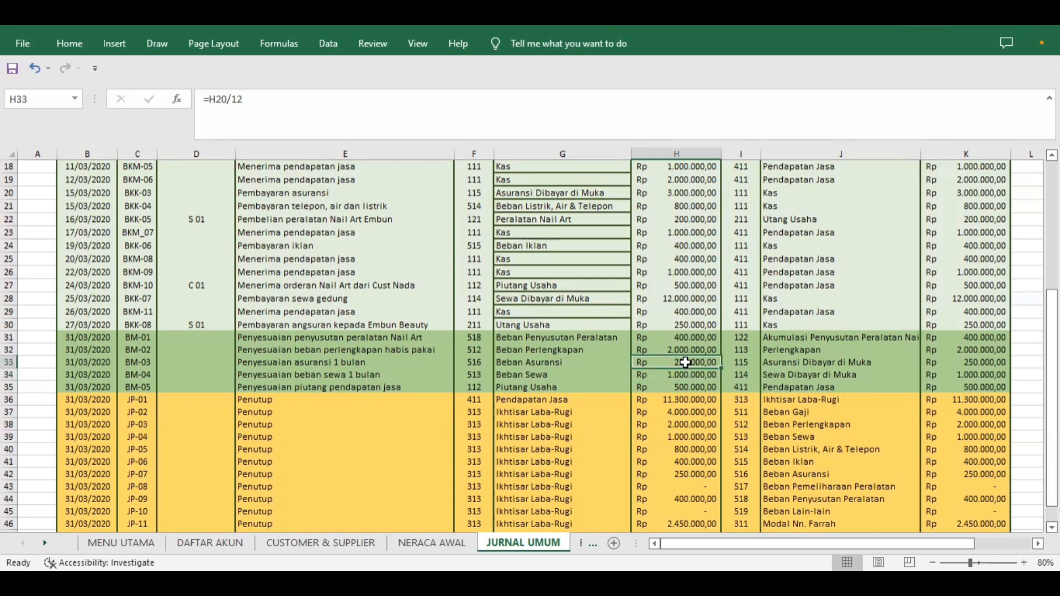
- Examine the debit amount formulas for the rent adjustment in H34 and the service revenue receivable adjustment in H35
{"action": "double_click", "coordinate": [688, 375]}
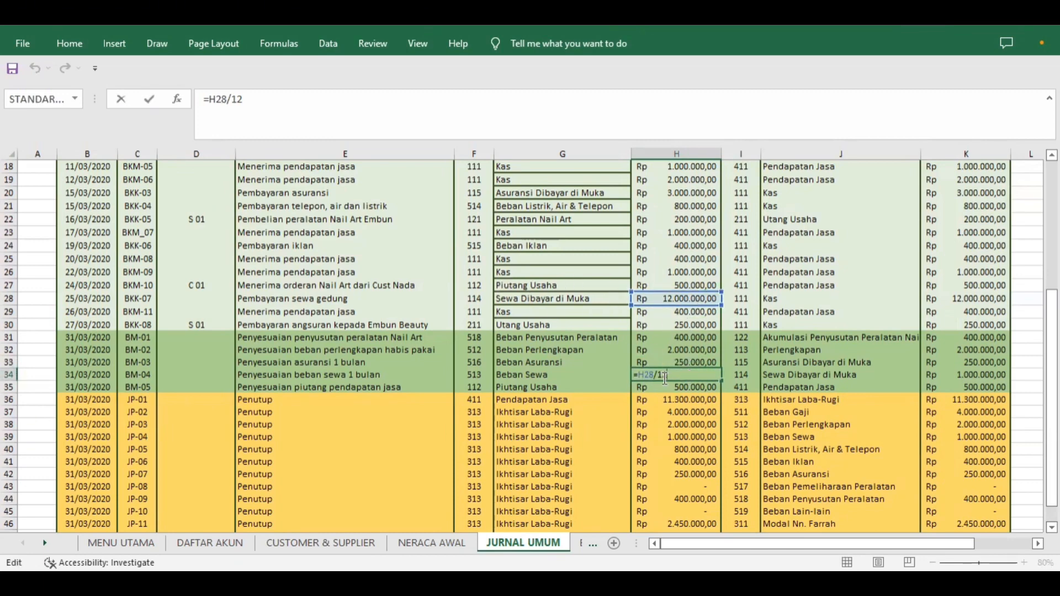
{"action": "key", "text": "Return"}
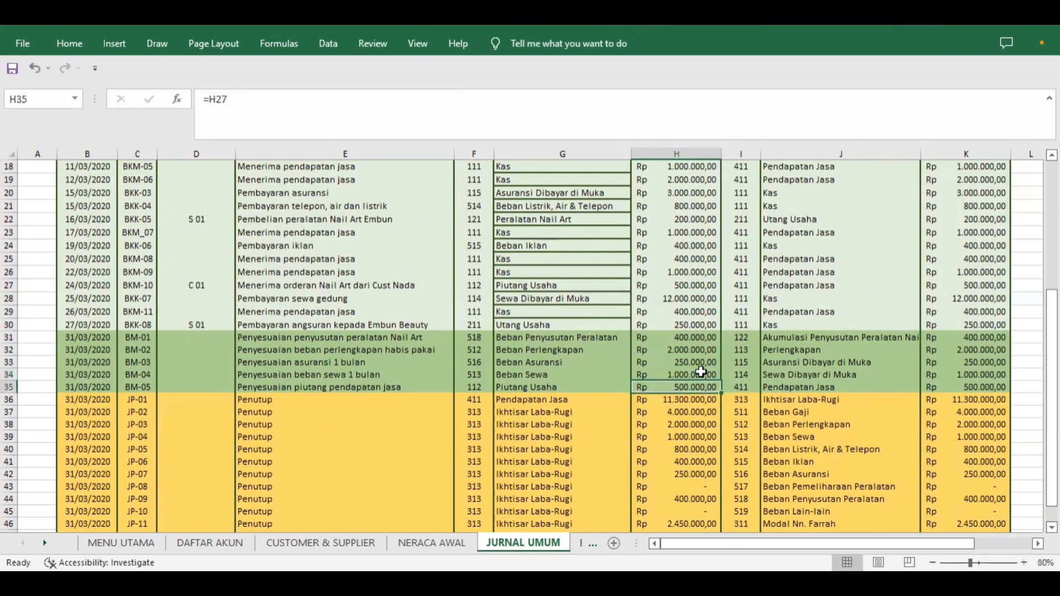
{"action": "left_click", "coordinate": [701, 375]}
{"action": "left_click", "coordinate": [700, 388]}
{"action": "double_click", "coordinate": [700, 388]}
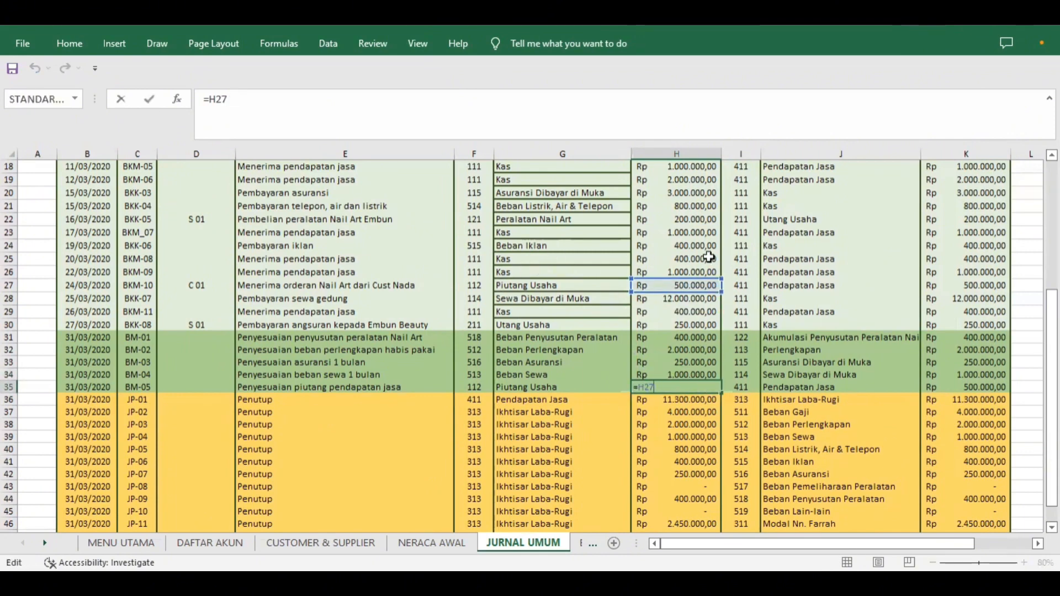
{"action": "key", "text": "Return"}
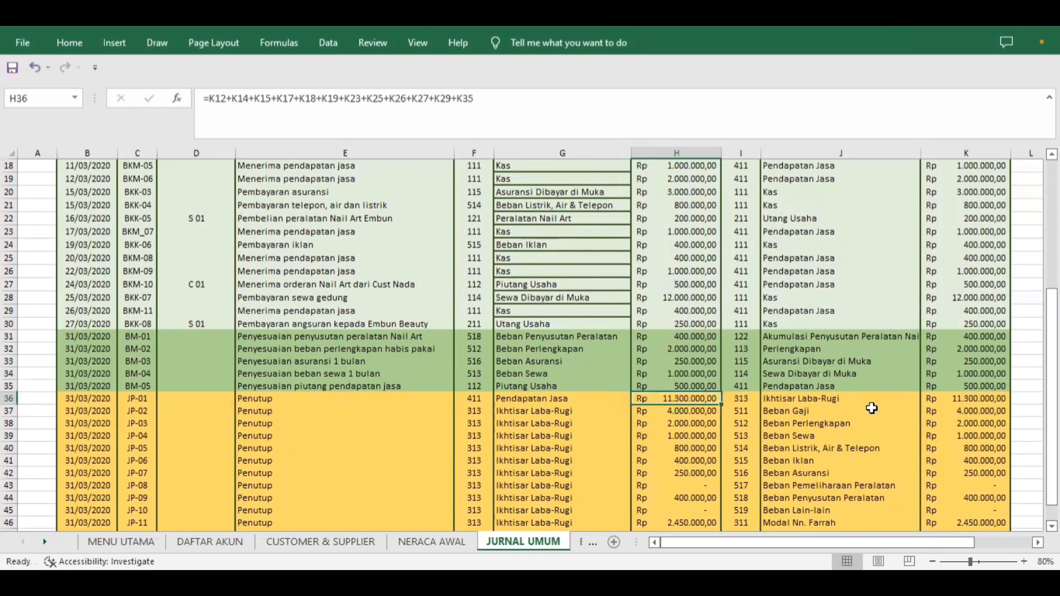
- Check the credit amount formulas of the insurance, rent and receivable adjusting entries in K33 through K35
{"action": "left_click", "coordinate": [961, 354]}
{"action": "left_click", "coordinate": [933, 362]}
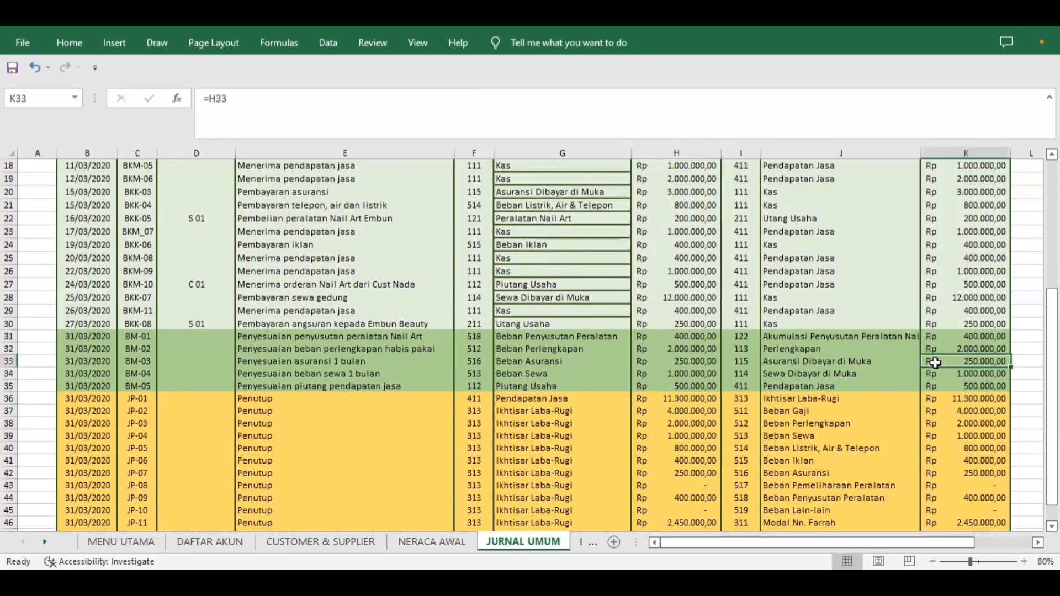
{"action": "key", "text": "Down"}
{"action": "key", "text": "Down"}
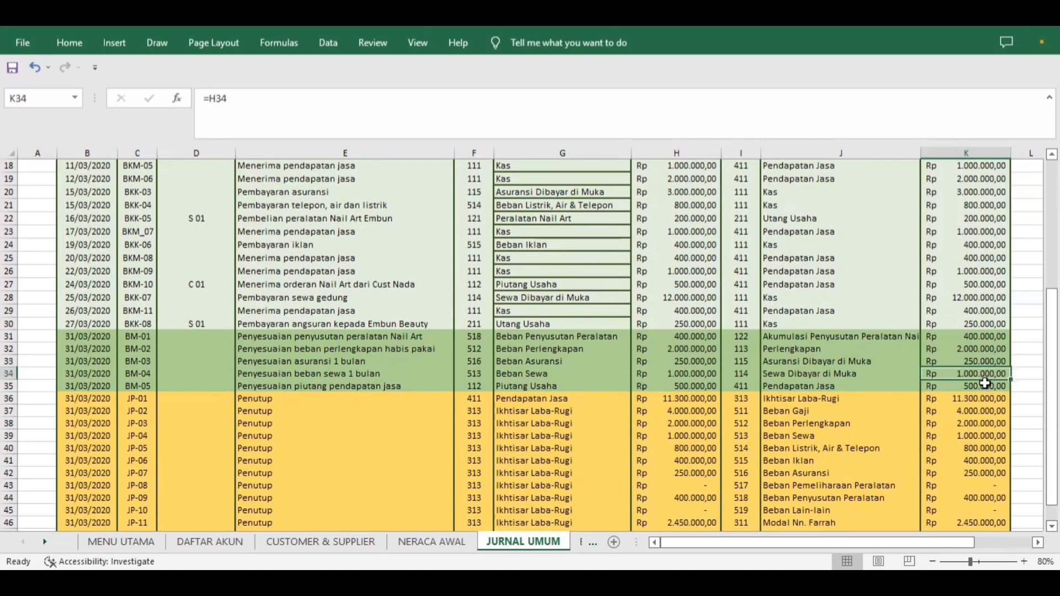
{"action": "scroll", "coordinate": [972, 316], "scroll_direction": "down", "scroll_amount": 1}
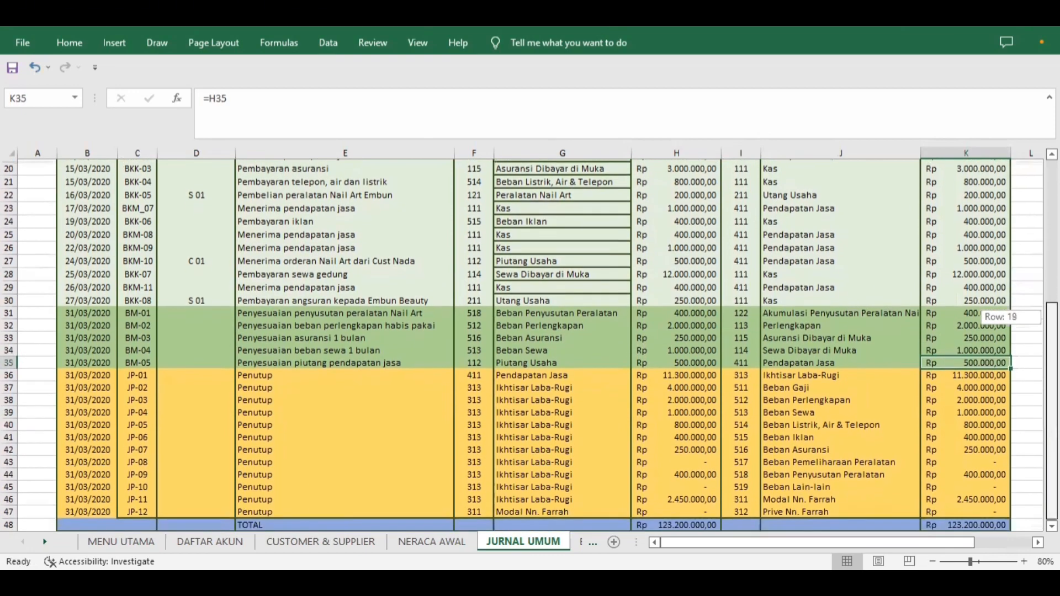
- Inspect the date, voucher number, description and debit account code of the first closing entry in row 36
{"action": "left_click", "coordinate": [88, 374]}
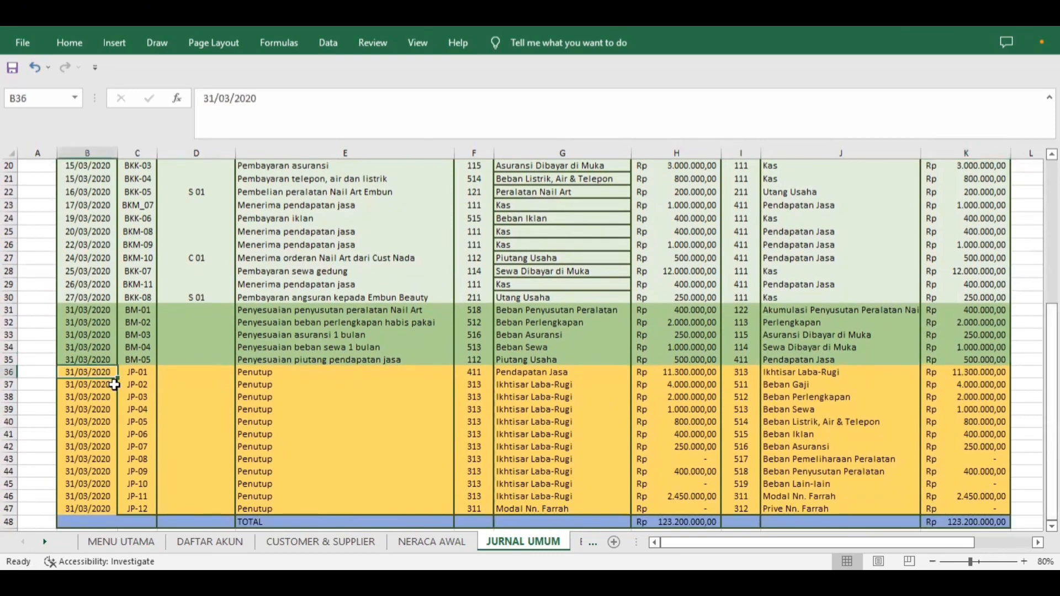
{"action": "left_click", "coordinate": [139, 374]}
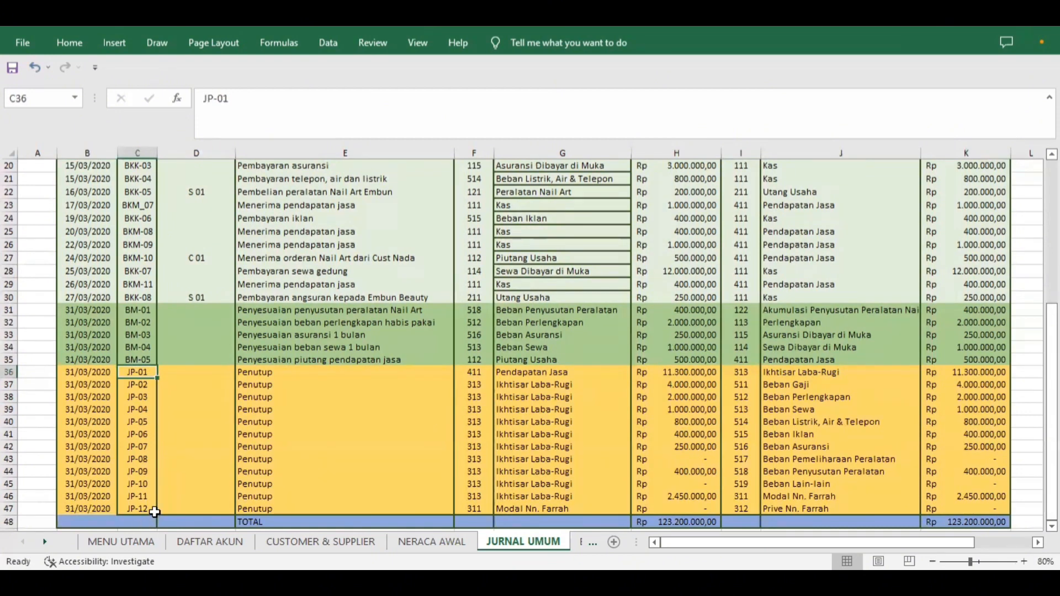
{"action": "left_click", "coordinate": [272, 372]}
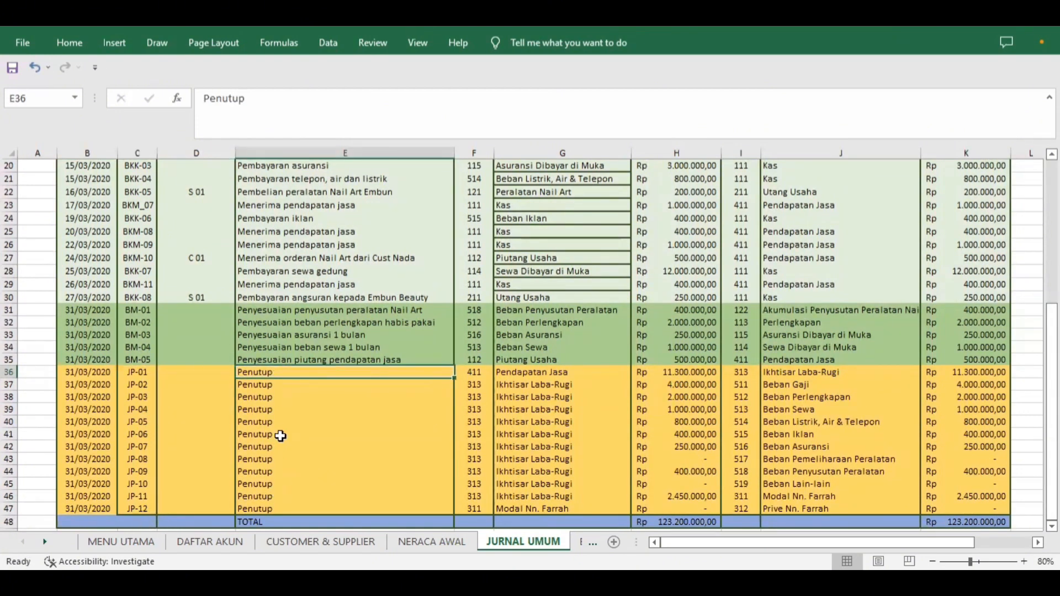
{"action": "left_click", "coordinate": [481, 375]}
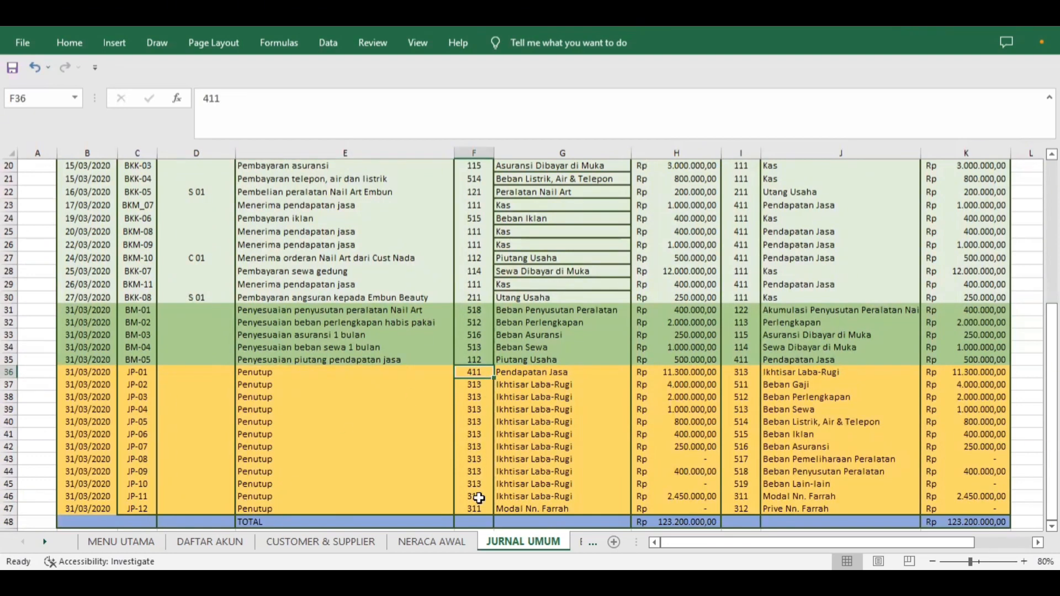
- Review the lookup value, table range and column index of the VLOOKUP debit account-name formula in G36
{"action": "left_click", "coordinate": [586, 372]}
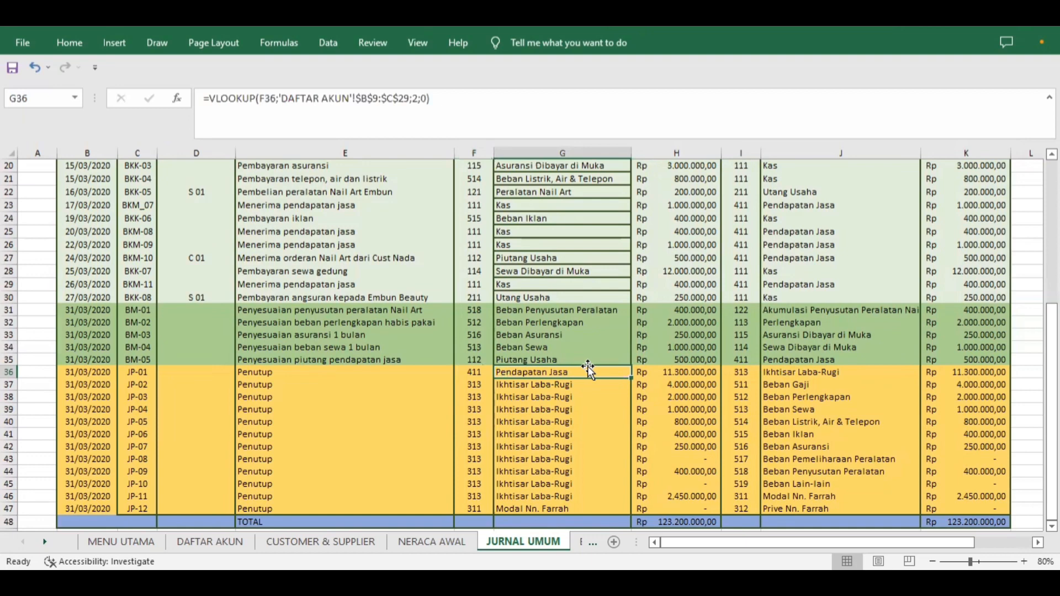
{"action": "left_click", "coordinate": [272, 98]}
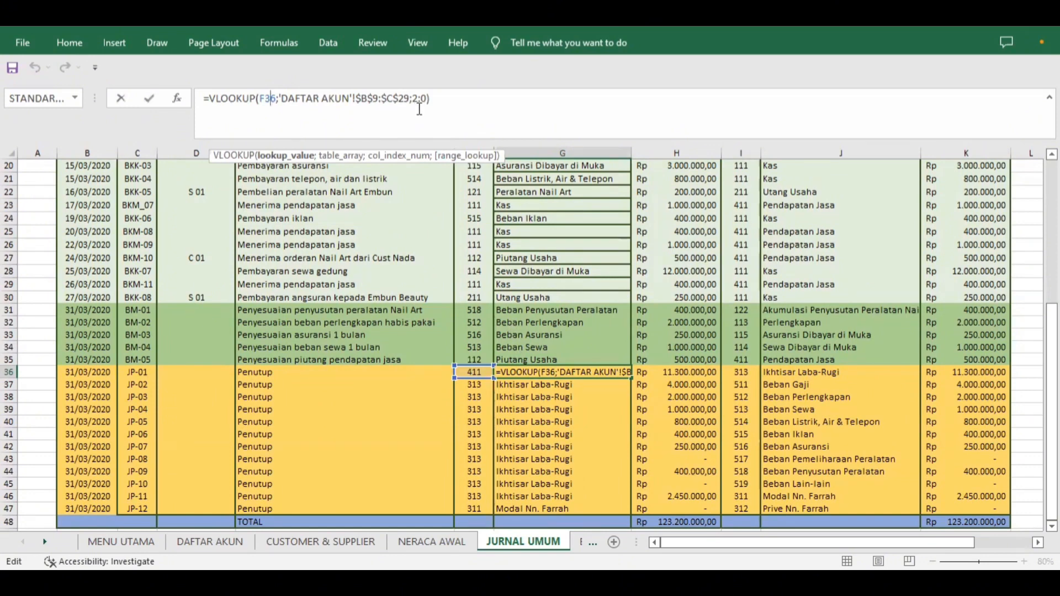
{"action": "key", "text": "Return"}
{"action": "left_click", "coordinate": [607, 373]}
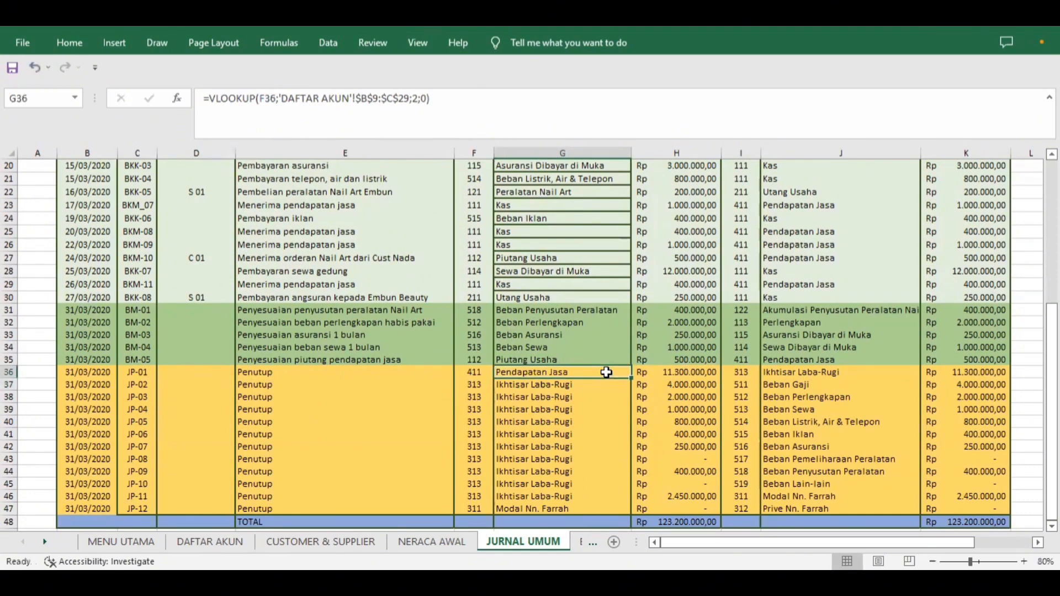
- Review the debit amount formula in H36 and trace the service revenue amounts in column K that it adds
{"action": "left_click", "coordinate": [656, 374]}
{"action": "double_click", "coordinate": [656, 374]}
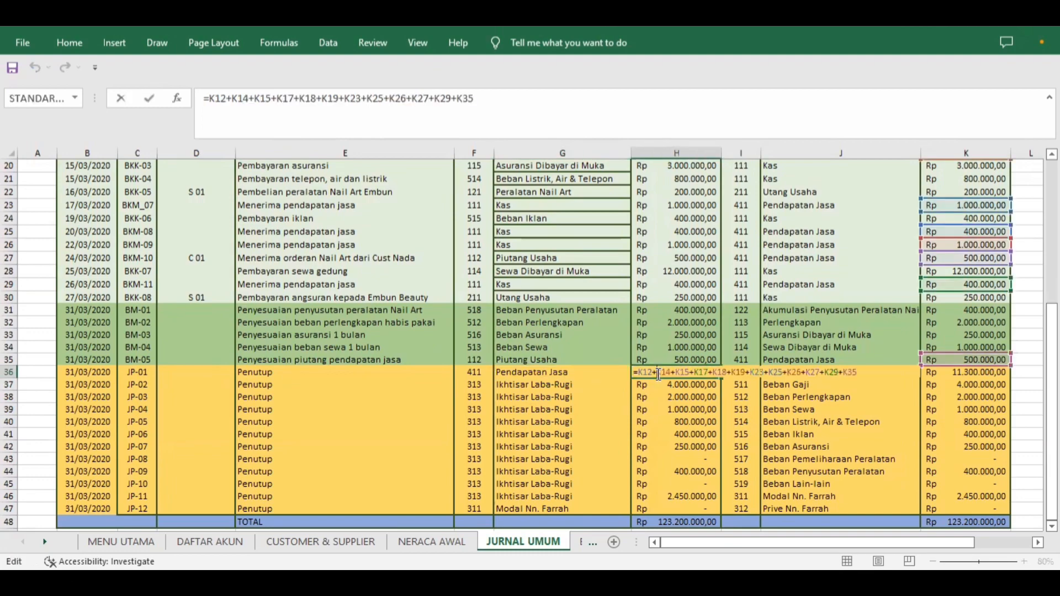
{"action": "left_click_drag", "start_coordinate": [1052, 451], "coordinate": [1052, 359]}
{"action": "left_click_drag", "start_coordinate": [1052, 280], "coordinate": [1052, 324]}
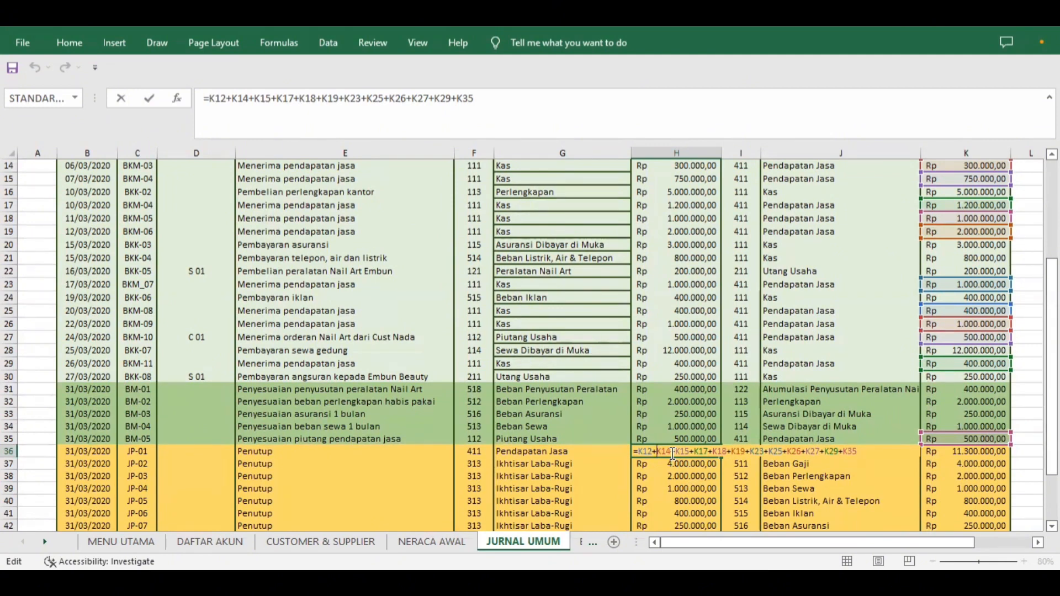
{"action": "key", "text": "Return"}
{"action": "left_click", "coordinate": [688, 449]}
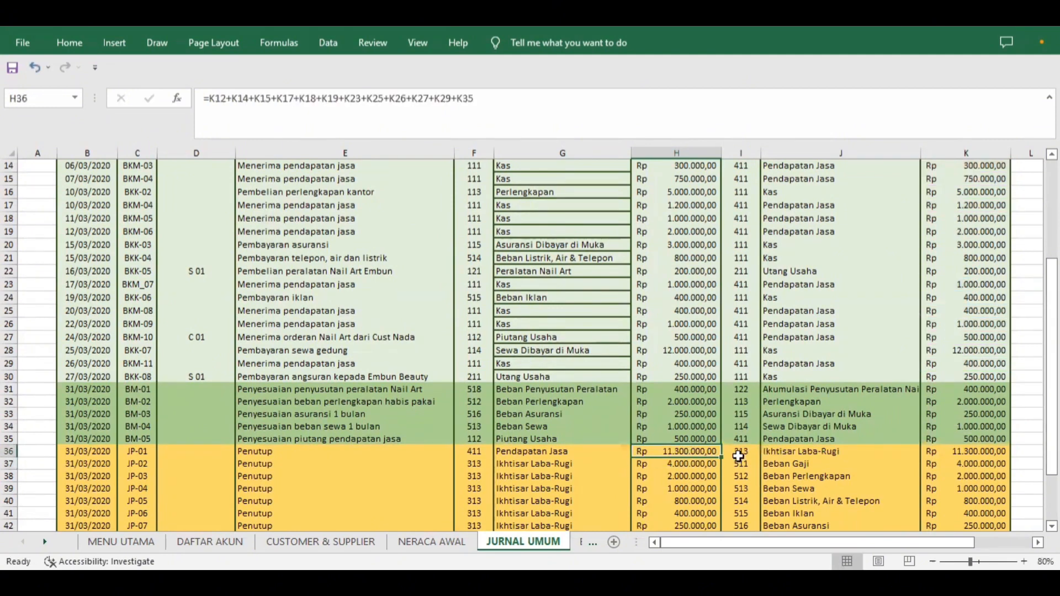
- Check the credit account code in I36 and compare the credit amount in K36 with the debit amount in H36
{"action": "left_click", "coordinate": [747, 454]}
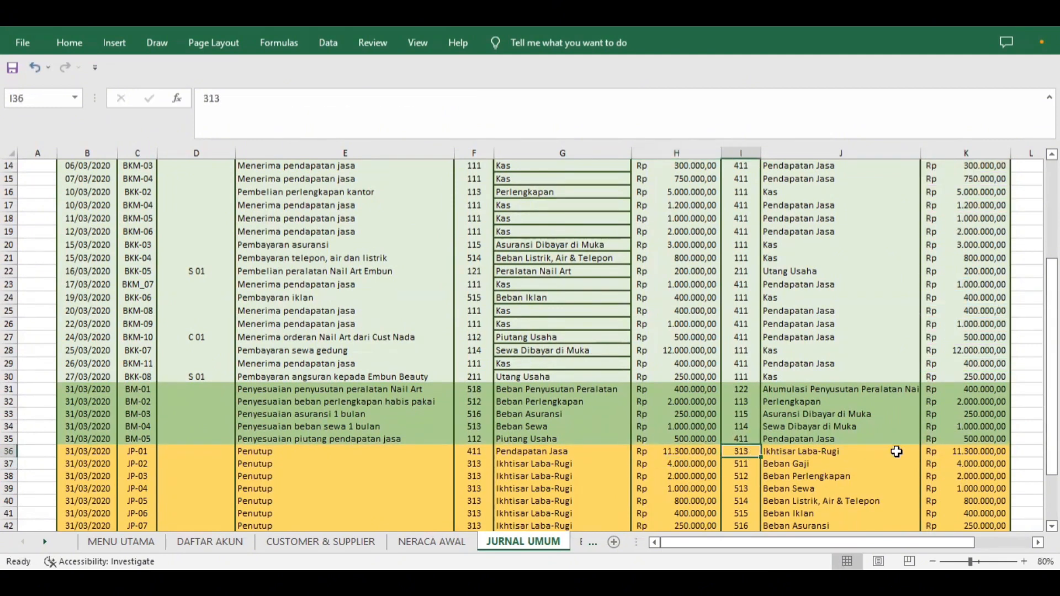
{"action": "left_click", "coordinate": [943, 454]}
{"action": "left_click_drag", "start_coordinate": [688, 452], "coordinate": [680, 442]}
- Inspect the second closing entry in row 37: debit amount, credit account code and credit account-name lookup
{"action": "left_click", "coordinate": [700, 464]}
{"action": "left_click", "coordinate": [836, 464]}
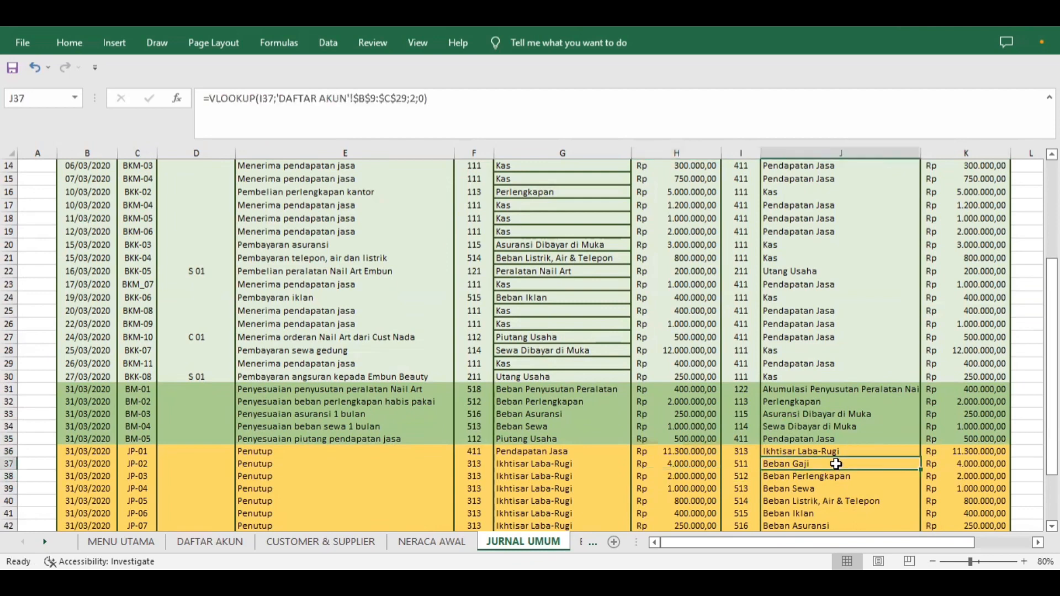
{"action": "scroll", "coordinate": [784, 458], "scroll_direction": "down", "scroll_amount": 1}
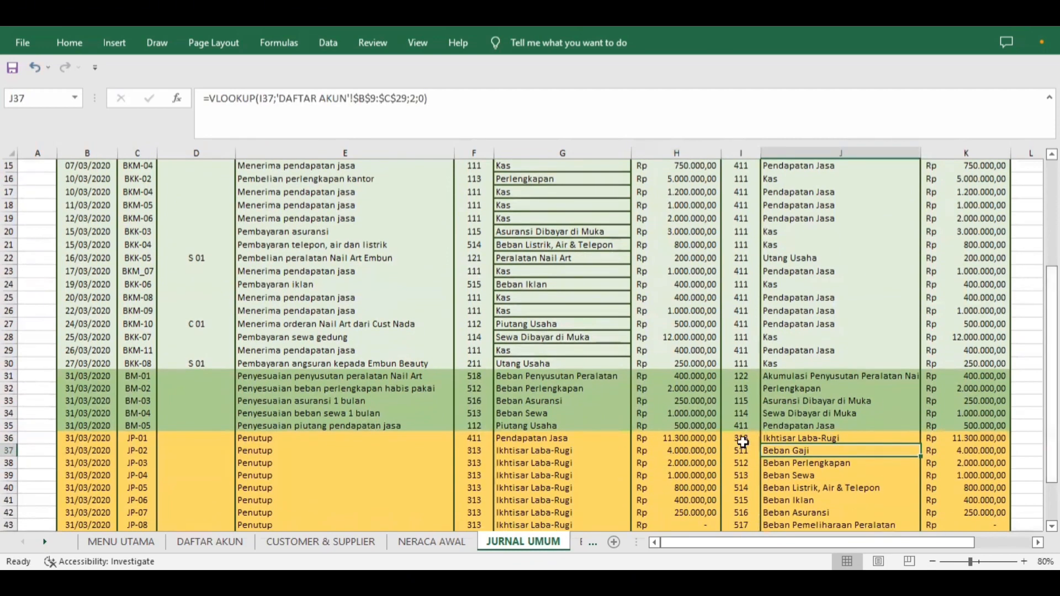
{"action": "left_click", "coordinate": [740, 451]}
{"action": "left_click", "coordinate": [803, 451]}
{"action": "left_click", "coordinate": [742, 453]}
- Trace the salary expense credit amount formula in K37 to its source amount in the March journal entries
{"action": "left_click", "coordinate": [948, 451]}
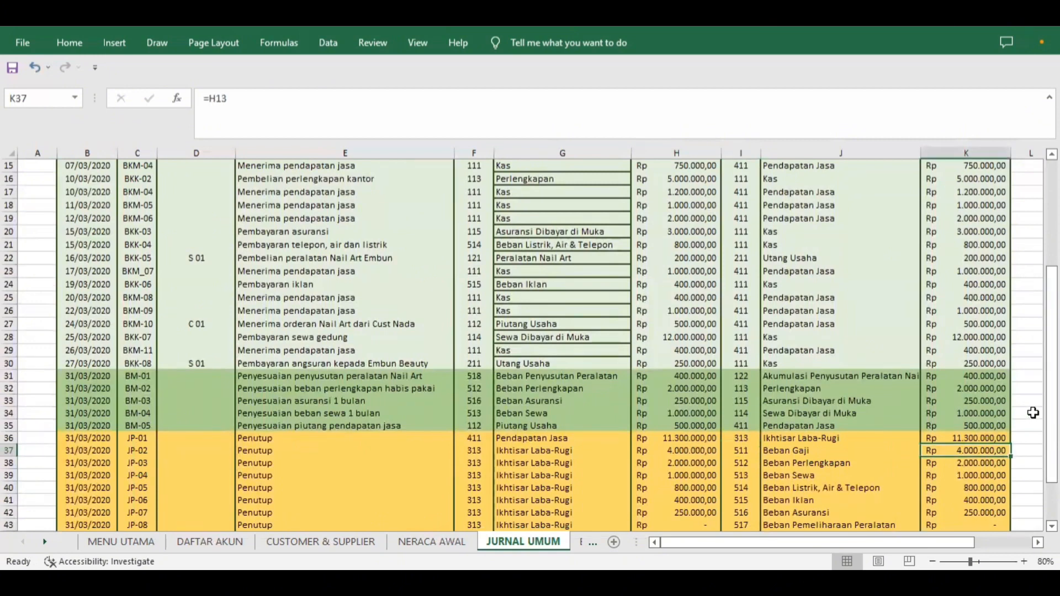
{"action": "double_click", "coordinate": [989, 450]}
{"action": "left_click_drag", "start_coordinate": [1052, 406], "coordinate": [1052, 342]}
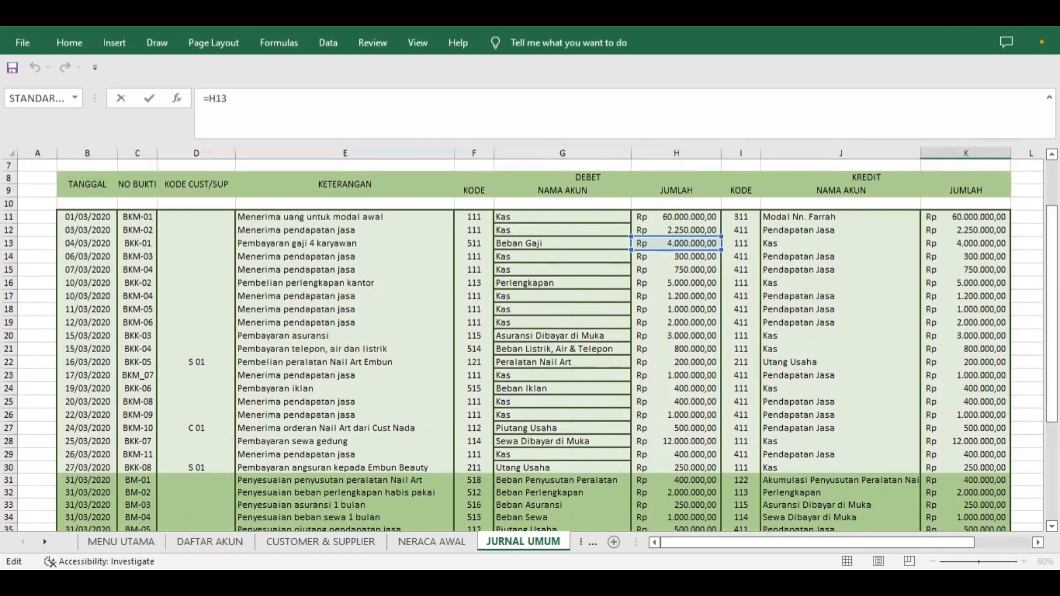
{"action": "left_click_drag", "start_coordinate": [1052, 243], "coordinate": [1052, 305]}
{"action": "key", "text": "Return"}
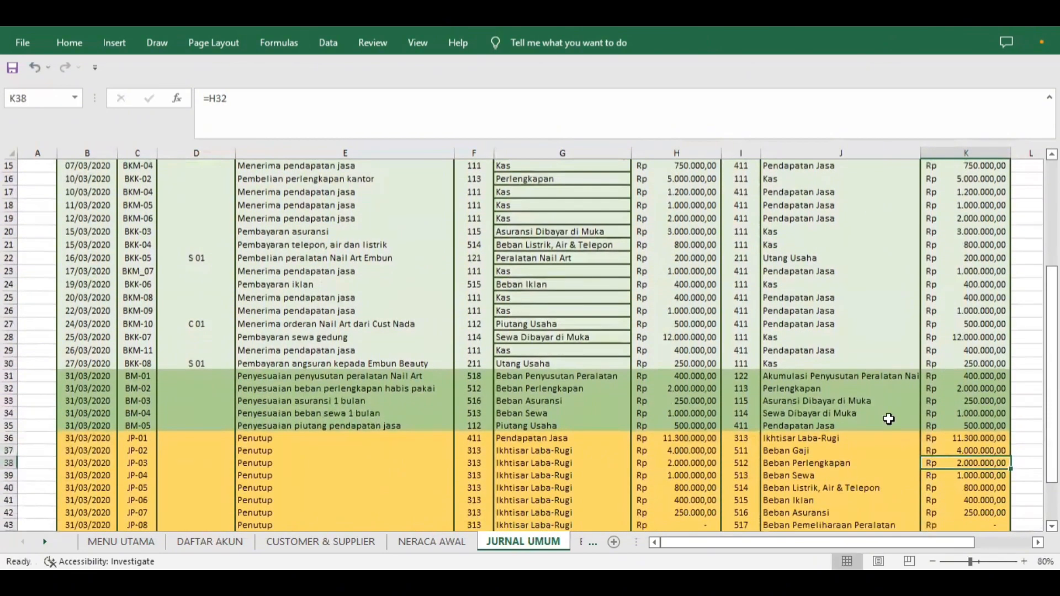
- Review the account-name VLOOKUP in J38 and trace the supplies expense credit amount formula in K38 to its adjusting entry
{"action": "double_click", "coordinate": [847, 465]}
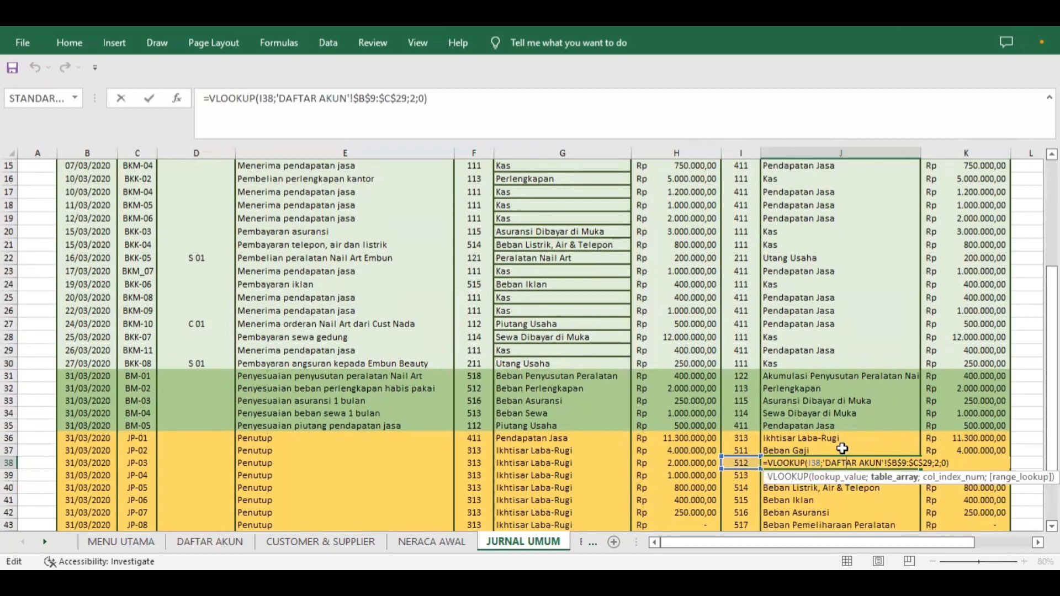
{"action": "left_click", "coordinate": [842, 451]}
{"action": "left_click", "coordinate": [960, 466]}
{"action": "type", "text": "="}
{"action": "left_click", "coordinate": [677, 388]}
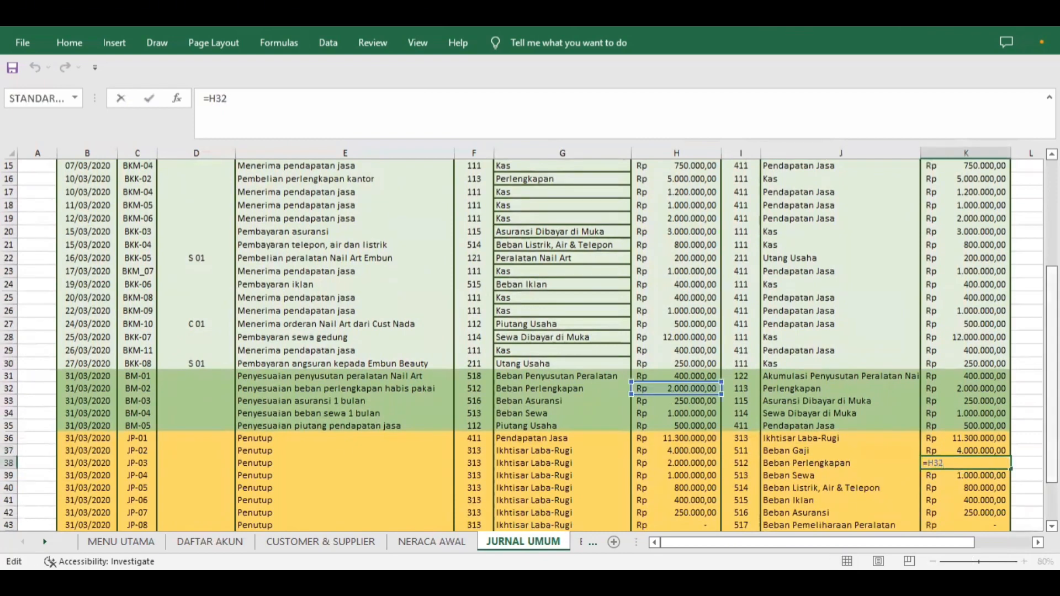
{"action": "key", "text": "Return"}
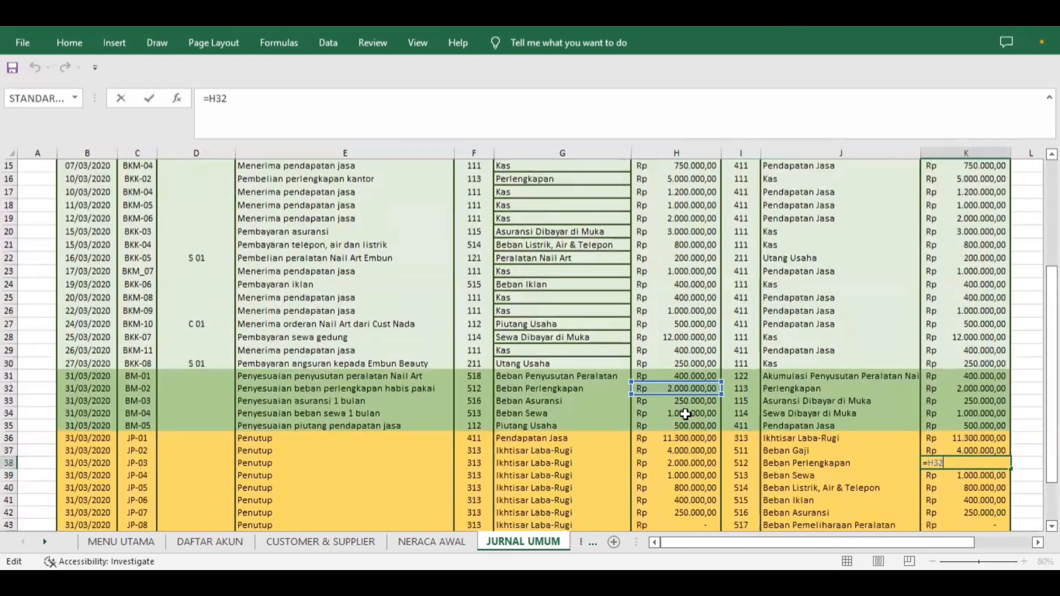
- Look over the credit account names of the remaining closing entries, checking the cells J39, J45 and J46
{"action": "left_click", "coordinate": [835, 474]}
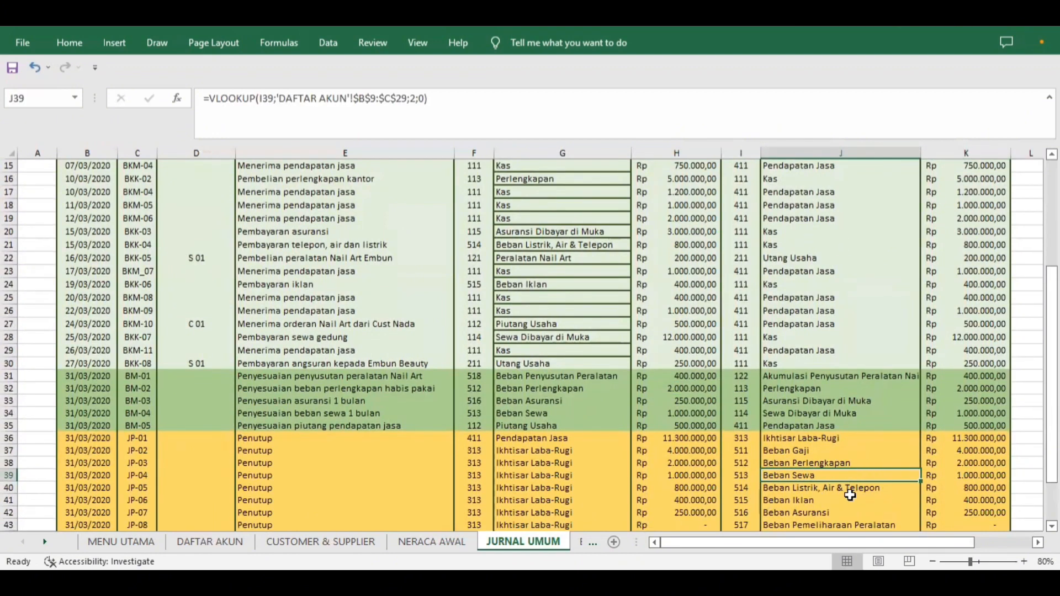
{"action": "left_click_drag", "start_coordinate": [1052, 318], "coordinate": [1052, 352]}
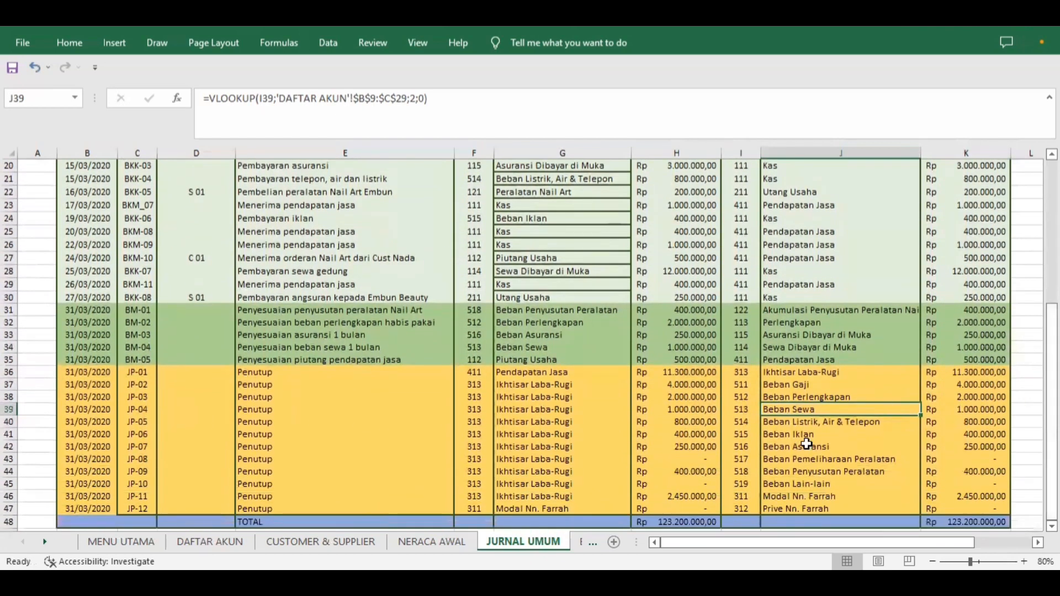
{"action": "left_click", "coordinate": [787, 484]}
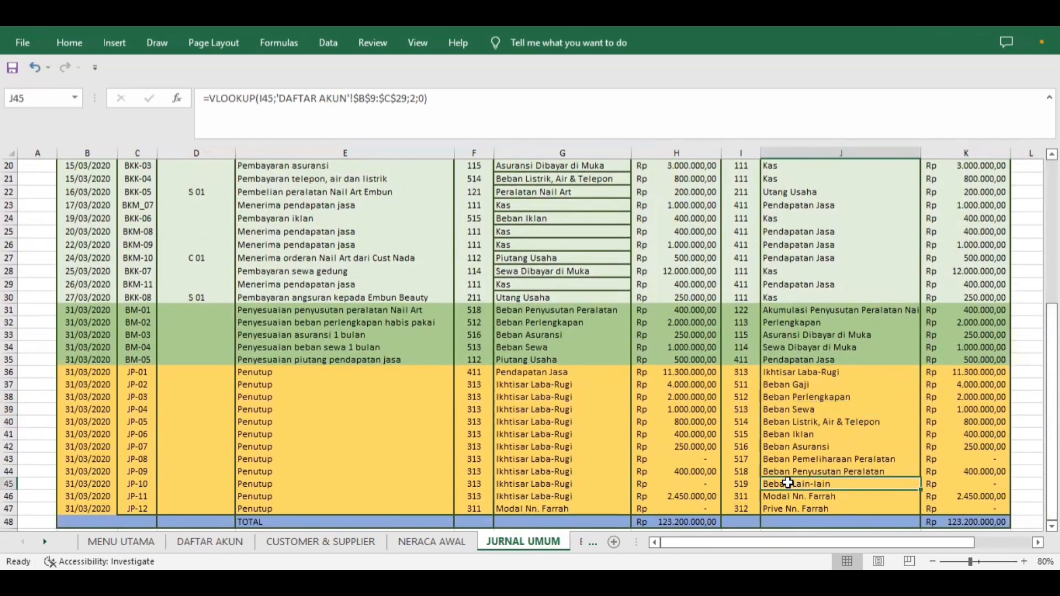
{"action": "left_click", "coordinate": [794, 498]}
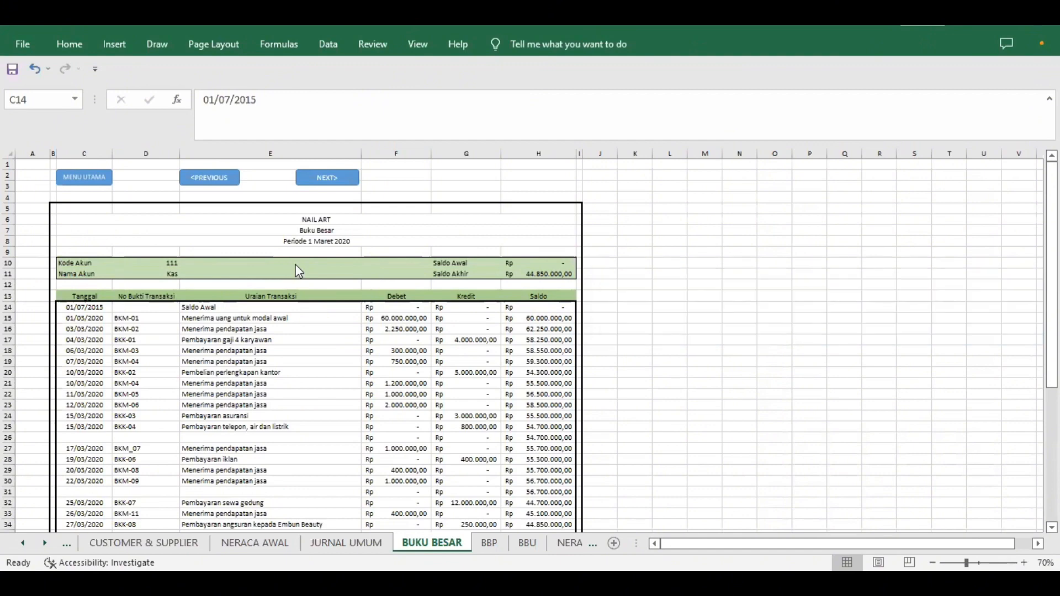
- Review the company name, title and period headings of the BUKU BESAR sheet, including the period formula in C8
{"action": "left_click", "coordinate": [340, 221]}
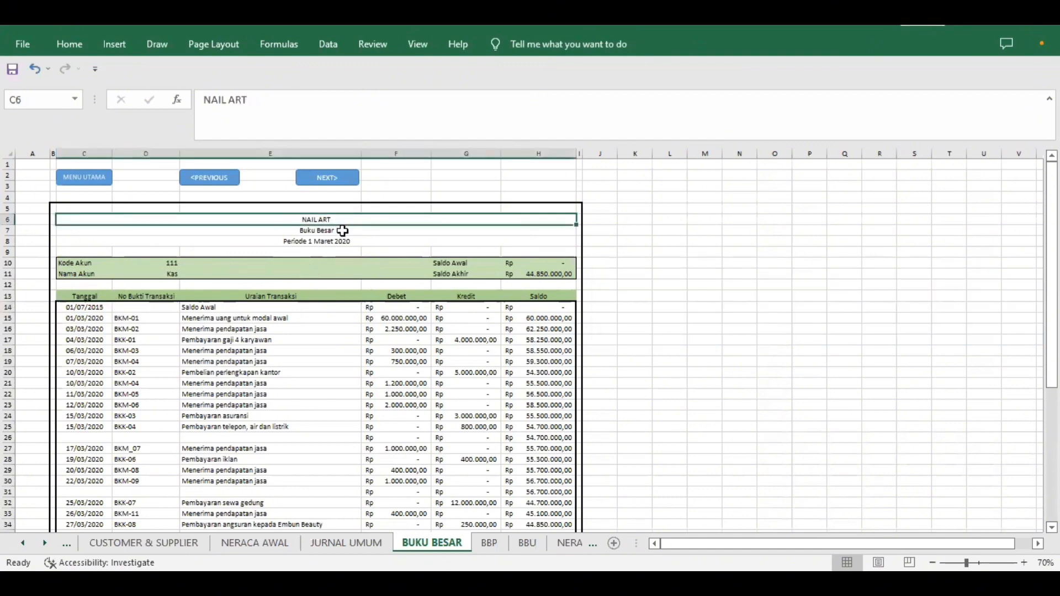
{"action": "left_click", "coordinate": [342, 231]}
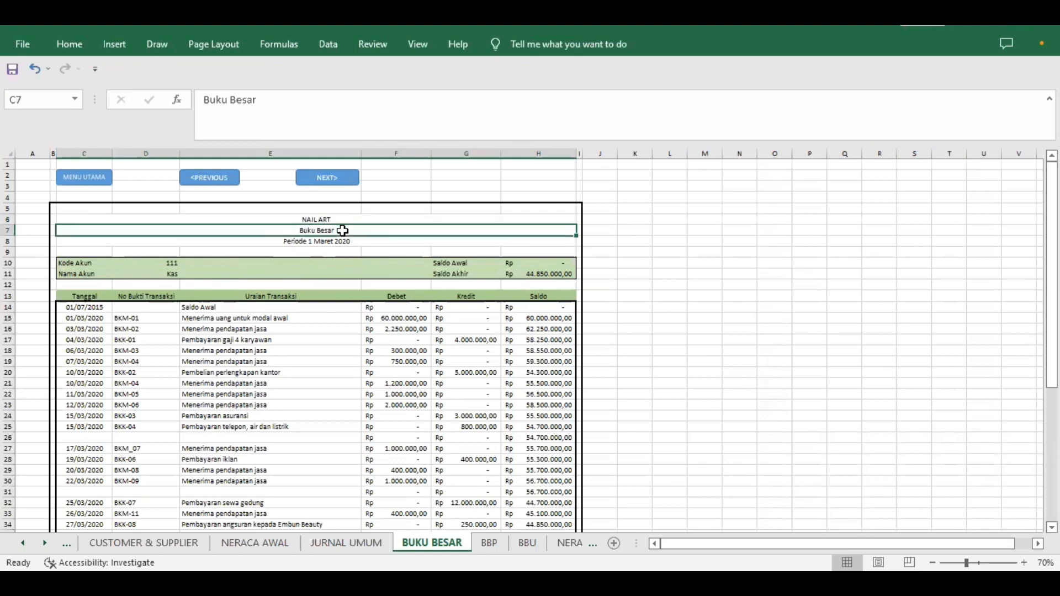
{"action": "left_click", "coordinate": [343, 242]}
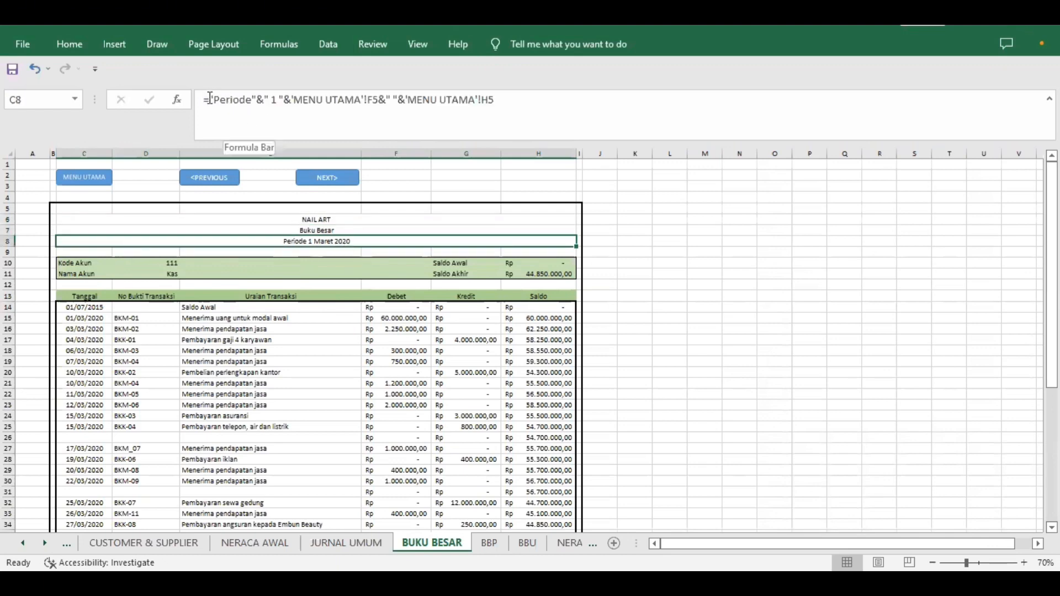
{"action": "left_click_drag", "start_coordinate": [205, 99], "coordinate": [494, 100]}
{"action": "key", "text": "Return"}
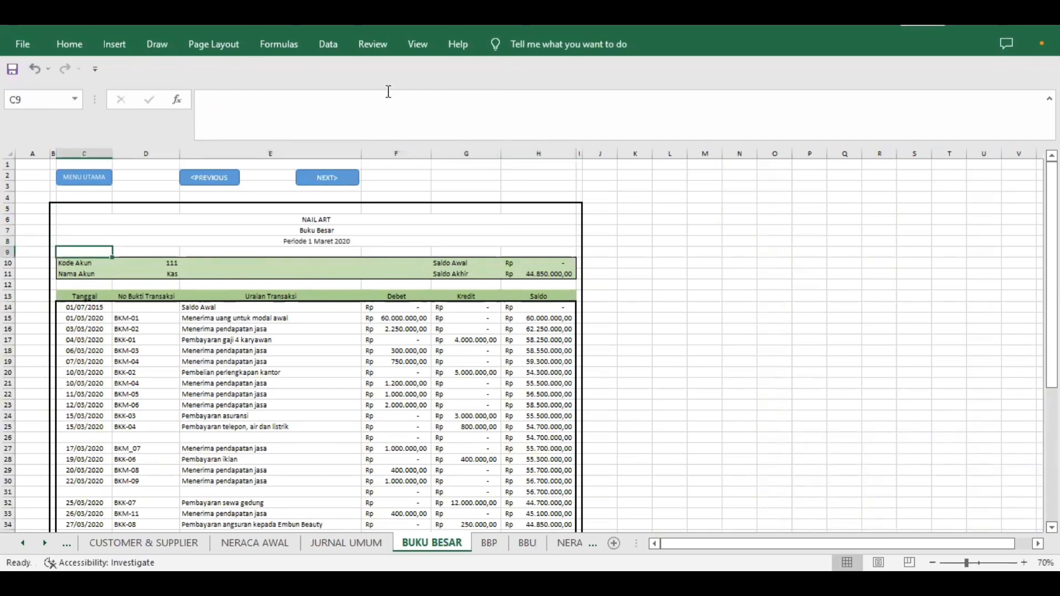
- Examine the data validation settings of the account code cell D10, including its allowed type and source list
{"action": "left_click", "coordinate": [75, 264]}
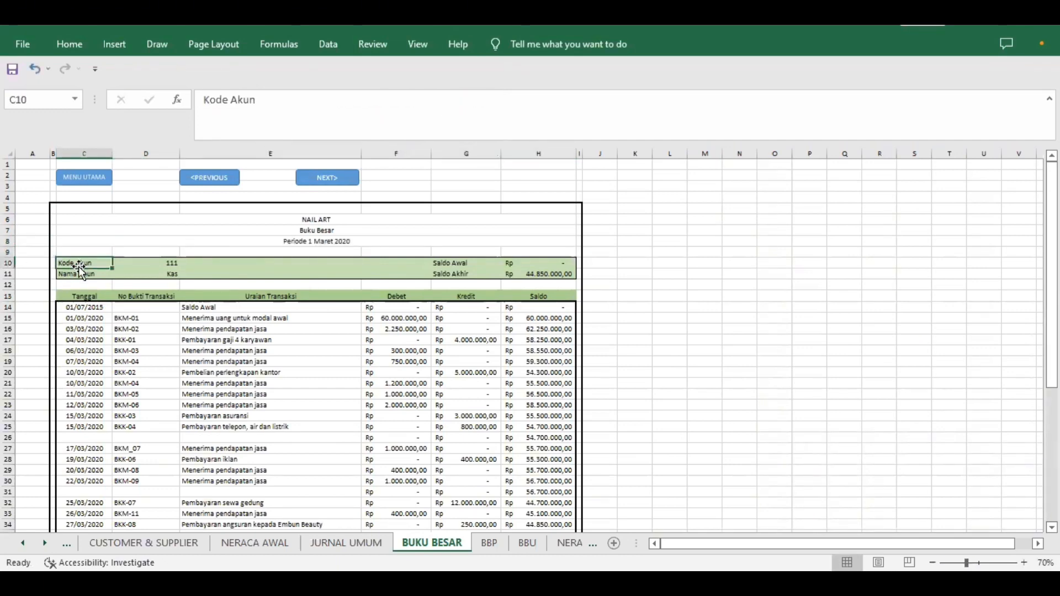
{"action": "left_click", "coordinate": [167, 264]}
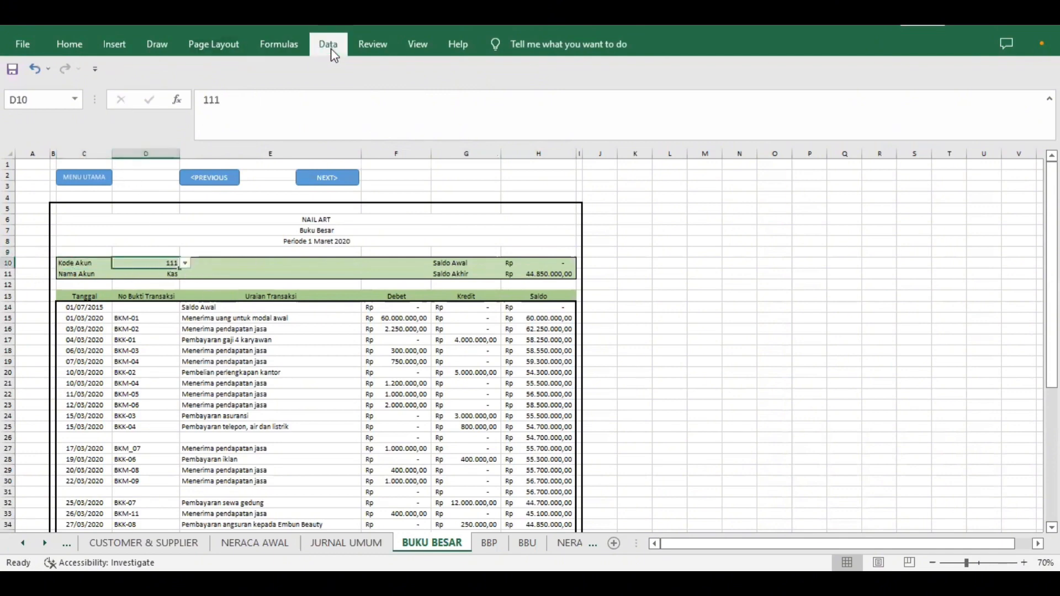
{"action": "left_click", "coordinate": [331, 48]}
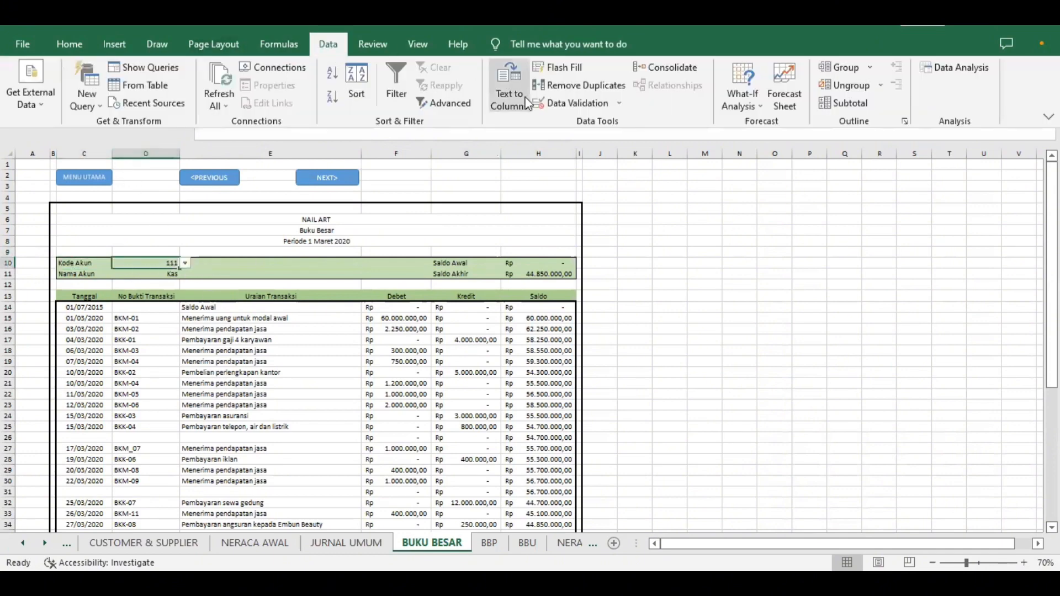
{"action": "left_click", "coordinate": [621, 102]}
{"action": "left_click", "coordinate": [627, 123]}
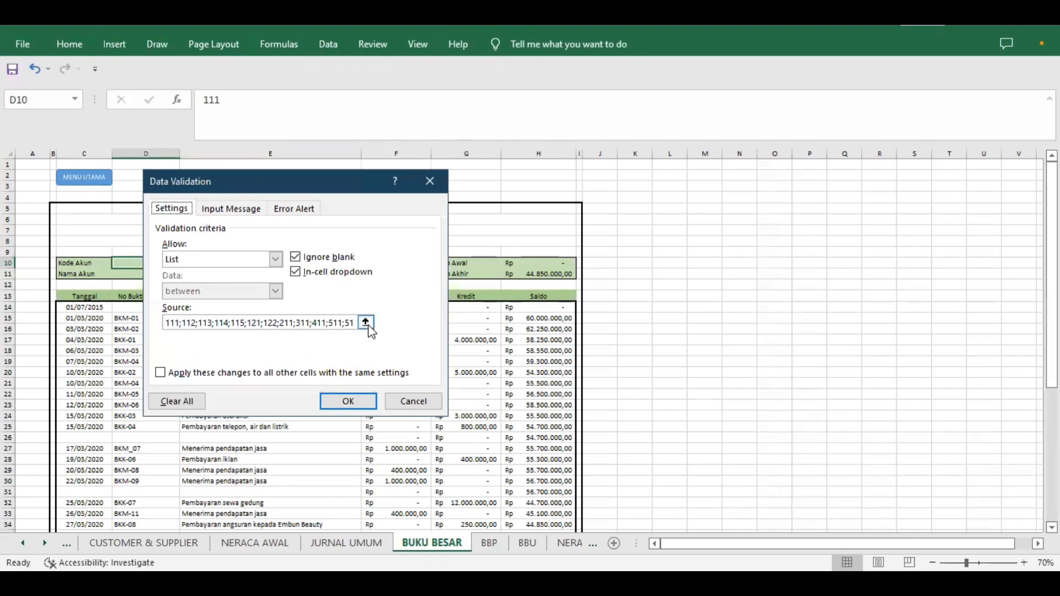
{"action": "left_click", "coordinate": [349, 404]}
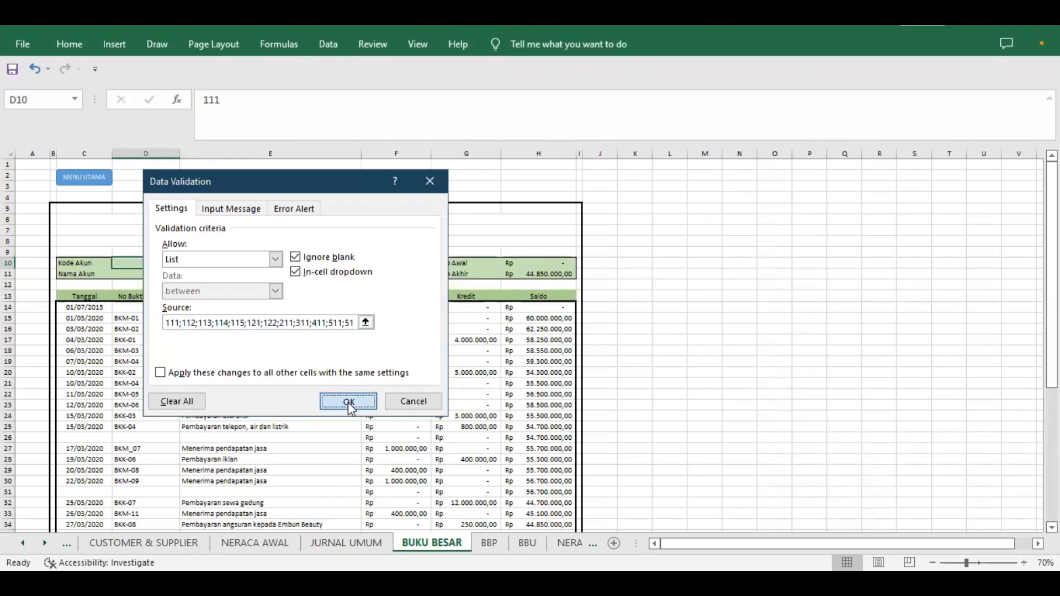
- Browse the account codes offered in the Kode Akun cell D10 and select 111
{"action": "left_click", "coordinate": [185, 263]}
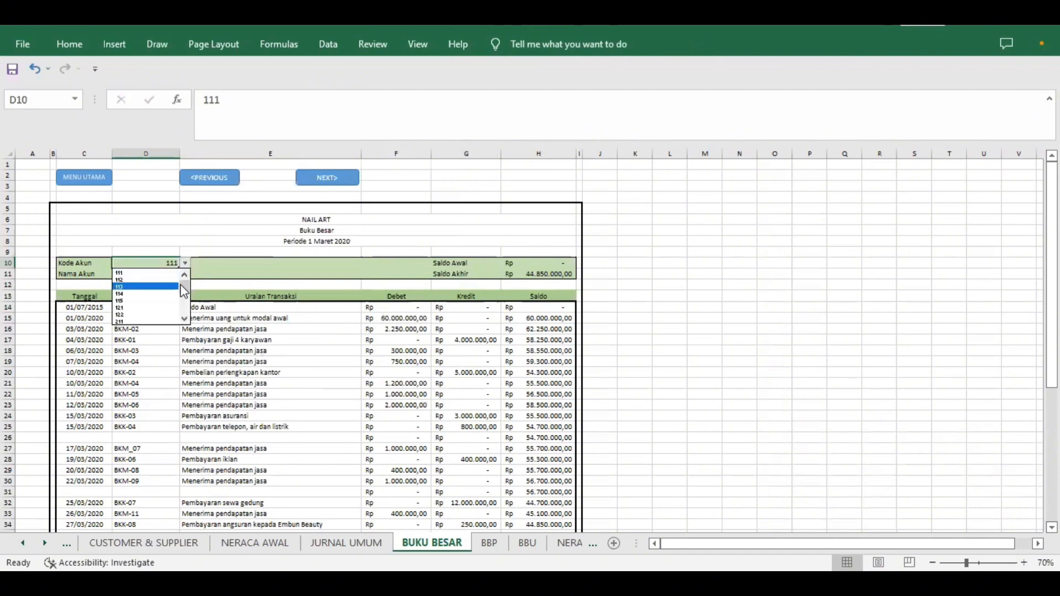
{"action": "left_click_drag", "start_coordinate": [184, 286], "coordinate": [183, 289]}
{"action": "left_click", "coordinate": [160, 274]}
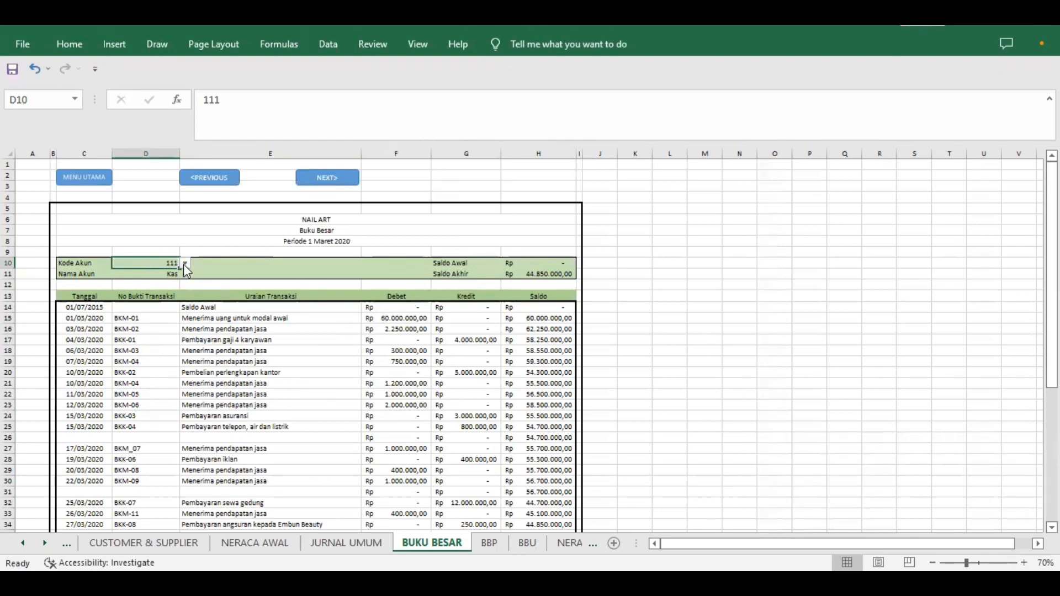
- Review the Nama Akun label and the VLOOKUP formula in D11 that retrieves the ledger's account name
{"action": "left_click", "coordinate": [82, 275]}
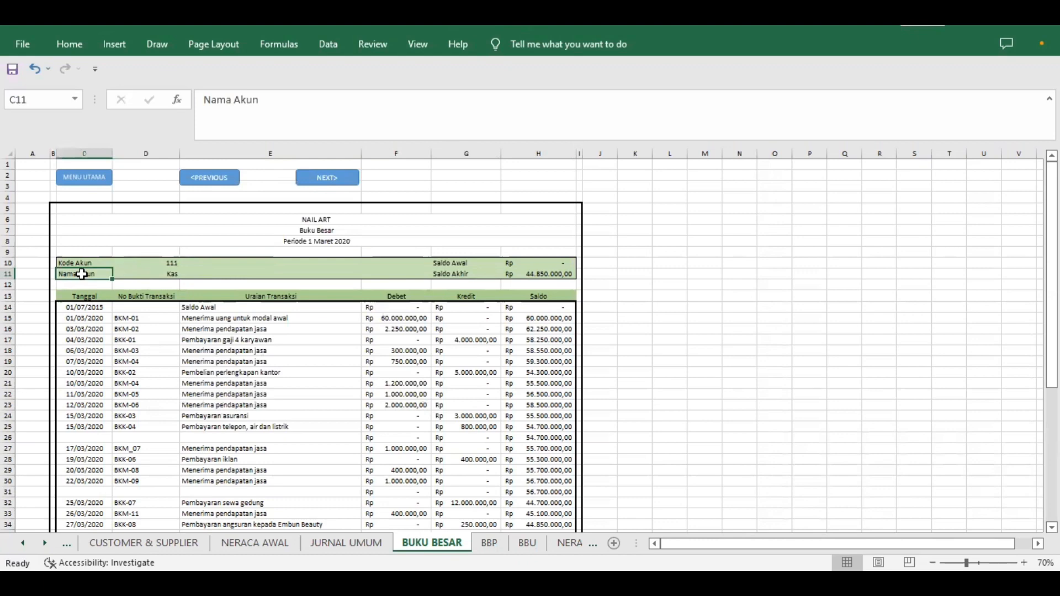
{"action": "left_click", "coordinate": [171, 274]}
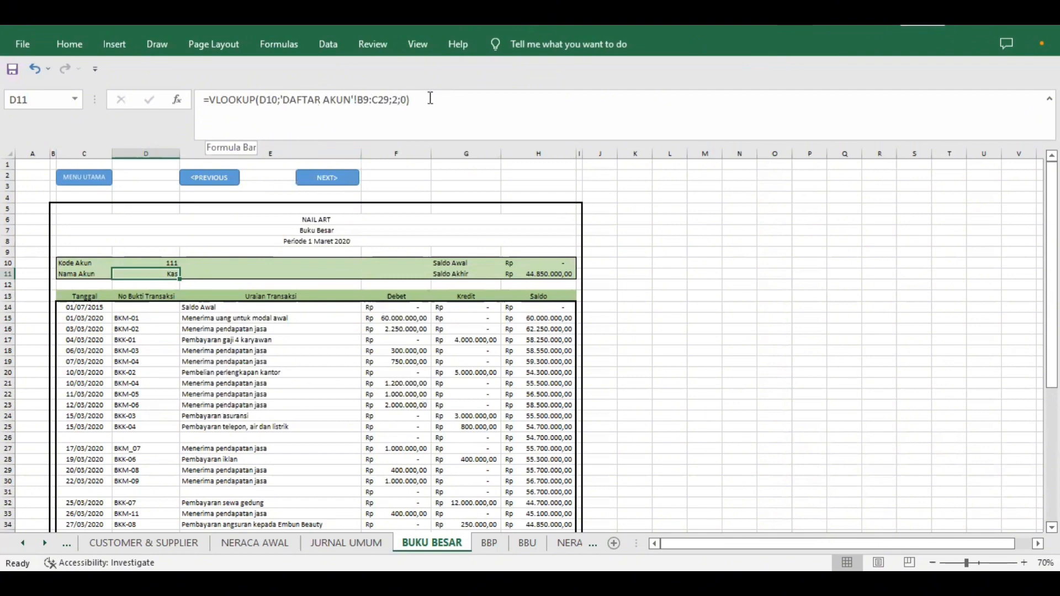
{"action": "left_click", "coordinate": [391, 112]}
{"action": "key", "text": "Return"}
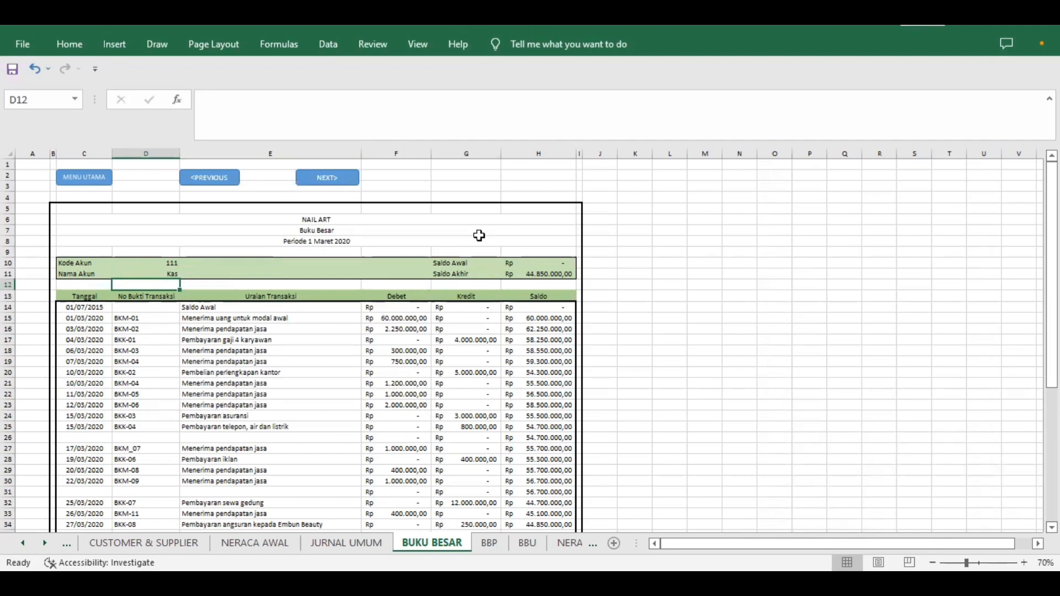
- Review the Saldo Awal and Saldo Akhir labels and their amount cells H10 and H11, including the ending balance's cell reference
{"action": "left_click", "coordinate": [447, 266]}
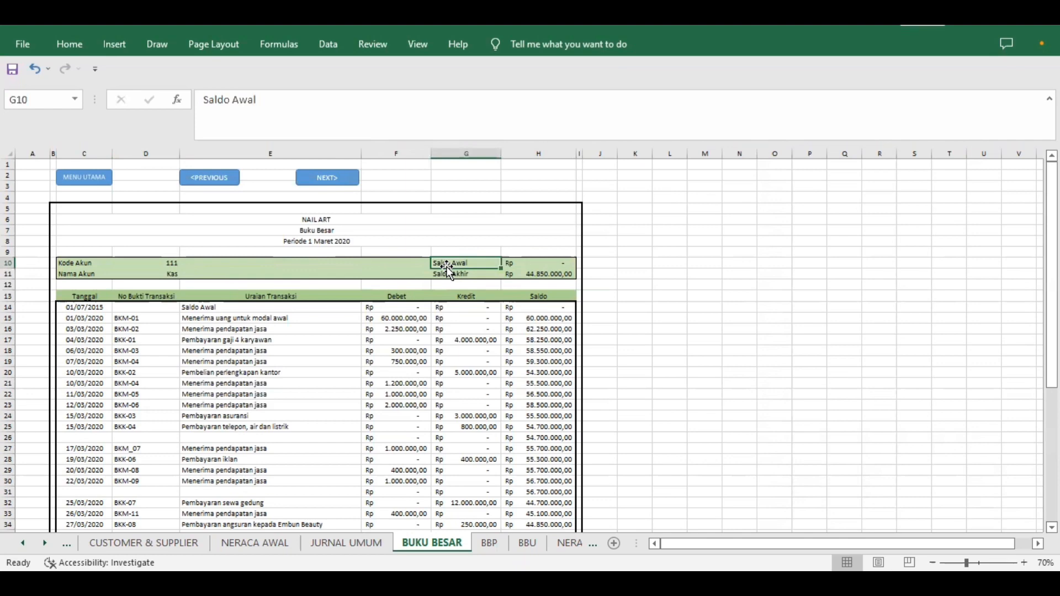
{"action": "left_click", "coordinate": [526, 267]}
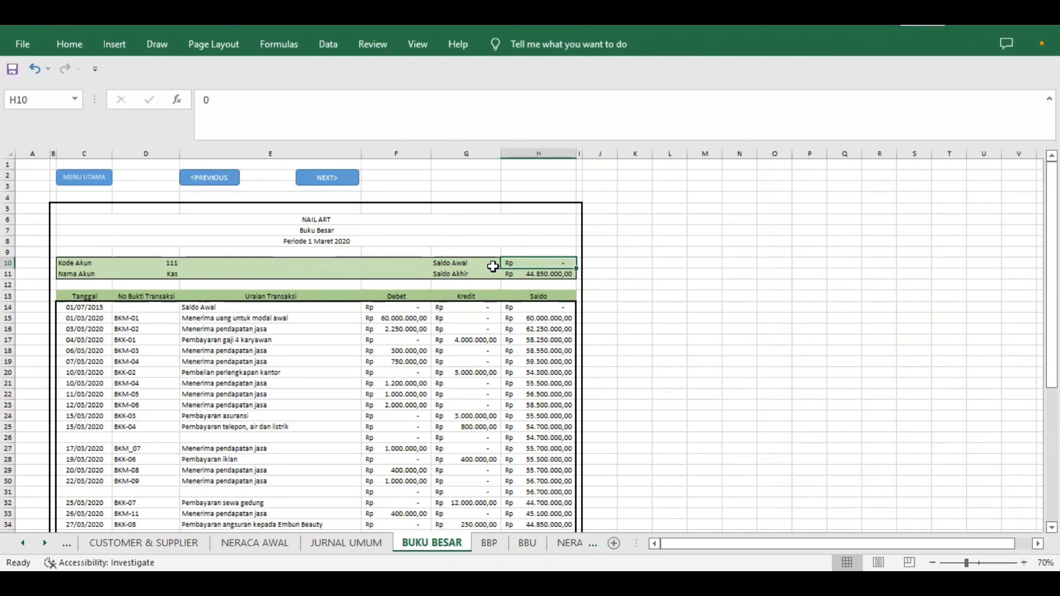
{"action": "left_click", "coordinate": [466, 275]}
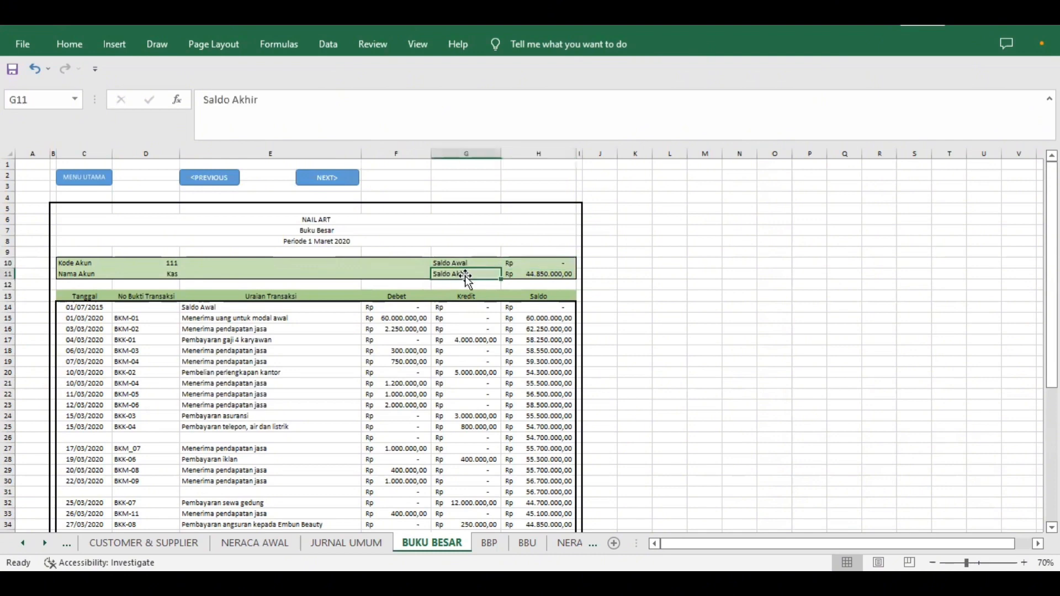
{"action": "left_click", "coordinate": [540, 276]}
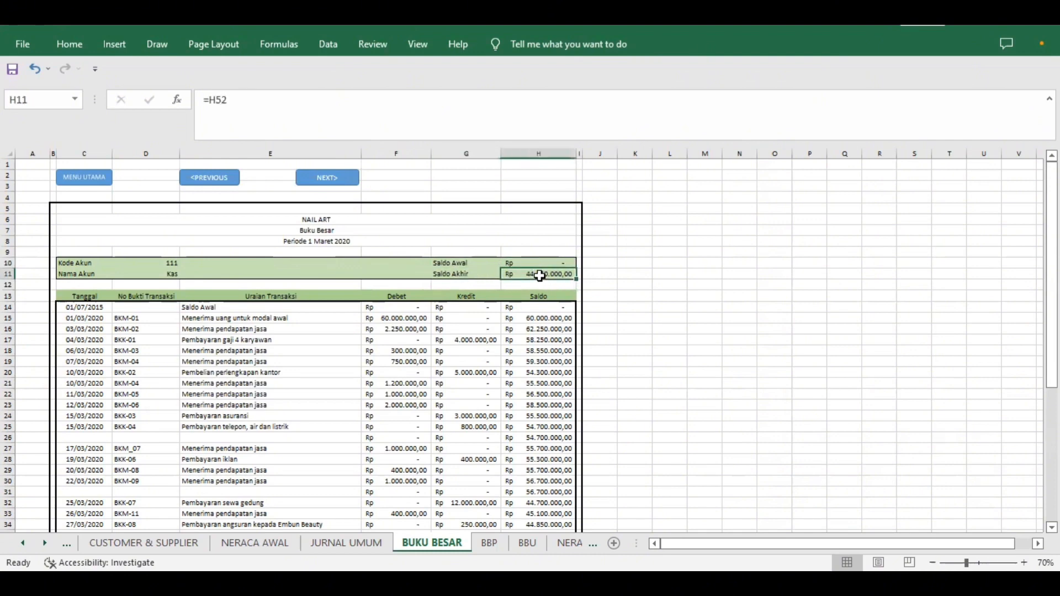
{"action": "left_click_drag", "start_coordinate": [1052, 293], "coordinate": [1052, 351]}
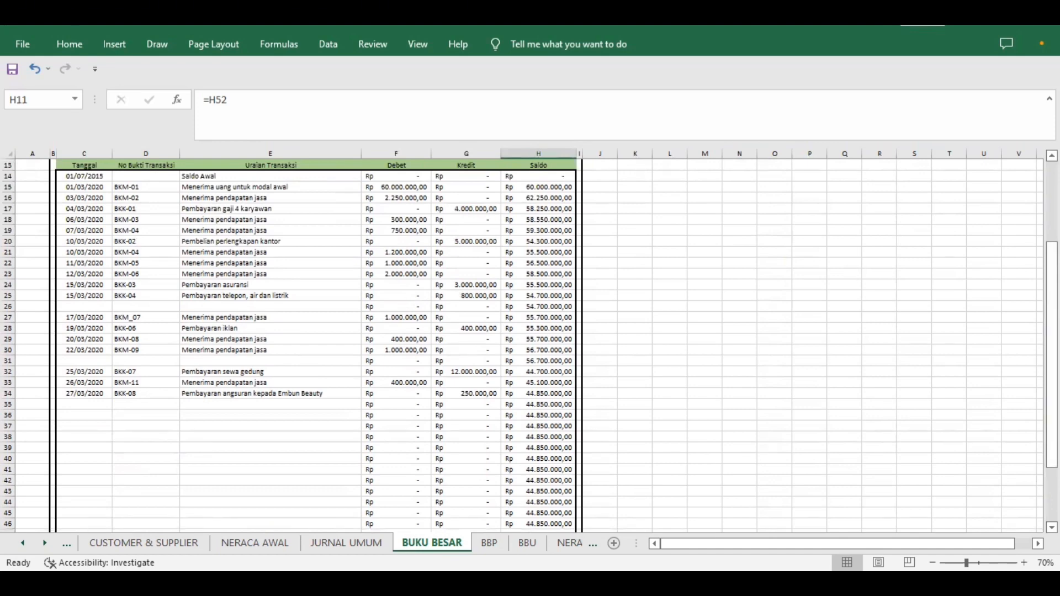
- Review the ledger table's column headings in row 13: Tanggal, No Bukti Transaksi, Uraian Transaksi, Debet, Kredit and Saldo
{"action": "left_click_drag", "start_coordinate": [1052, 353], "coordinate": [1052, 331]}
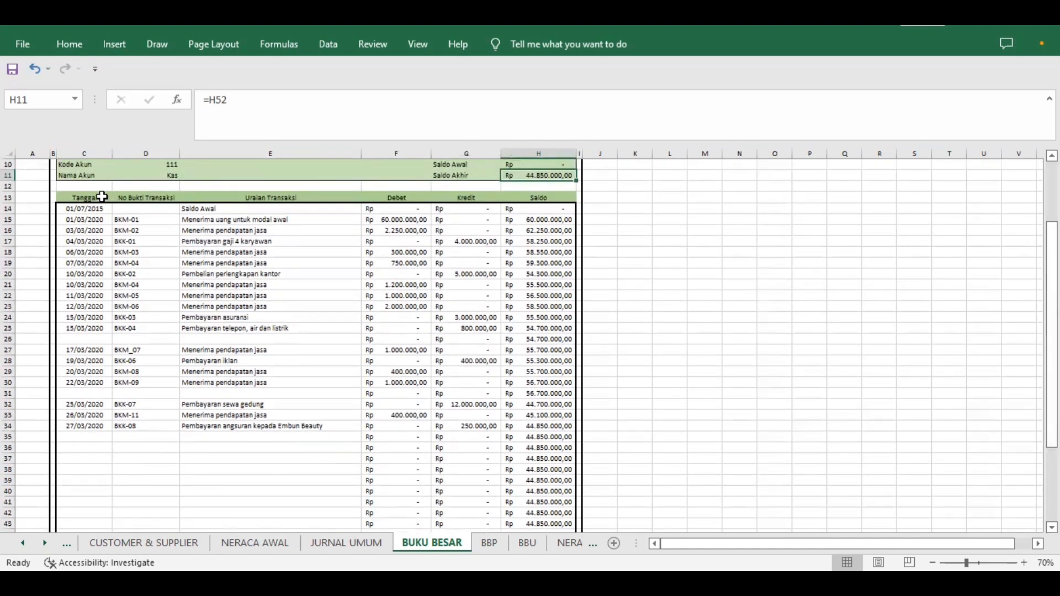
{"action": "left_click", "coordinate": [102, 198]}
{"action": "left_click", "coordinate": [144, 199]}
{"action": "left_click", "coordinate": [287, 198]}
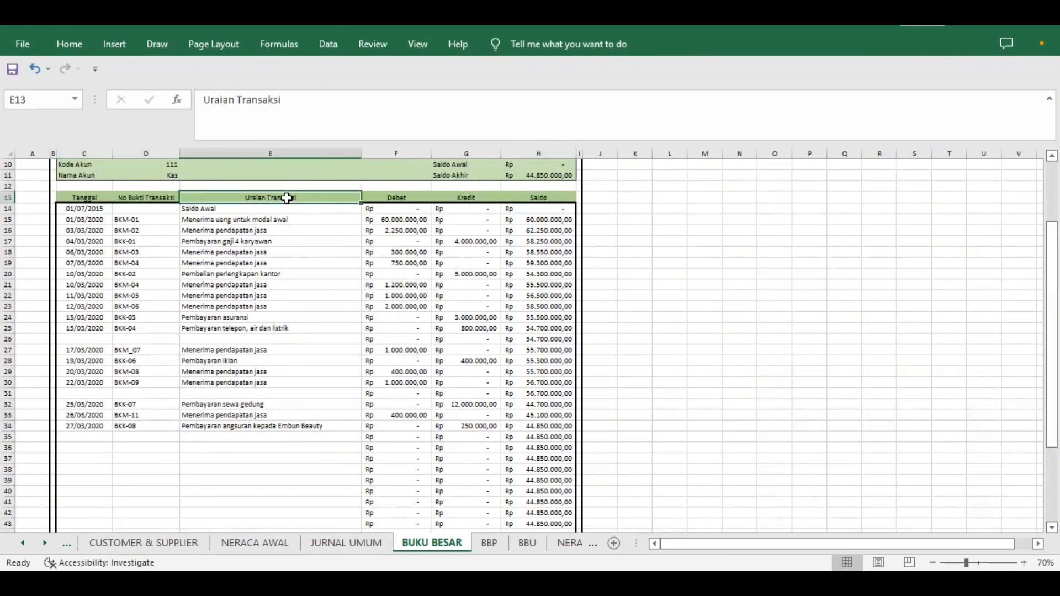
{"action": "left_click", "coordinate": [393, 200]}
{"action": "left_click", "coordinate": [465, 200]}
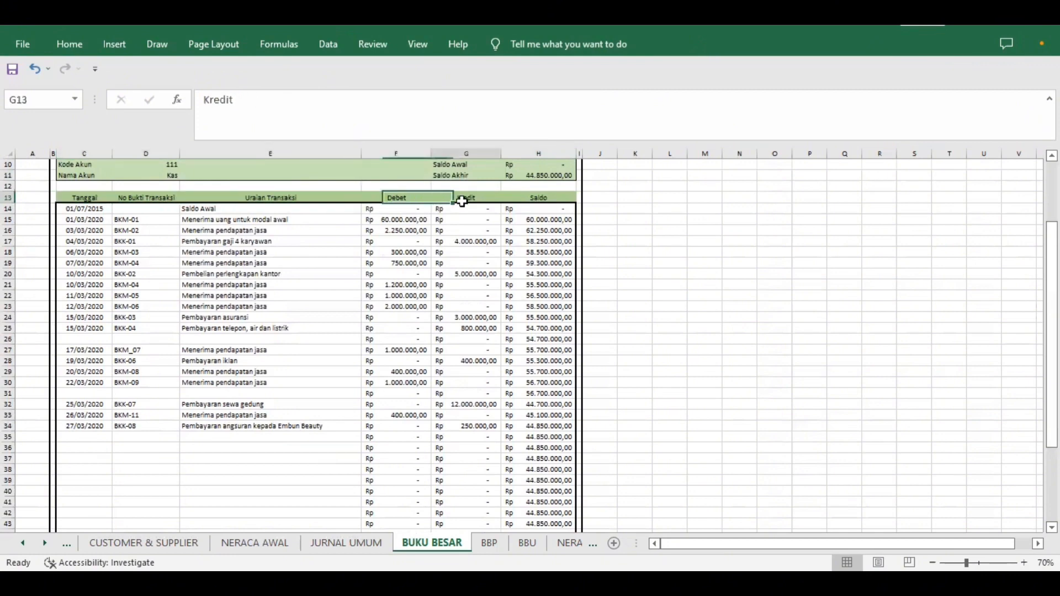
{"action": "left_click", "coordinate": [559, 197]}
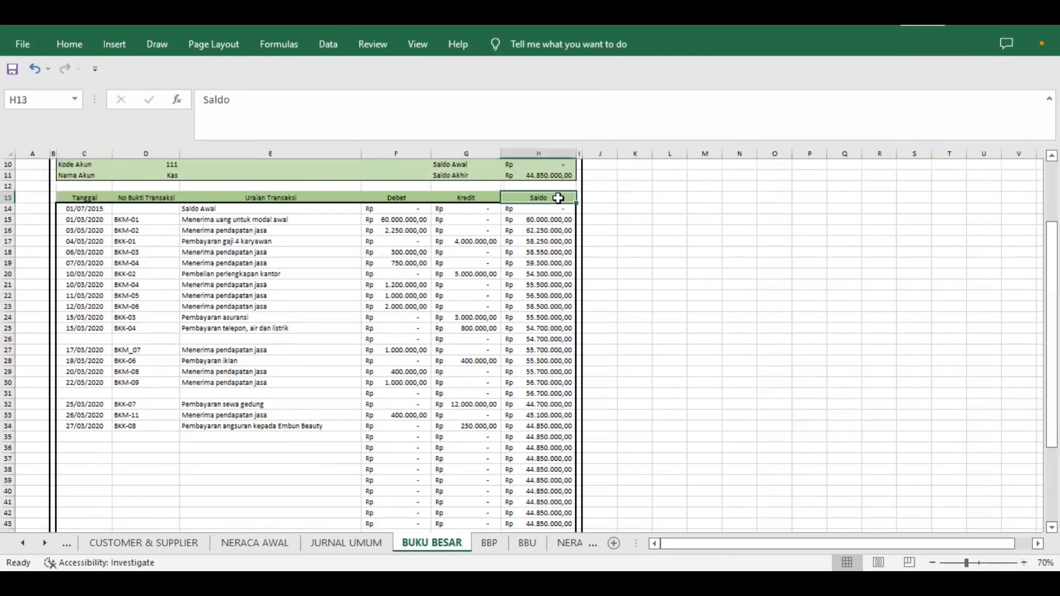
- Set the date of the Saldo Awal row in C14 to 01/03/2020
{"action": "left_click", "coordinate": [84, 210]}
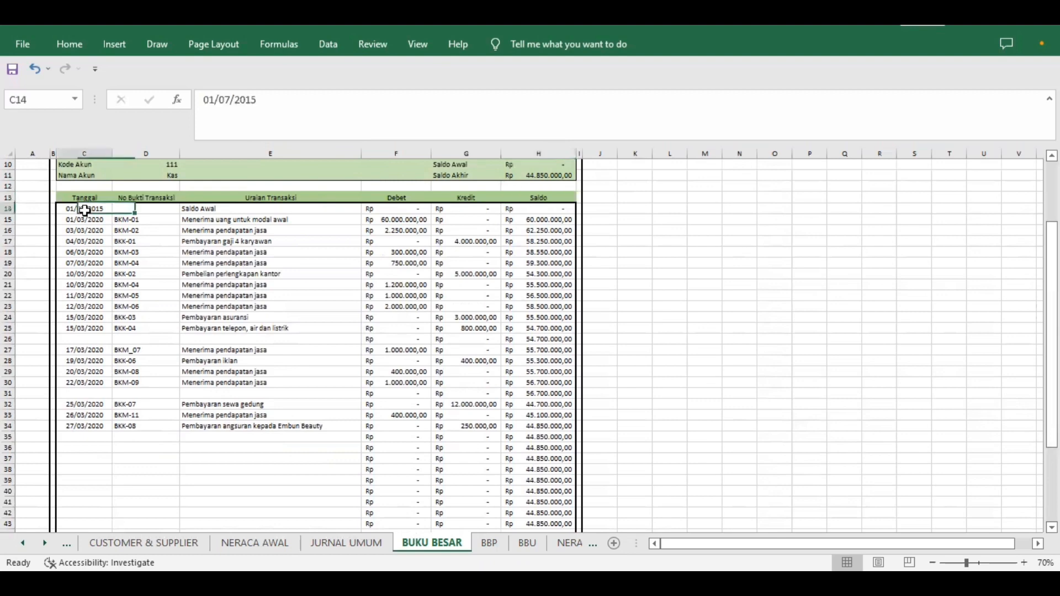
{"action": "left_click", "coordinate": [257, 100]}
{"action": "key", "text": "BackSpace"}
{"action": "key", "text": "BackSpace"}
{"action": "key", "text": "BackSpace"}
{"action": "key", "text": "BackSpace"}
{"action": "key", "text": "BackSpace"}
{"action": "key", "text": "BackSpace"}
{"action": "key", "text": "BackSpace"}
{"action": "key", "text": "BackSpace"}
{"action": "key", "text": "BackSpace"}
{"action": "key", "text": "BackSpace"}
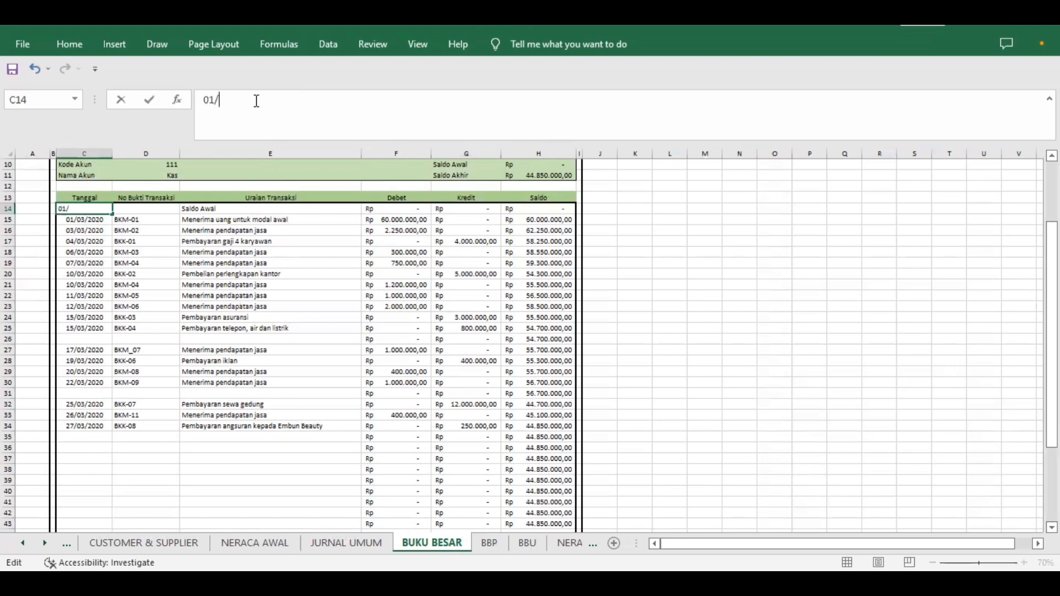
{"action": "type", "text": "01/03/2020"}
{"action": "key", "text": "Return"}
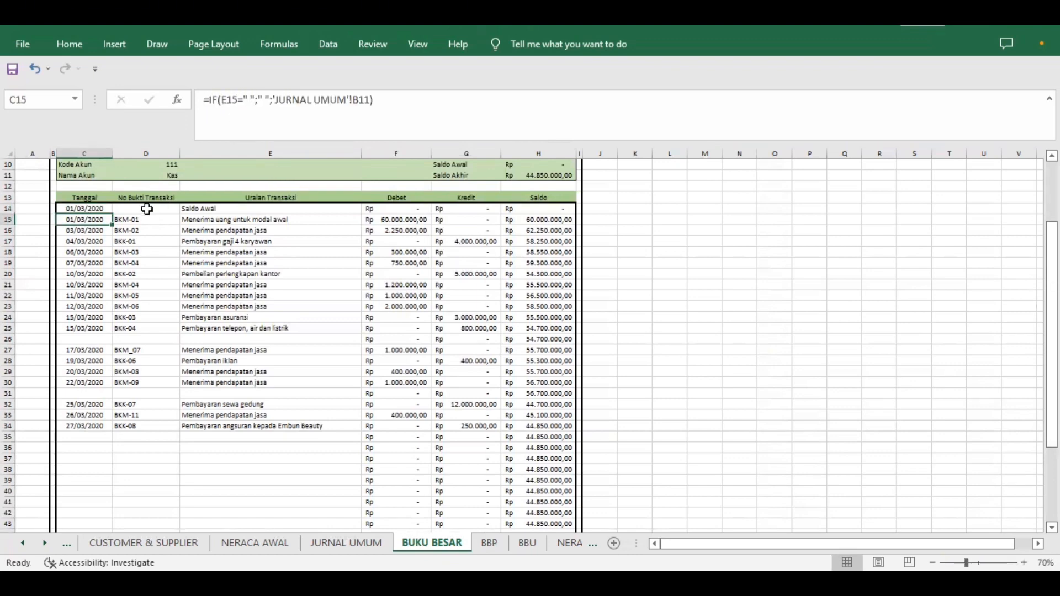
- Review the Saldo Awal description in E14 and the IF/OR formula in F14 that assigns the opening balance to Debet
{"action": "left_click", "coordinate": [216, 208]}
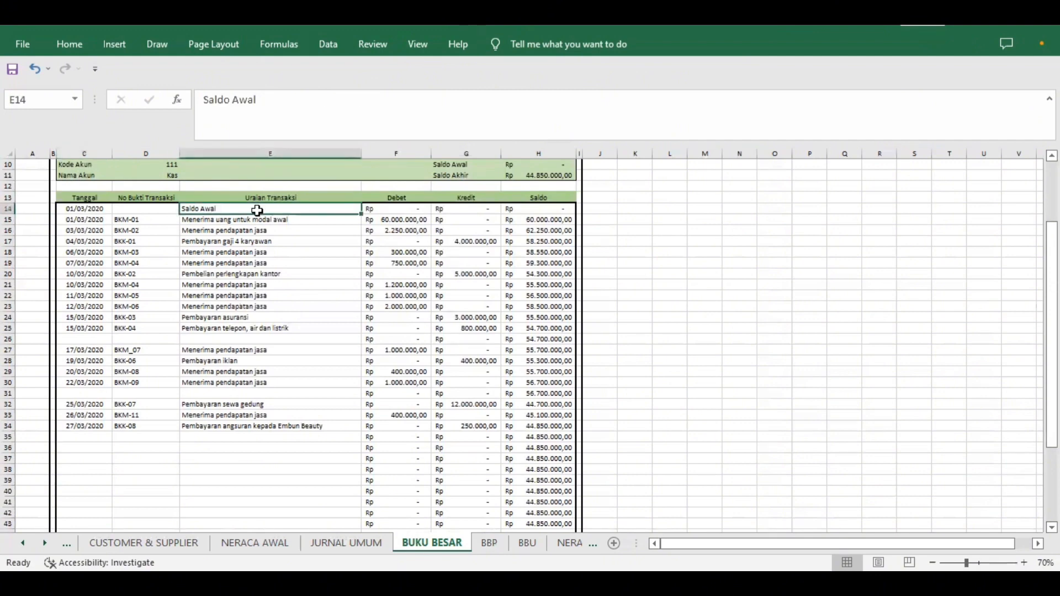
{"action": "left_click", "coordinate": [403, 211]}
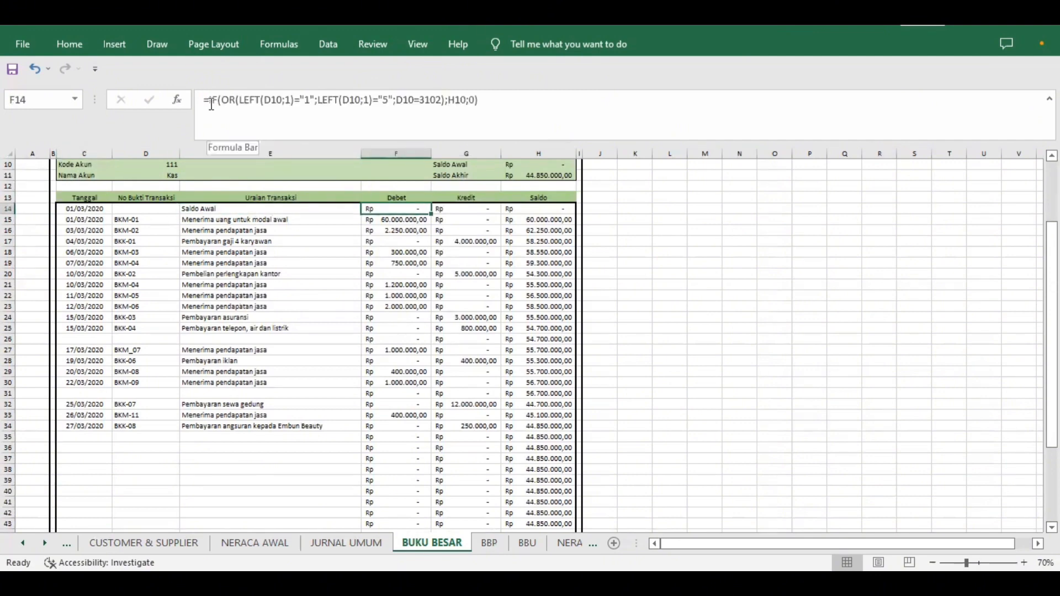
{"action": "left_click_drag", "start_coordinate": [206, 101], "coordinate": [494, 103]}
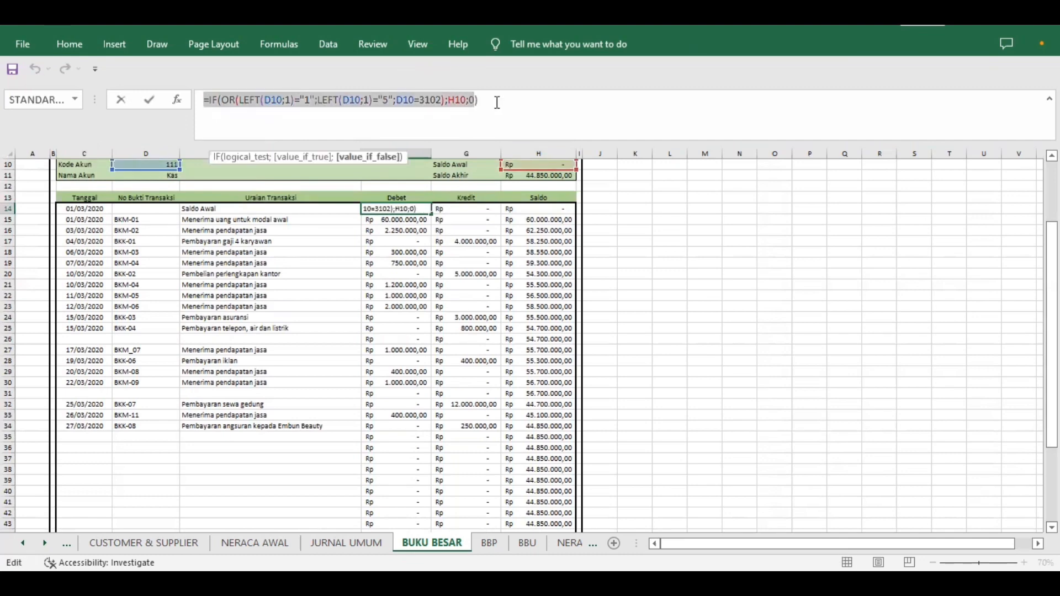
{"action": "left_click", "coordinate": [497, 103]}
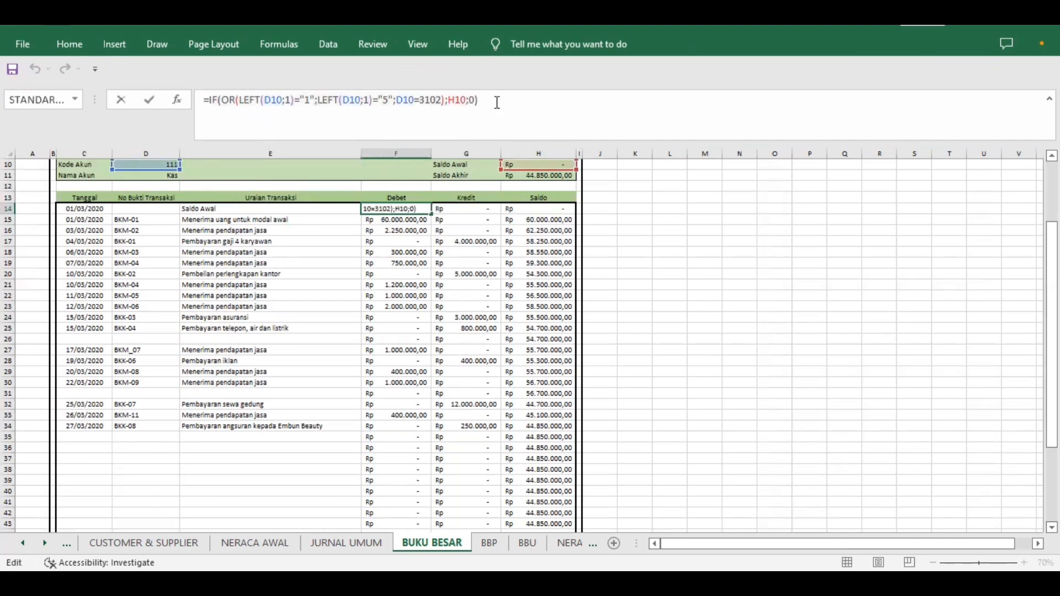
{"action": "left_click", "coordinate": [418, 208]}
{"action": "left_click", "coordinate": [412, 222]}
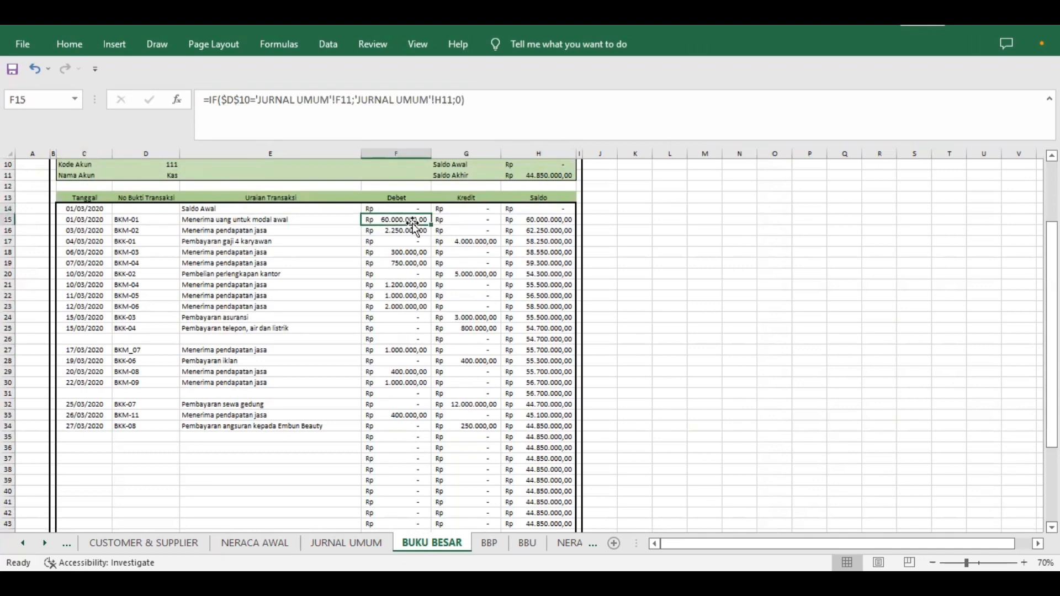
{"action": "left_click", "coordinate": [412, 208]}
- Examine the IF/OR formula in G14 that assigns the opening balance to Kredit according to the account code
{"action": "left_click", "coordinate": [485, 214]}
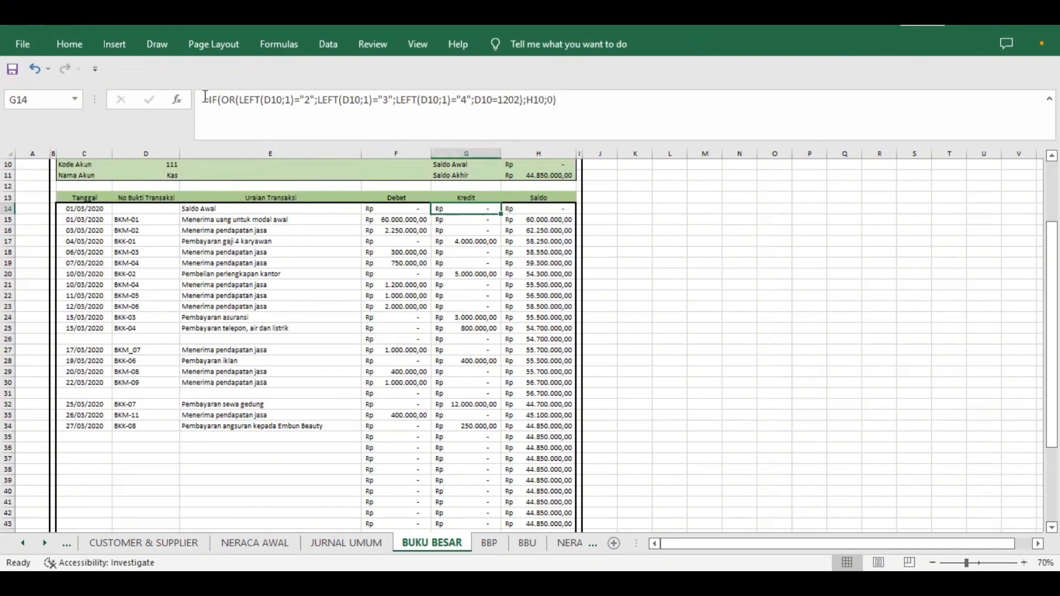
{"action": "left_click_drag", "start_coordinate": [203, 100], "coordinate": [567, 101]}
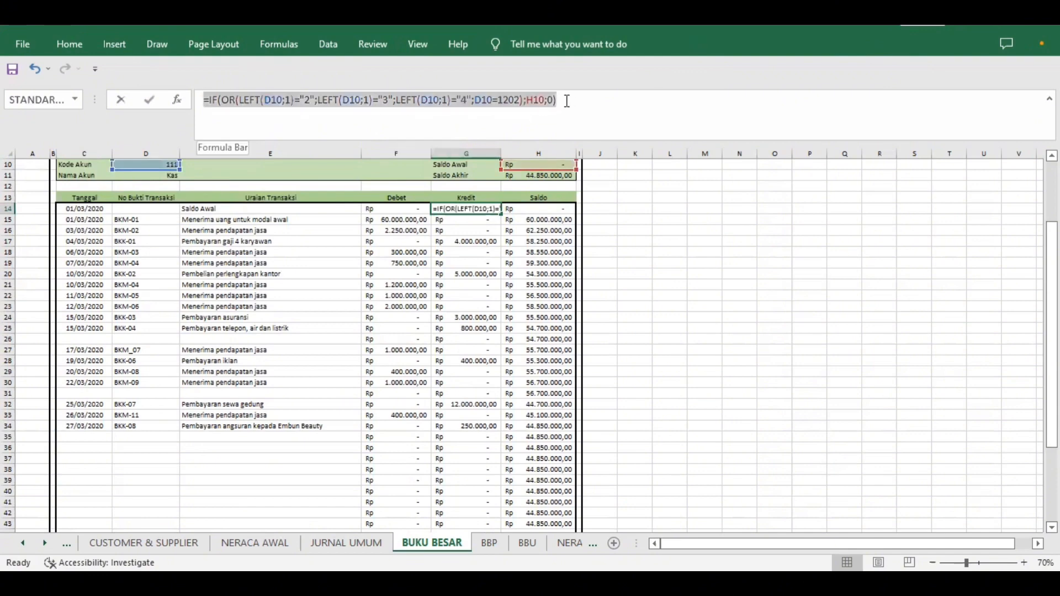
{"action": "key", "text": "Return"}
{"action": "double_click", "coordinate": [480, 209]}
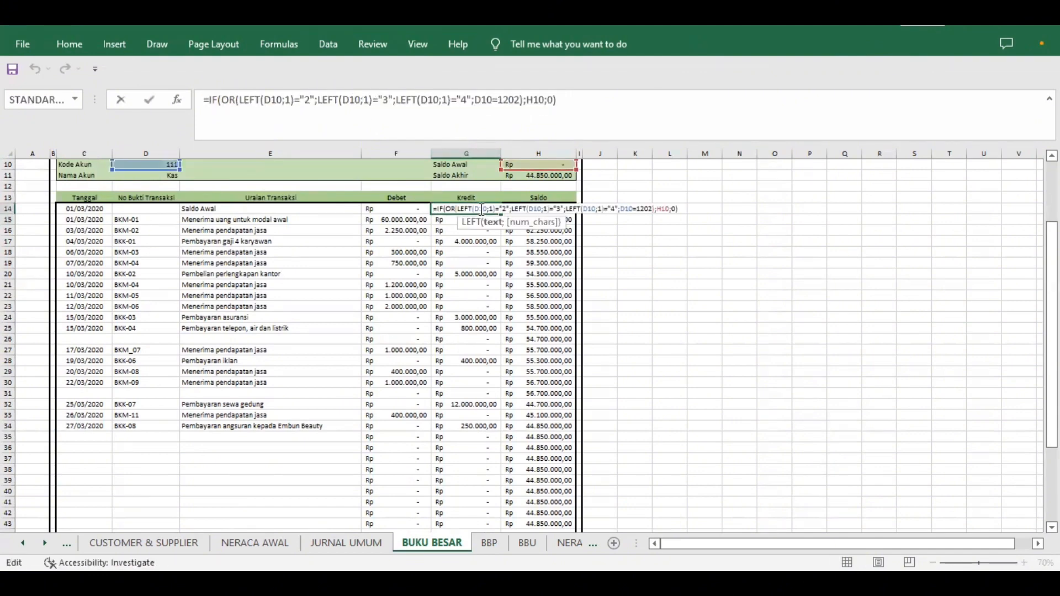
- Inspect the formula in H14 that carries the opening balance into the Saldo column
{"action": "left_click", "coordinate": [528, 210]}
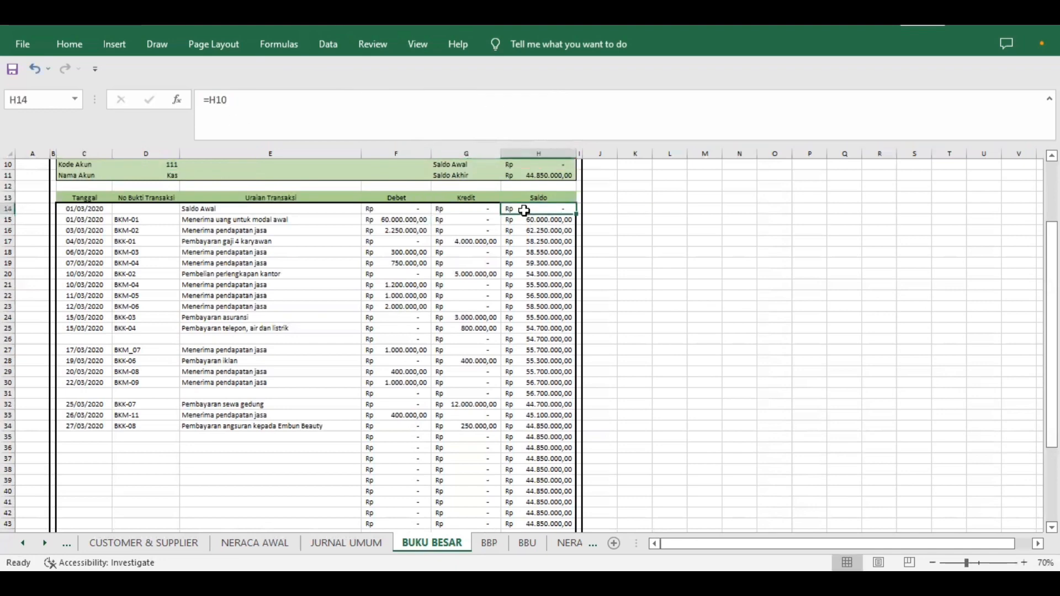
{"action": "double_click", "coordinate": [524, 210]}
{"action": "key", "text": "Return"}
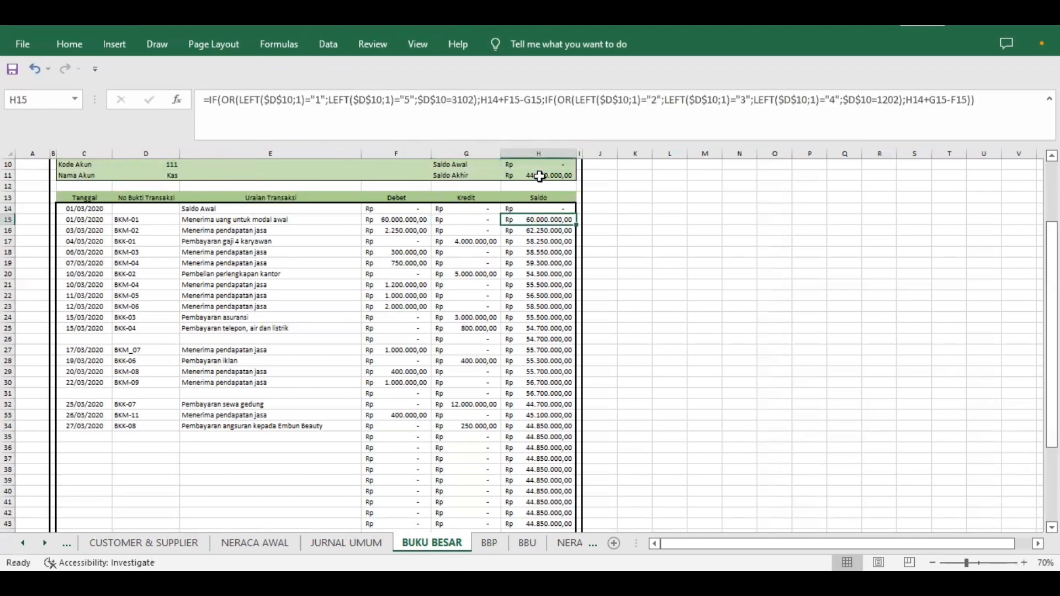
- Examine the IF formulas in C15 and D15 that retrieve the transaction date and document number from JURNAL UMUM
{"action": "left_click", "coordinate": [94, 220]}
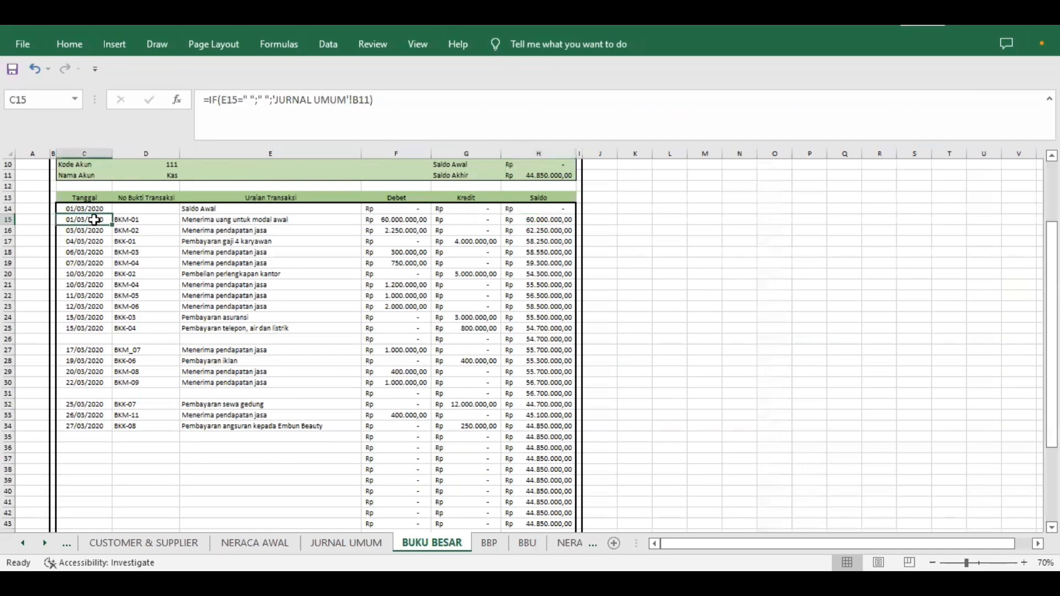
{"action": "left_click_drag", "start_coordinate": [203, 98], "coordinate": [381, 102]}
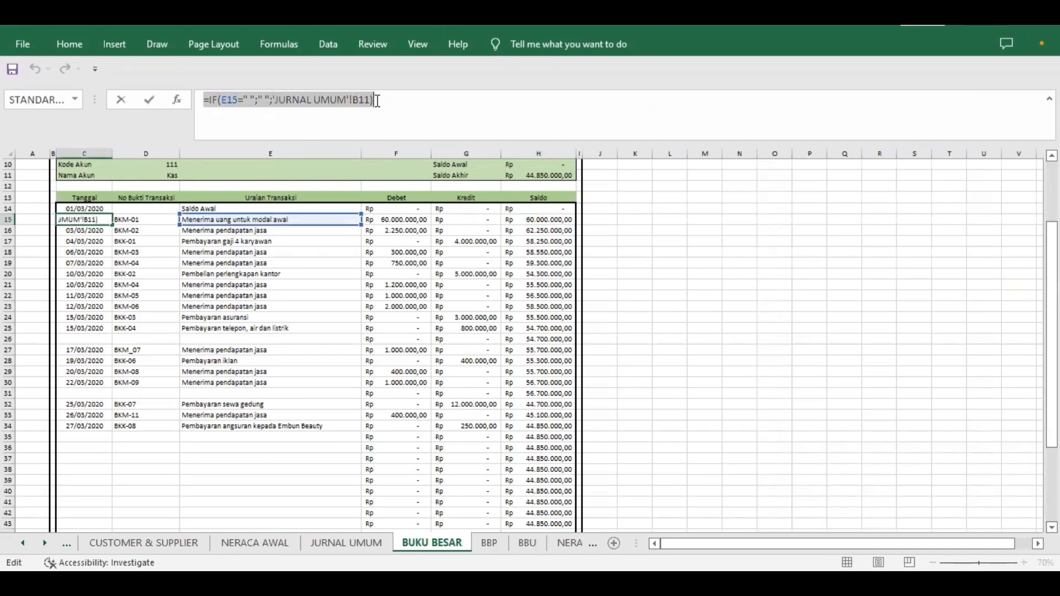
{"action": "key", "text": "Return"}
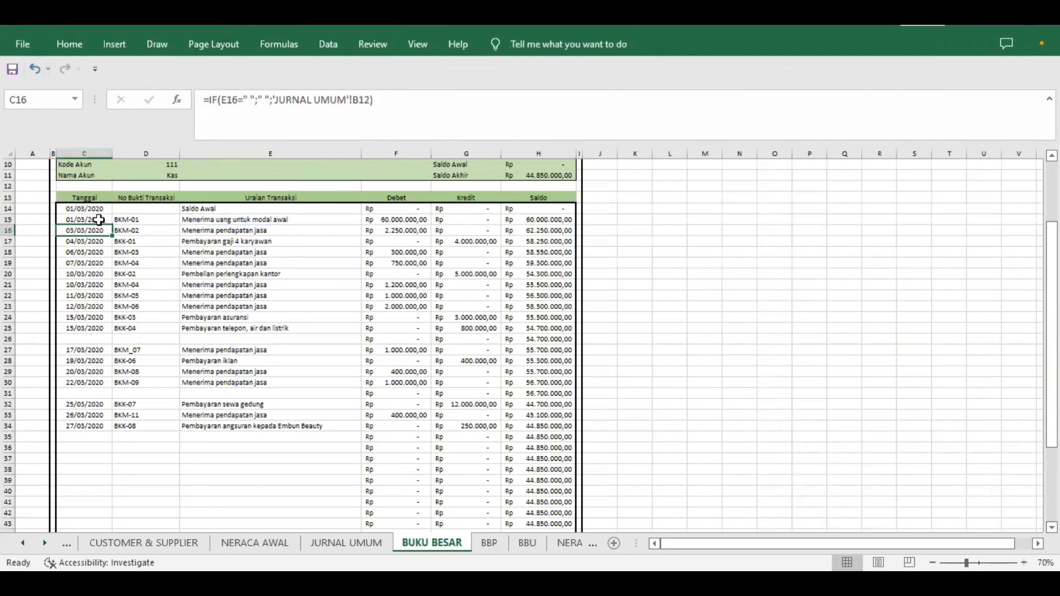
{"action": "left_click", "coordinate": [101, 220]}
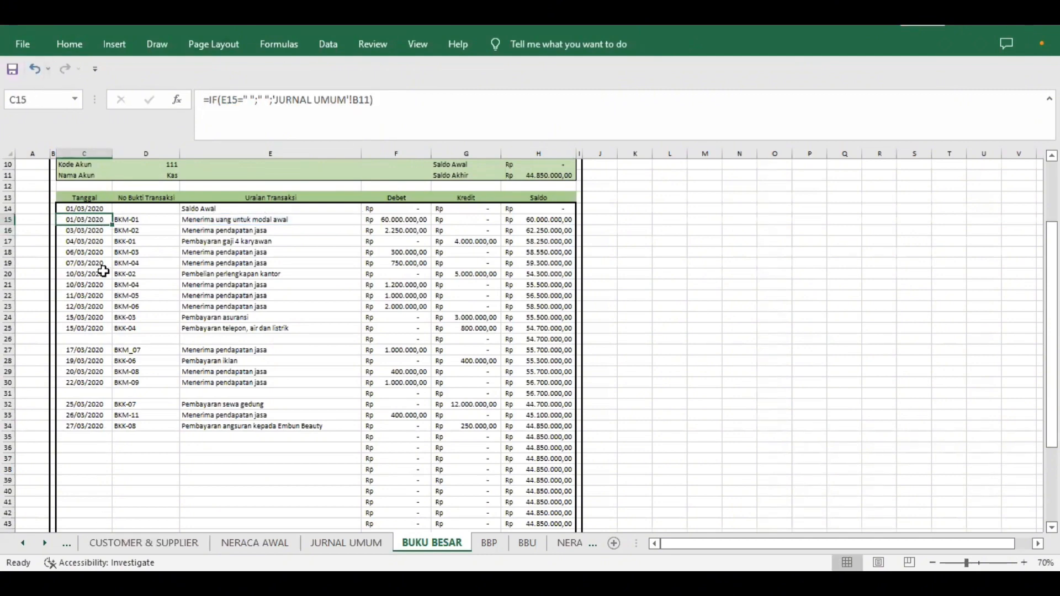
{"action": "left_click", "coordinate": [144, 220]}
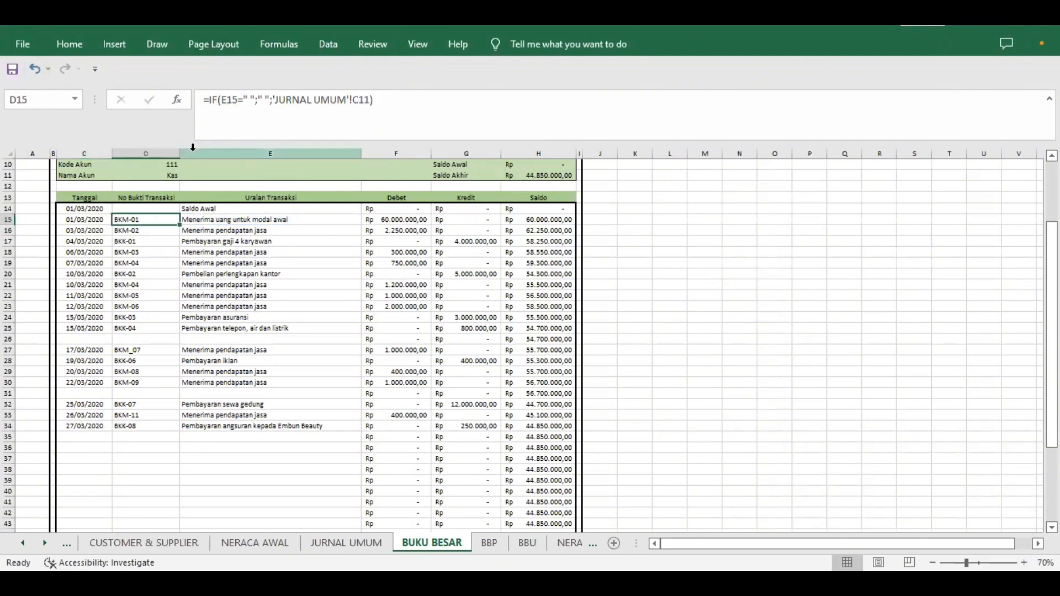
{"action": "left_click_drag", "start_coordinate": [205, 99], "coordinate": [395, 101]}
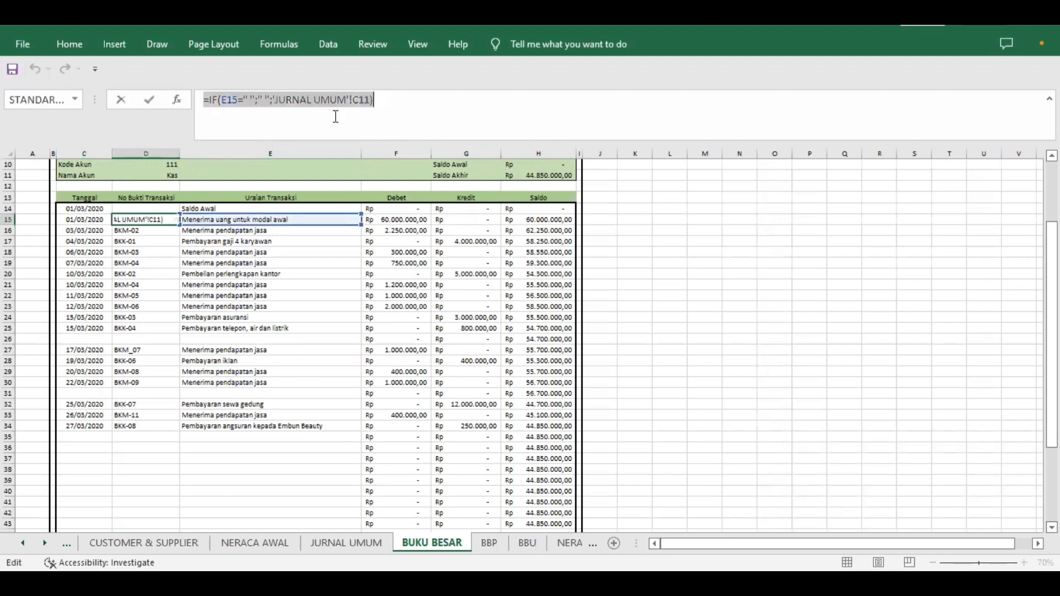
{"action": "key", "text": "Return"}
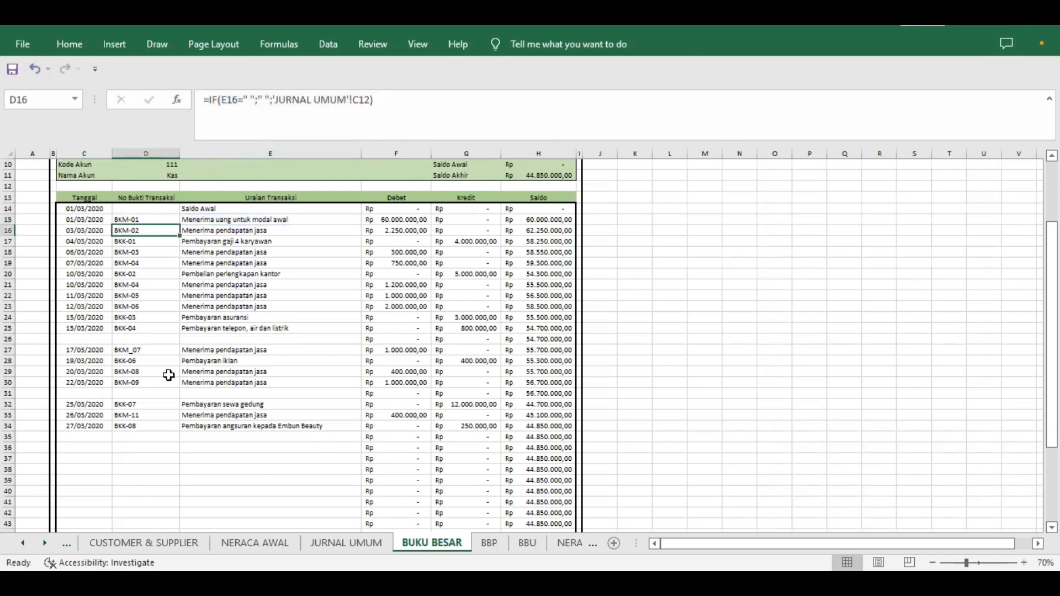
- Examine the IF formula in E15 that retrieves the transaction description from JURNAL UMUM when debit and credit differ
{"action": "left_click", "coordinate": [234, 223]}
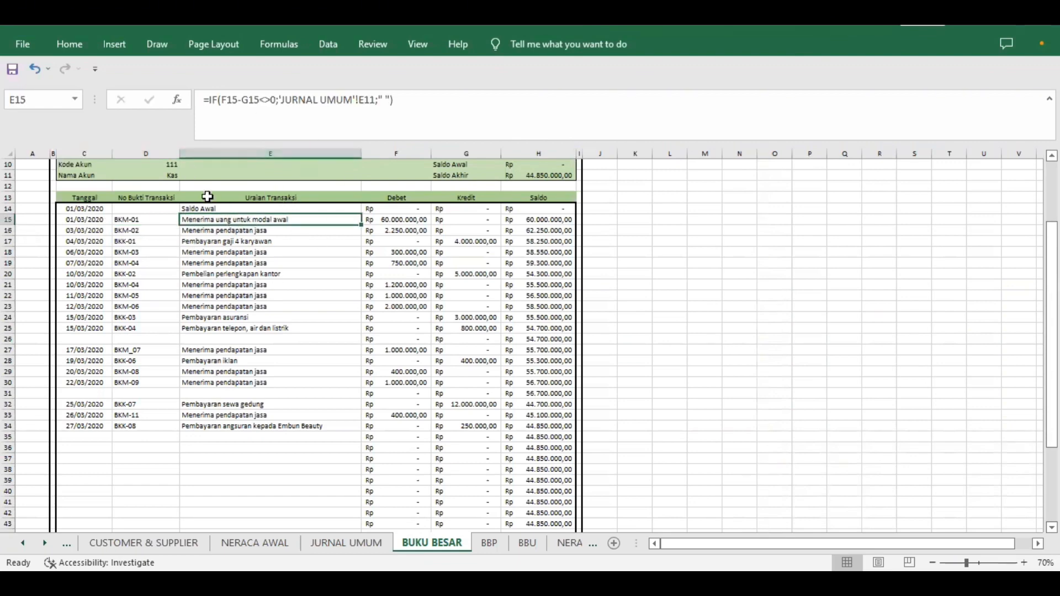
{"action": "double_click", "coordinate": [219, 221]}
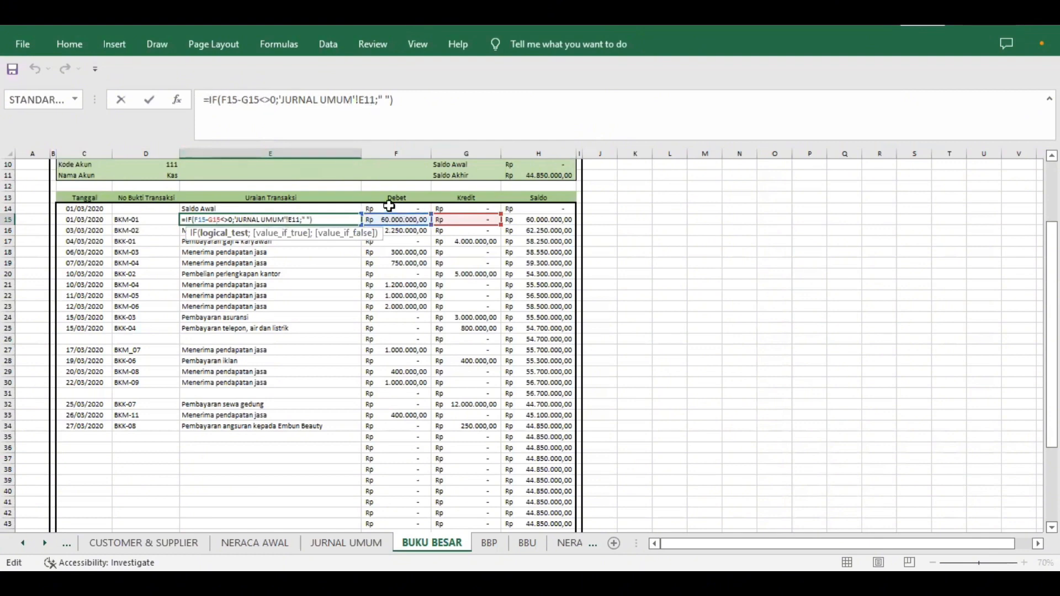
{"action": "key", "text": "Return"}
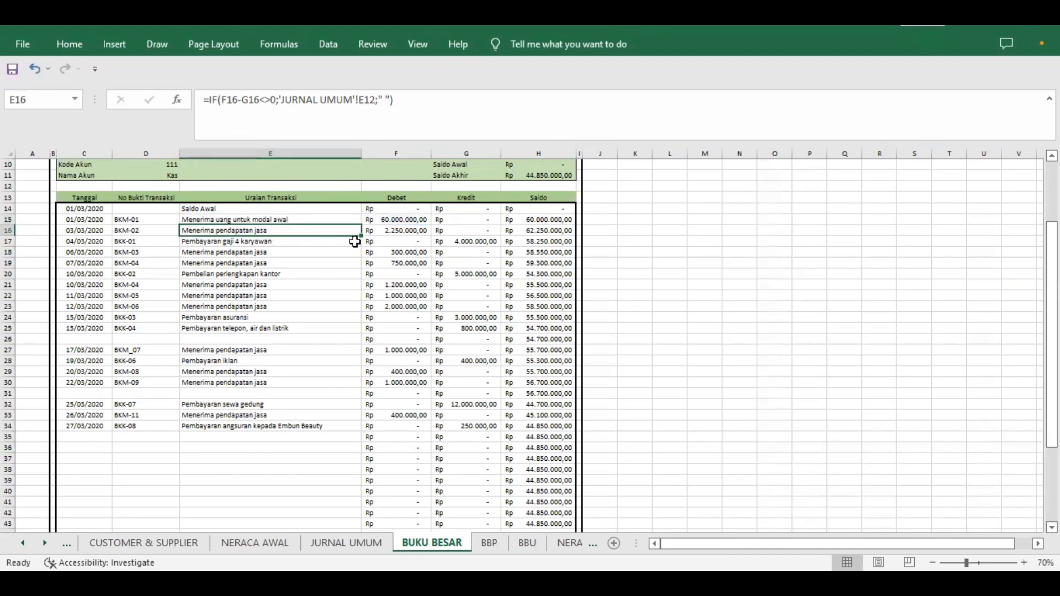
- Examine the IF formula in F15 that retrieves the debit amount from JURNAL UMUM for the selected account code
{"action": "left_click", "coordinate": [391, 219]}
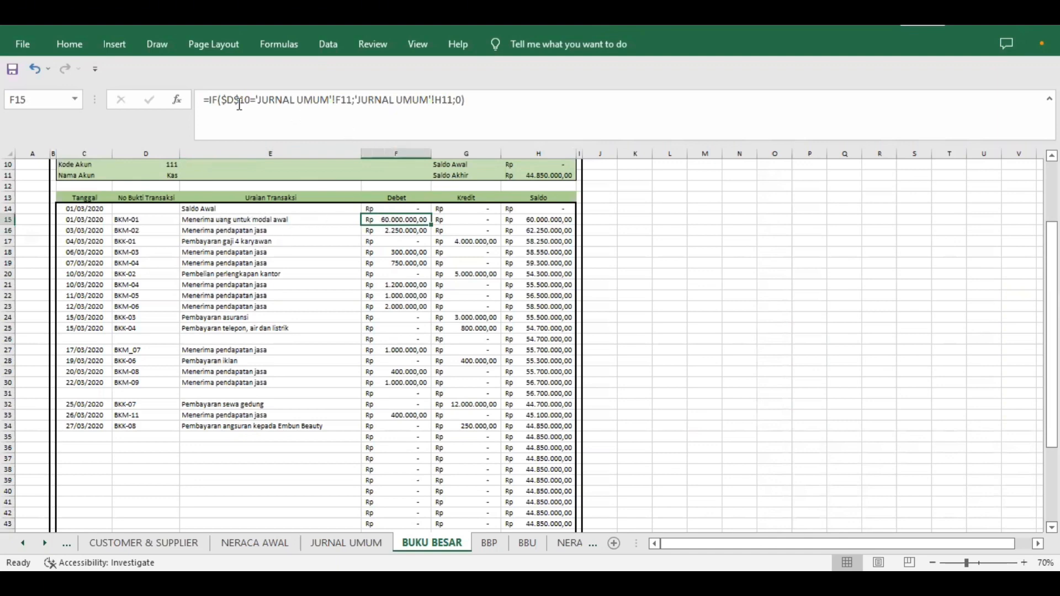
{"action": "mouse_move", "coordinate": [206, 100]}
{"action": "left_mouse_down"}
{"action": "mouse_move", "coordinate": [465, 101]}
{"action": "mouse_move", "coordinate": [210, 104]}
{"action": "left_mouse_up"}
{"action": "key", "text": "Return"}
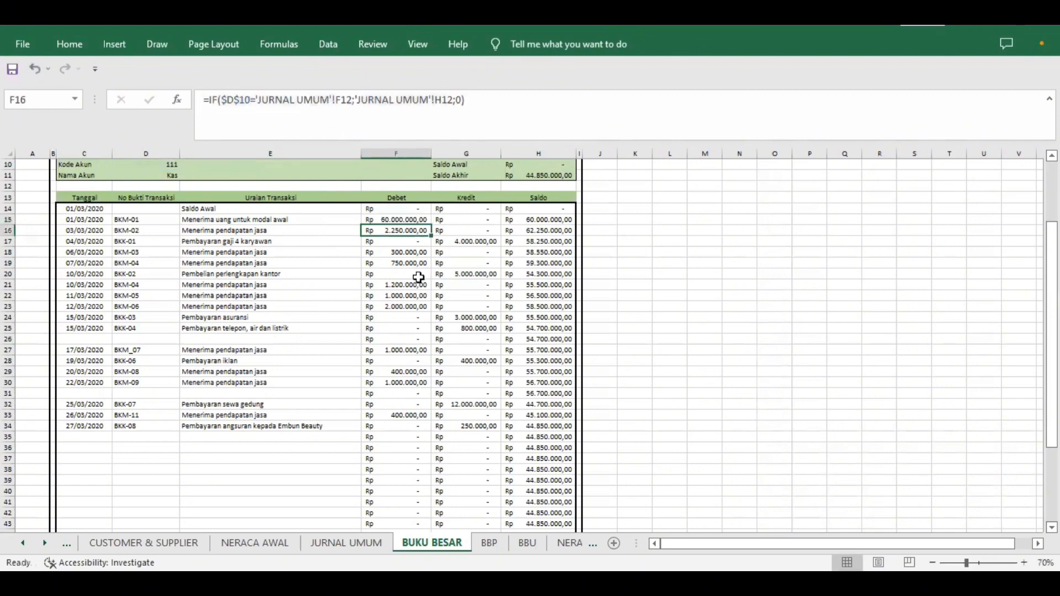
{"action": "left_click", "coordinate": [414, 222]}
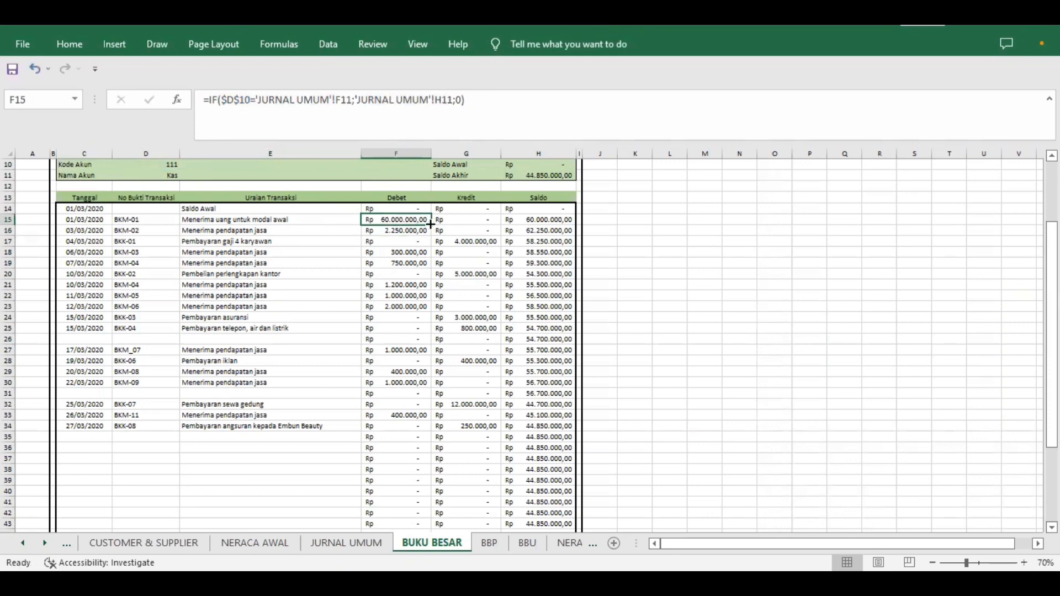
- Fill the debit formula in F15 down the Debet column through F42
{"action": "left_click_drag", "start_coordinate": [430, 225], "coordinate": [414, 501]}
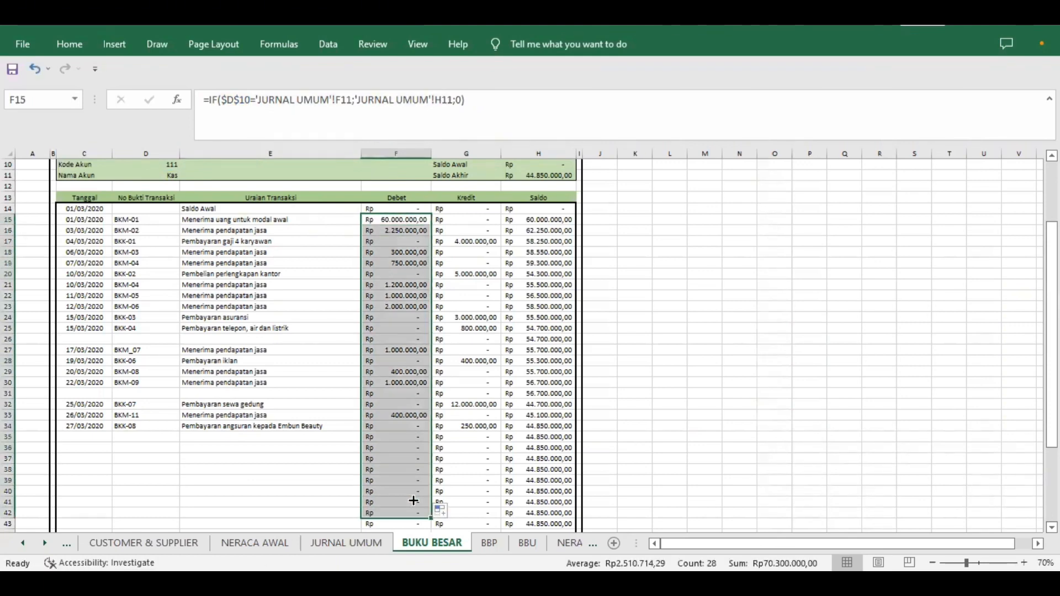
{"action": "key", "text": "Return"}
- Review the IF formula in G15 that retrieves the credit amount from JURNAL UMUM and fill it down through G36
{"action": "left_click", "coordinate": [466, 221]}
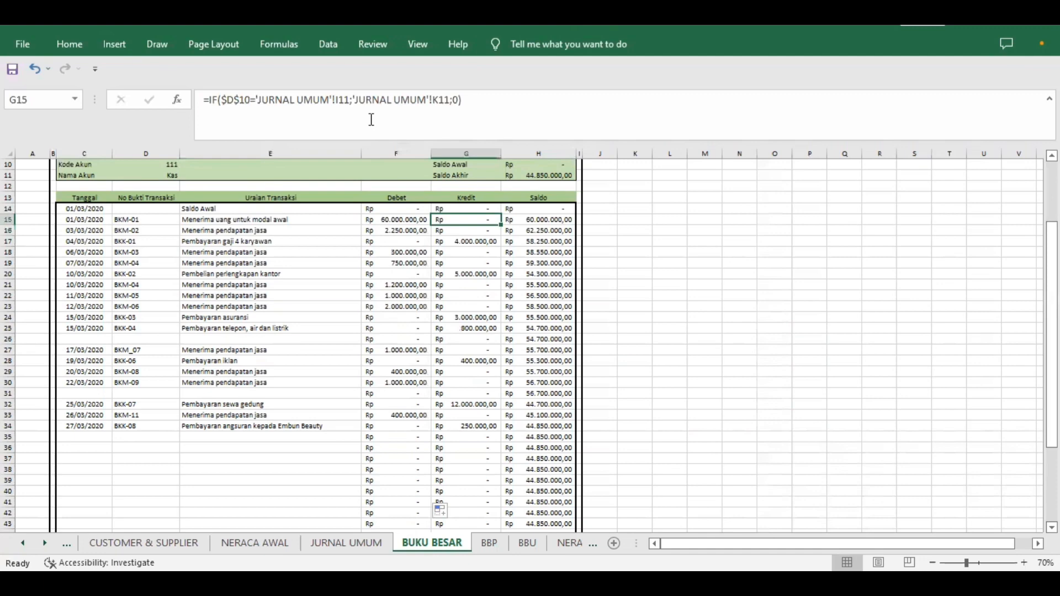
{"action": "left_click", "coordinate": [200, 101]}
{"action": "left_click_drag", "start_coordinate": [452, 85], "coordinate": [468, 101]}
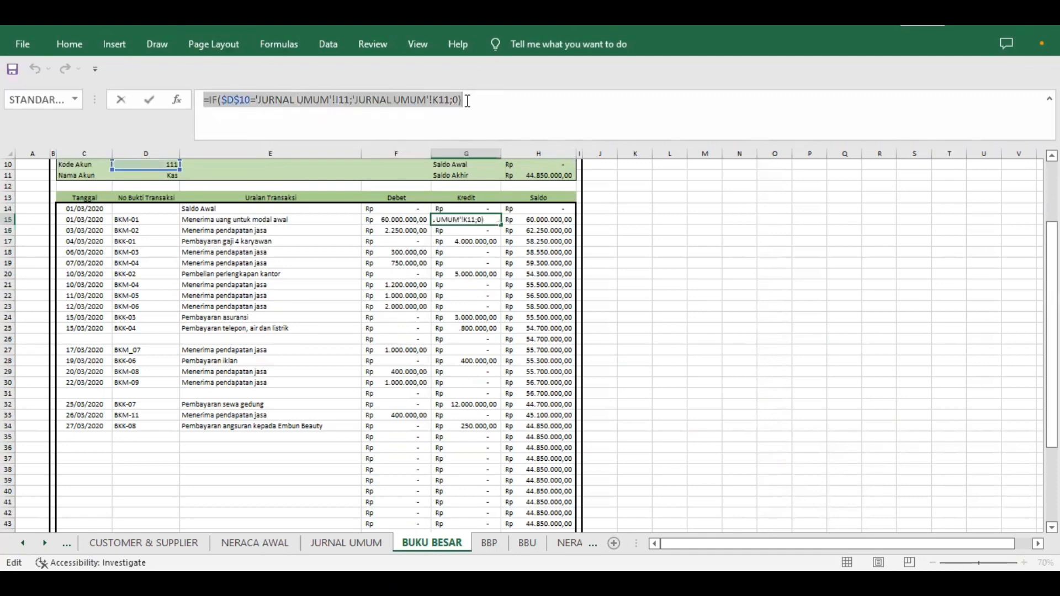
{"action": "key", "text": "Return"}
{"action": "left_click", "coordinate": [476, 219]}
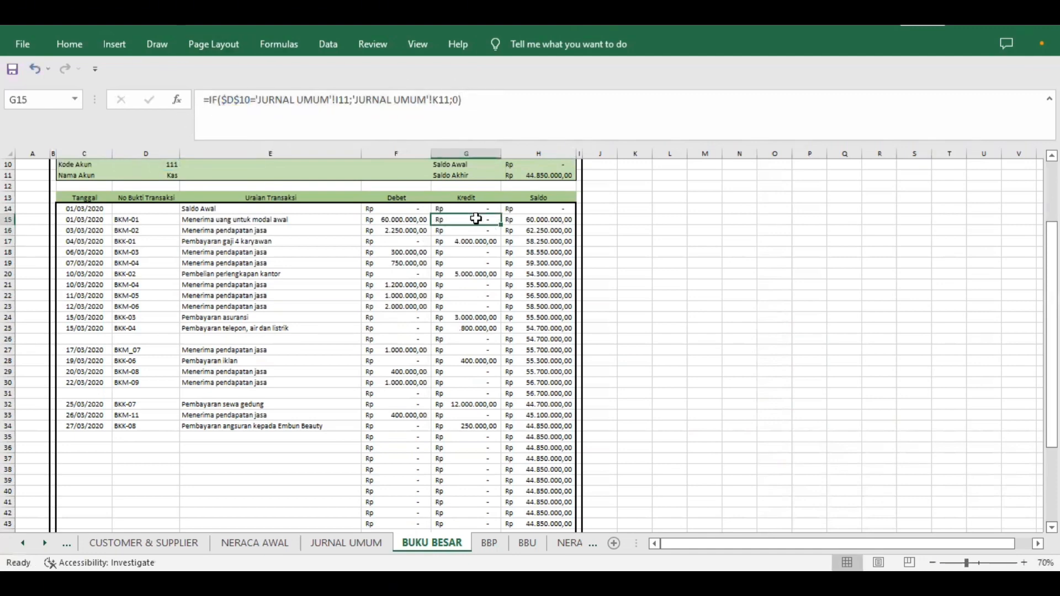
{"action": "left_click_drag", "start_coordinate": [499, 226], "coordinate": [472, 450]}
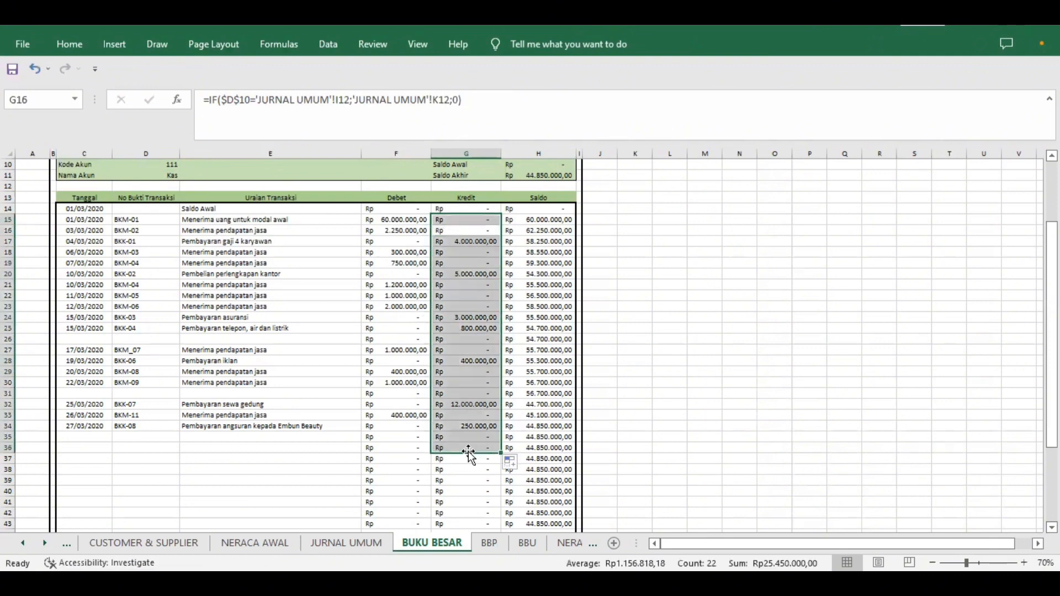
{"action": "left_click", "coordinate": [660, 284]}
- Examine the nested IF formula in H15 that calculates the running balance according to the first digit of the account code
{"action": "left_click", "coordinate": [533, 218]}
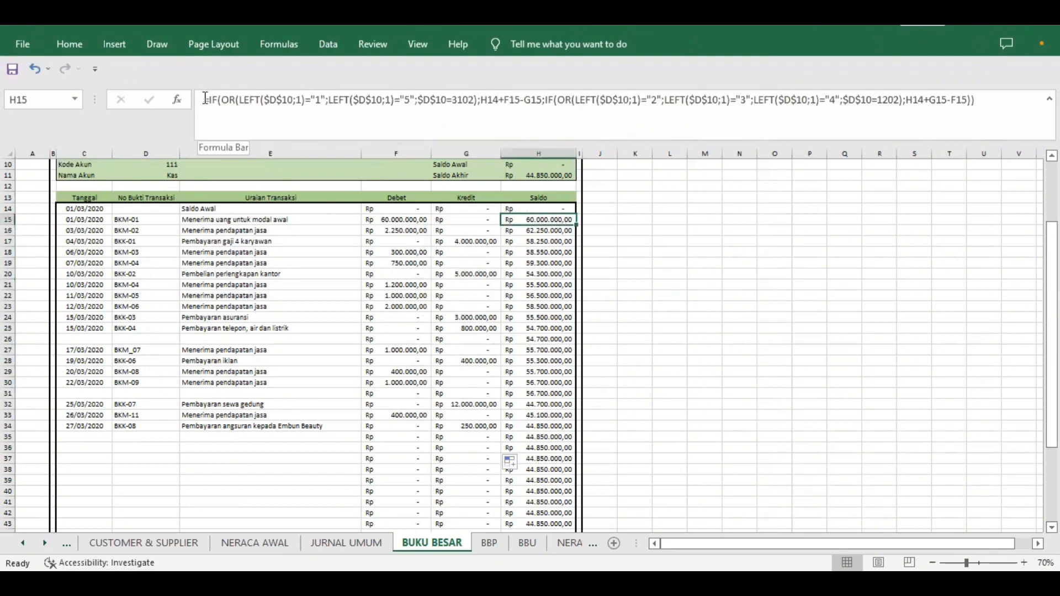
{"action": "left_click_drag", "start_coordinate": [204, 99], "coordinate": [668, 99]}
{"action": "left_click", "coordinate": [640, 123]}
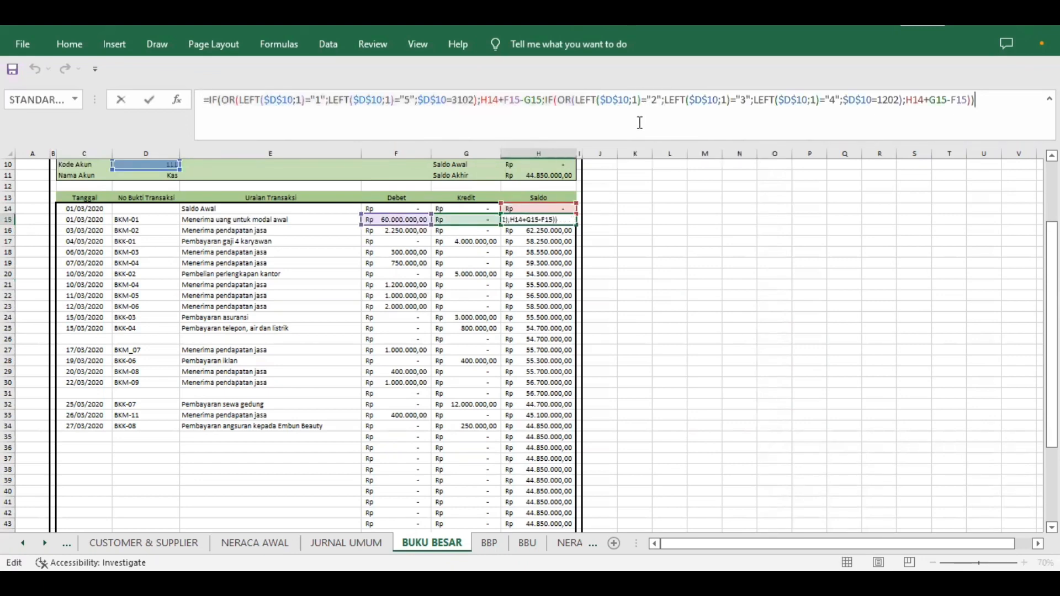
{"action": "key", "text": "Return"}
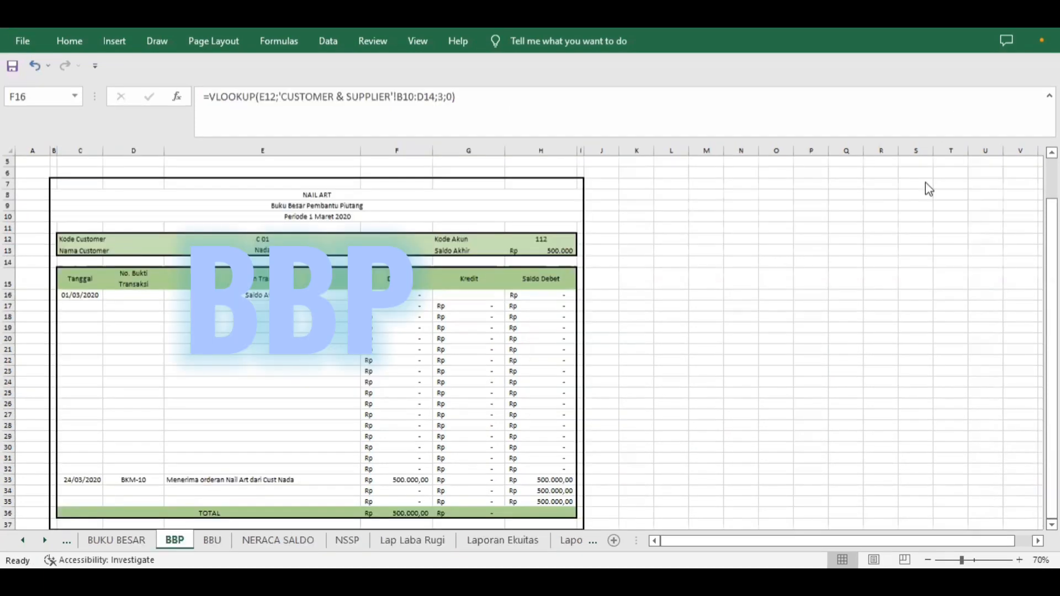
- Review the title rows of the BBP sheet, including the period formula in B10 that draws on MENU UTAMA
{"action": "scroll", "coordinate": [111, 135], "scroll_direction": "up", "scroll_amount": 2}
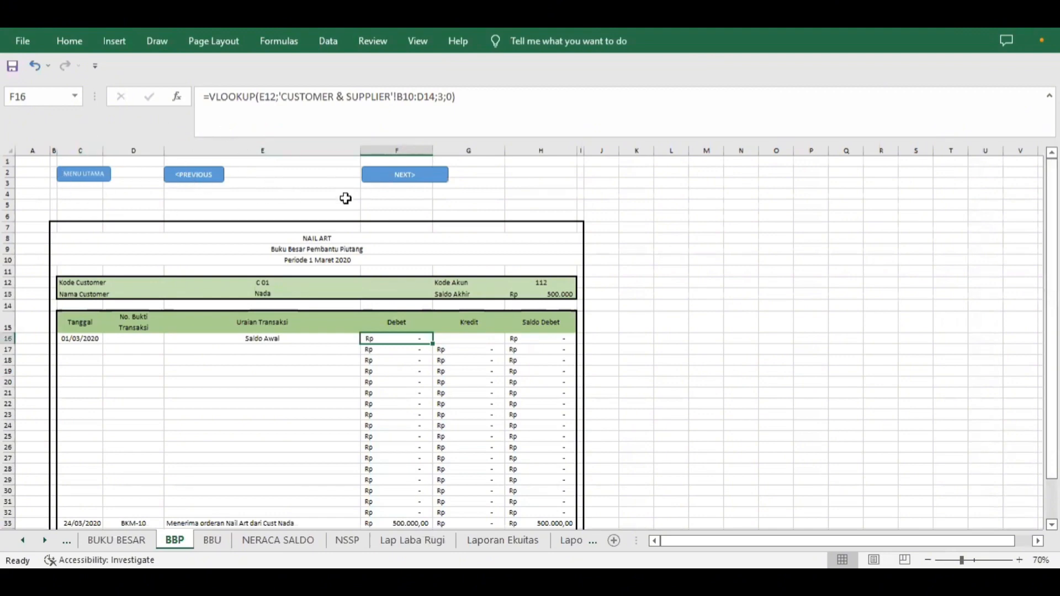
{"action": "left_click", "coordinate": [381, 239]}
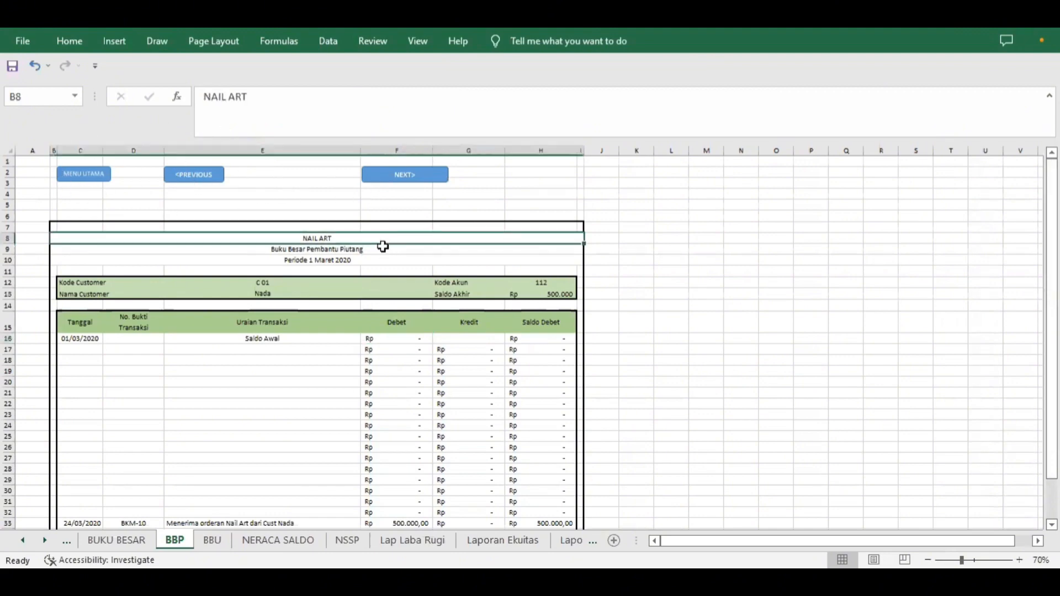
{"action": "left_click", "coordinate": [385, 248]}
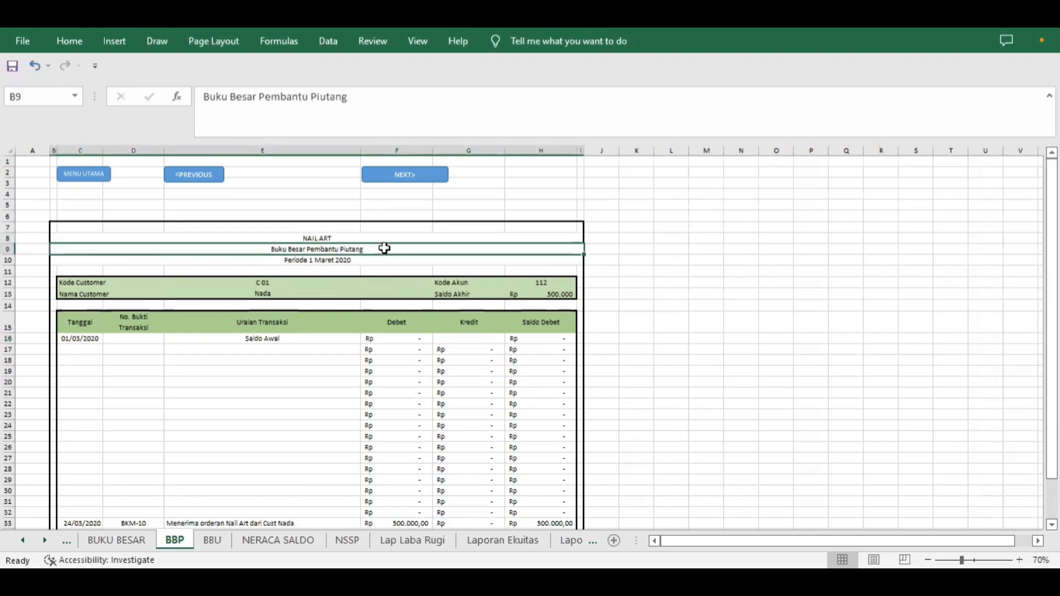
{"action": "left_click", "coordinate": [372, 261]}
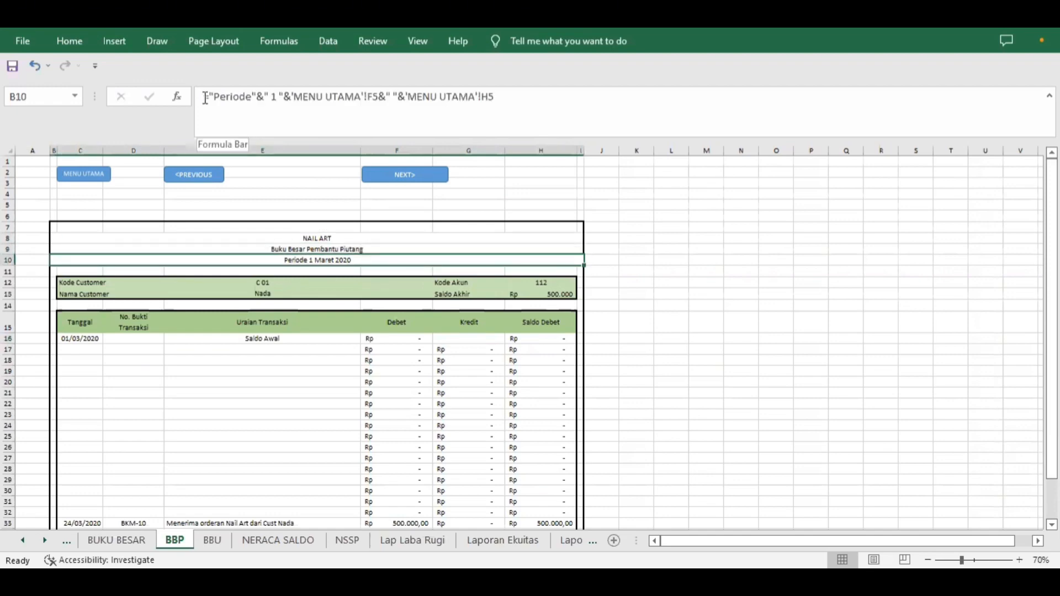
{"action": "left_click_drag", "start_coordinate": [204, 97], "coordinate": [494, 98]}
{"action": "key", "text": "Return"}
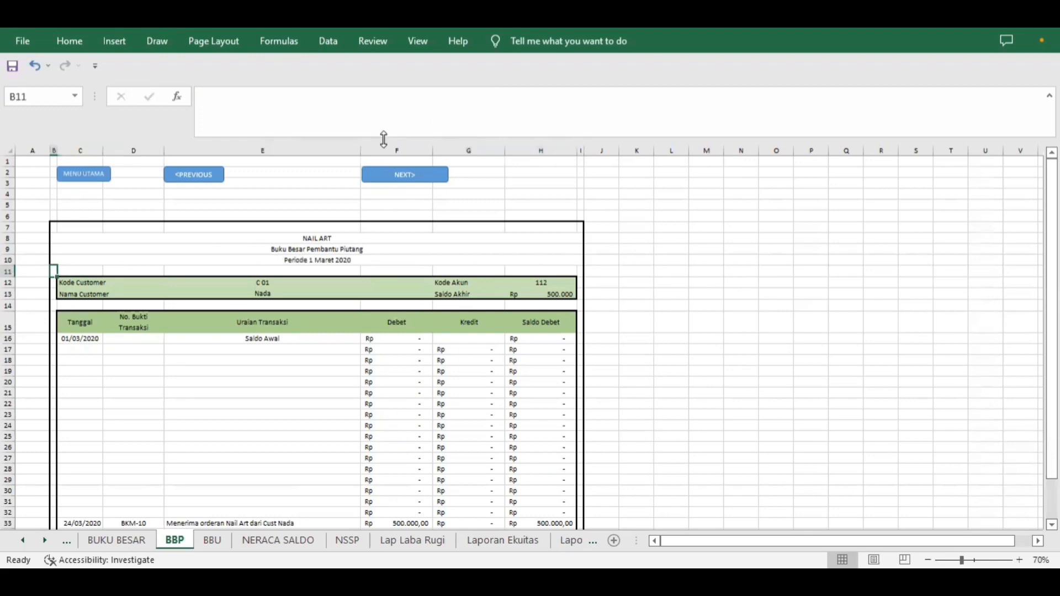
- Check the list validation of the Kode Customer cell E12 and choose the first customer code from its dropdown
{"action": "left_click", "coordinate": [105, 281]}
{"action": "left_click", "coordinate": [90, 284]}
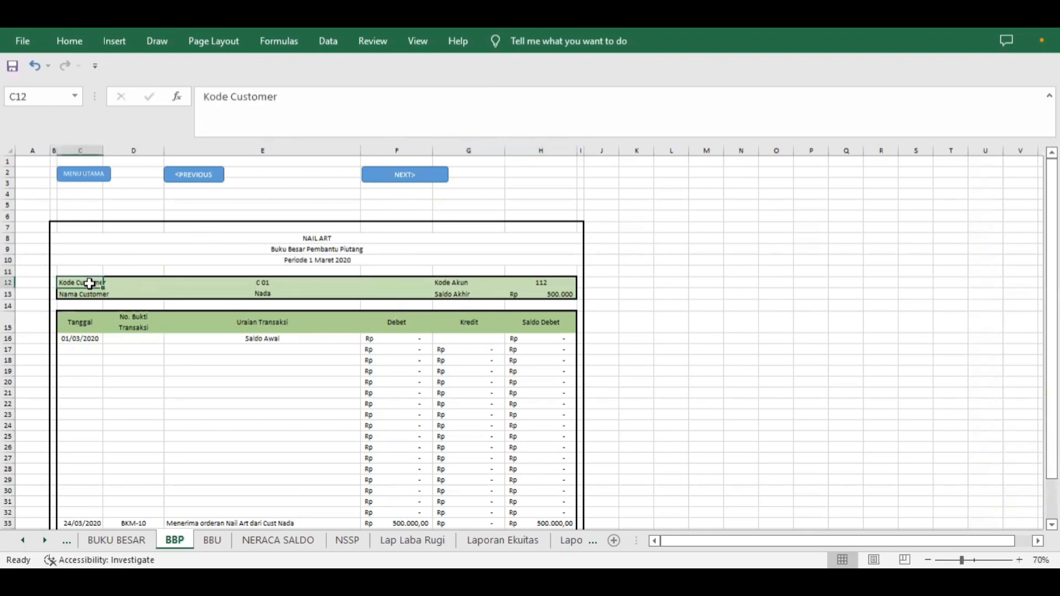
{"action": "left_click", "coordinate": [241, 284]}
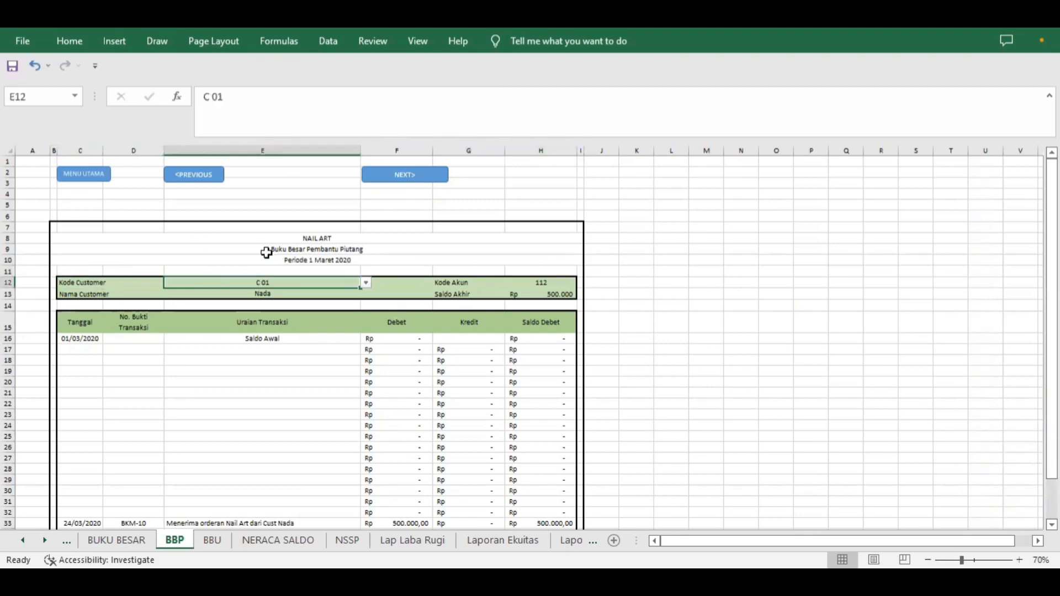
{"action": "left_click", "coordinate": [328, 49]}
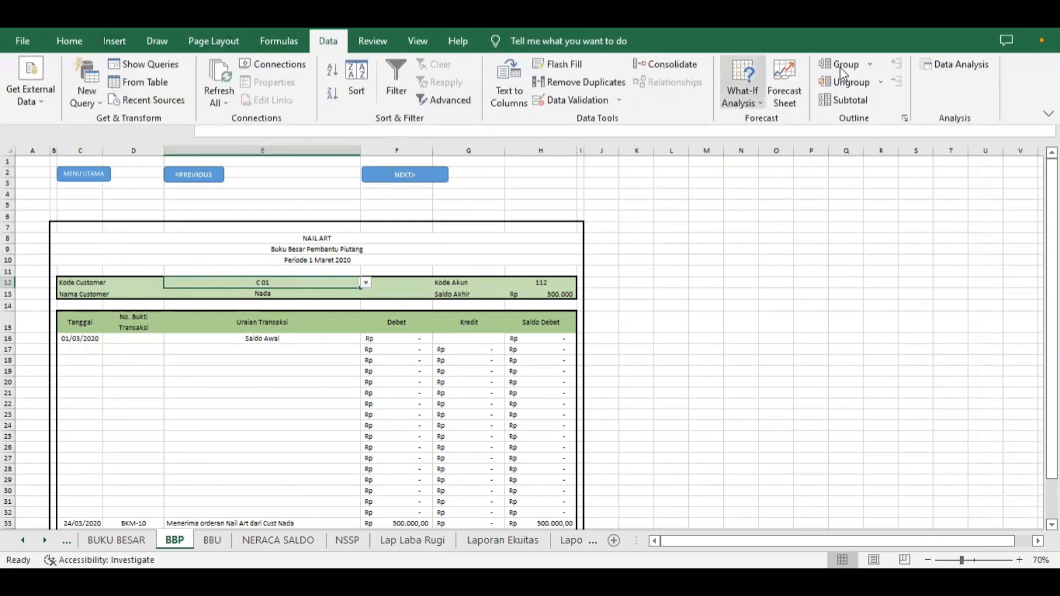
{"action": "left_click", "coordinate": [619, 99]}
{"action": "left_click", "coordinate": [628, 121]}
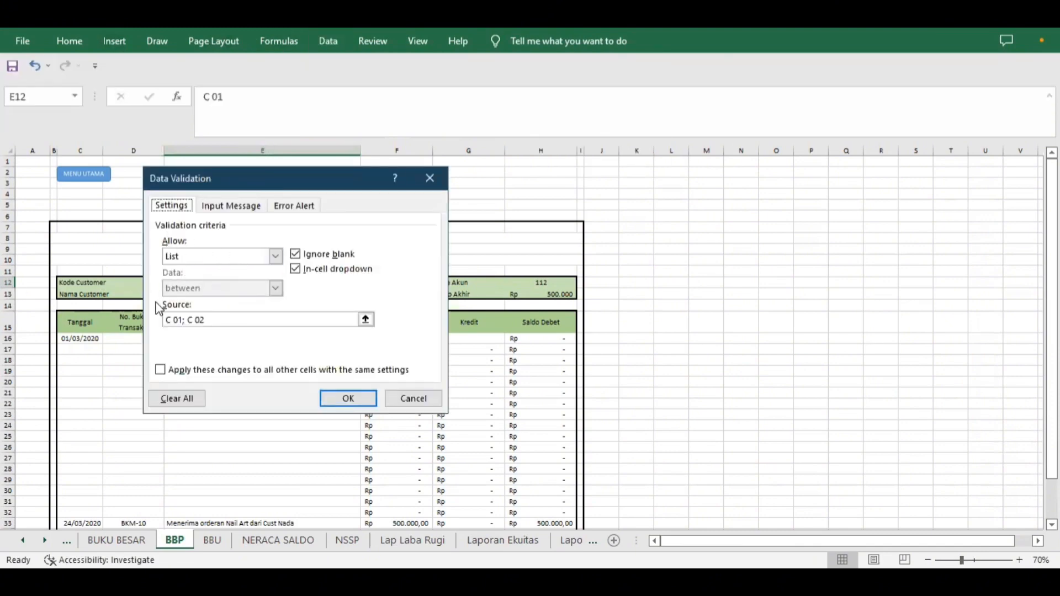
{"action": "left_click", "coordinate": [348, 398]}
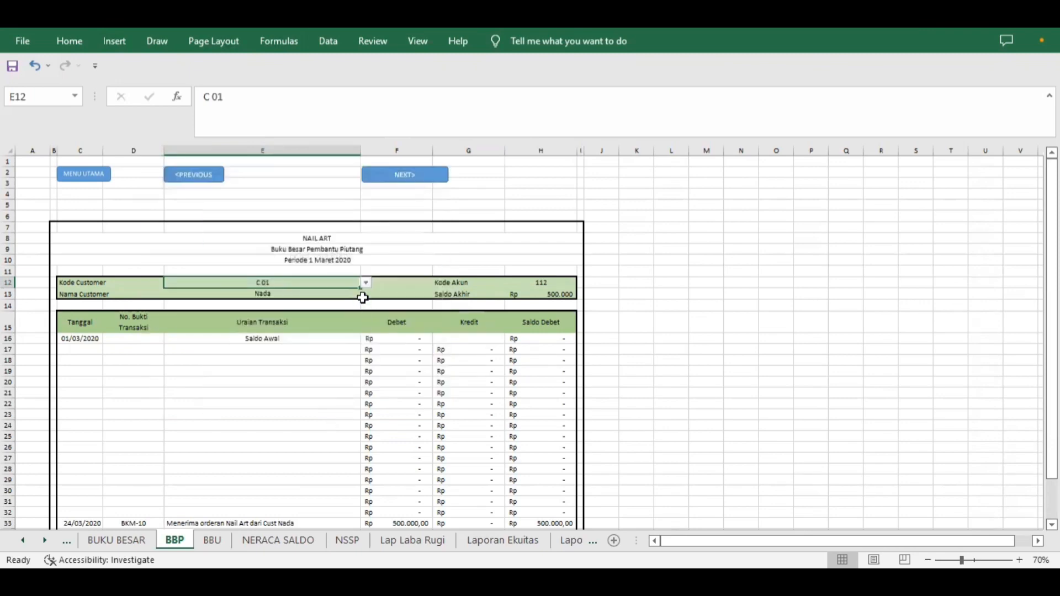
{"action": "left_click", "coordinate": [366, 282]}
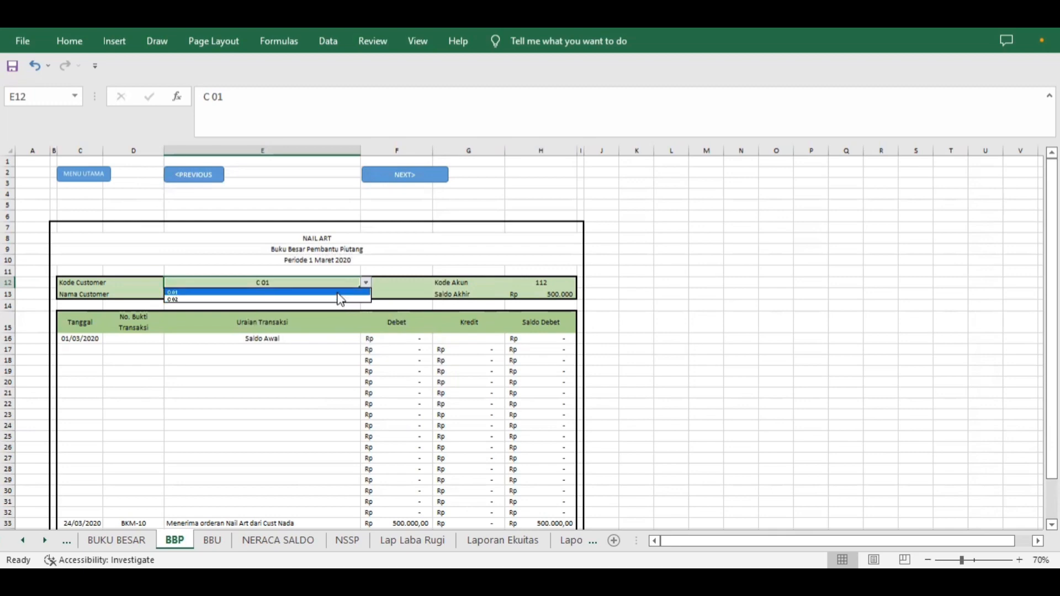
{"action": "left_click", "coordinate": [341, 292]}
- Examine the VLOOKUP formula in E13 that retrieves the customer name from CUSTOMER & SUPPLIER
{"action": "left_click", "coordinate": [111, 295]}
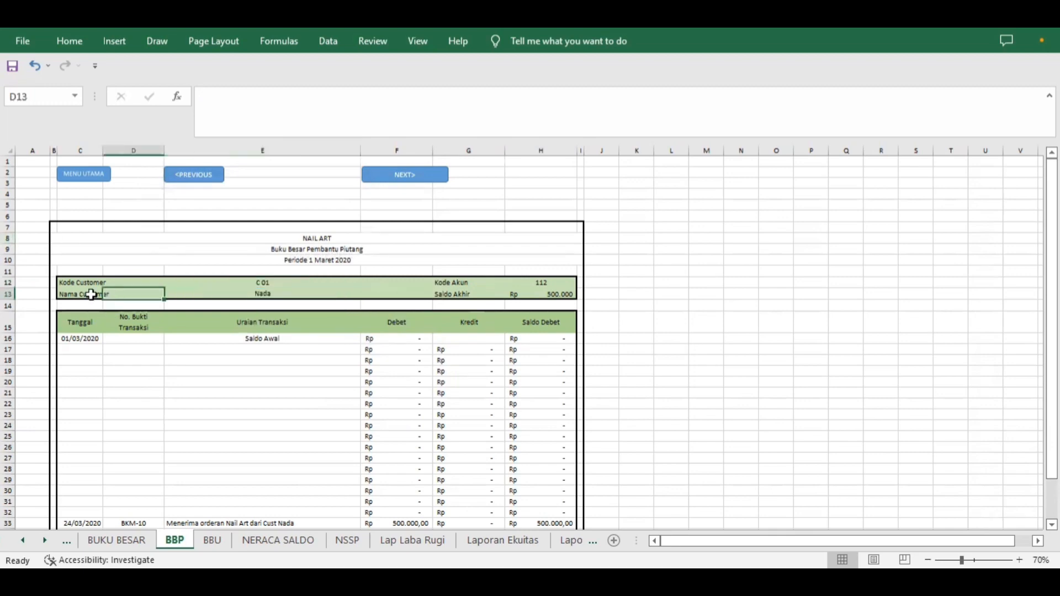
{"action": "left_click", "coordinate": [269, 297]}
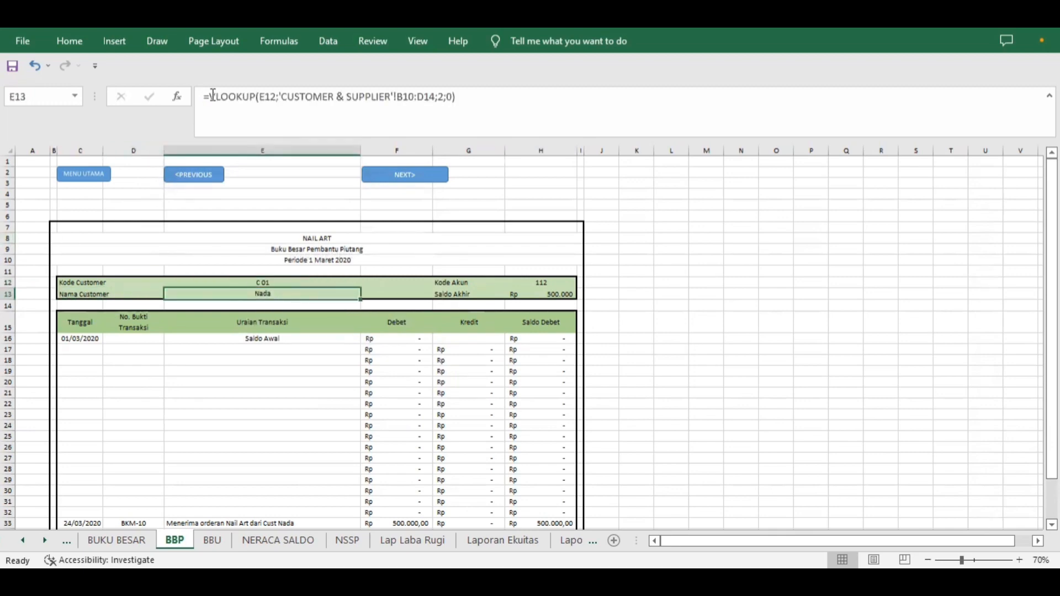
{"action": "left_click_drag", "start_coordinate": [205, 98], "coordinate": [472, 109]}
{"action": "key", "text": "Return"}
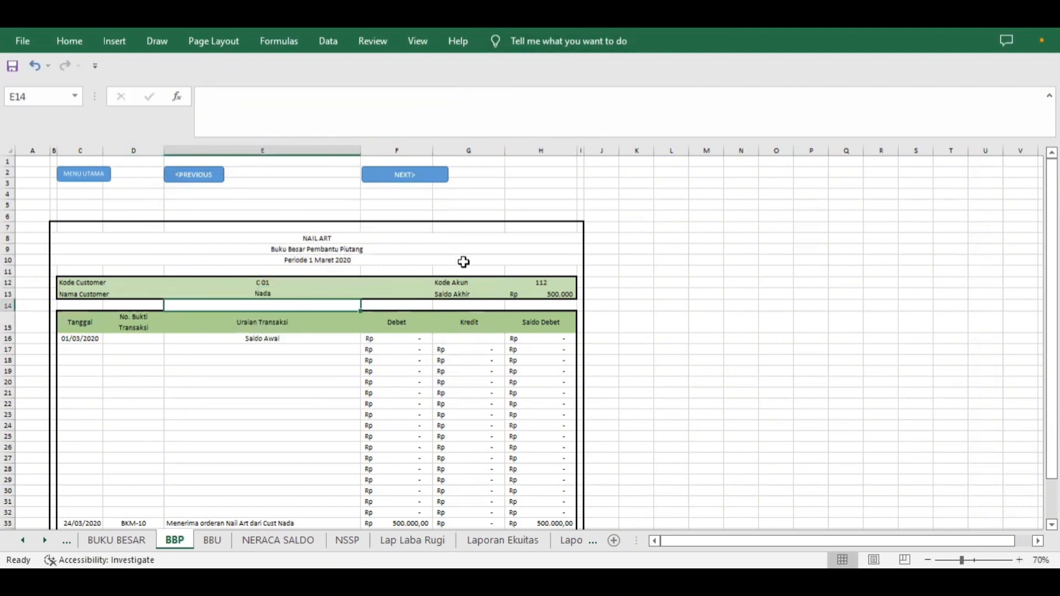
- Inspect the Kode Akun label and the Saldo Akhir formula in H13, and locate its source cell H35
{"action": "left_click", "coordinate": [462, 283]}
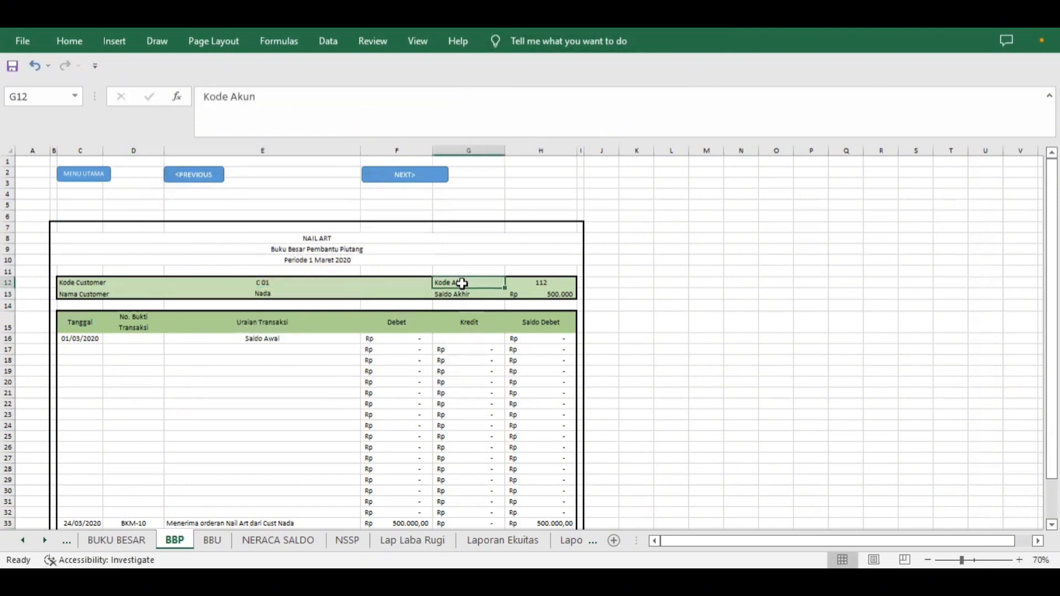
{"action": "left_click", "coordinate": [487, 296]}
{"action": "left_click", "coordinate": [548, 293]}
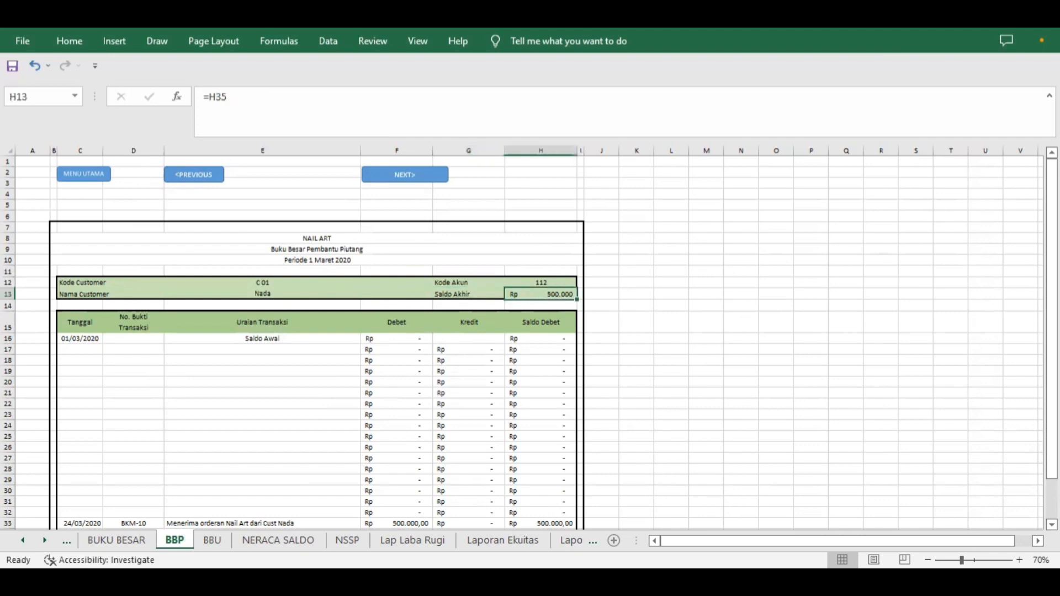
{"action": "left_click_drag", "start_coordinate": [1052, 320], "coordinate": [1052, 356]}
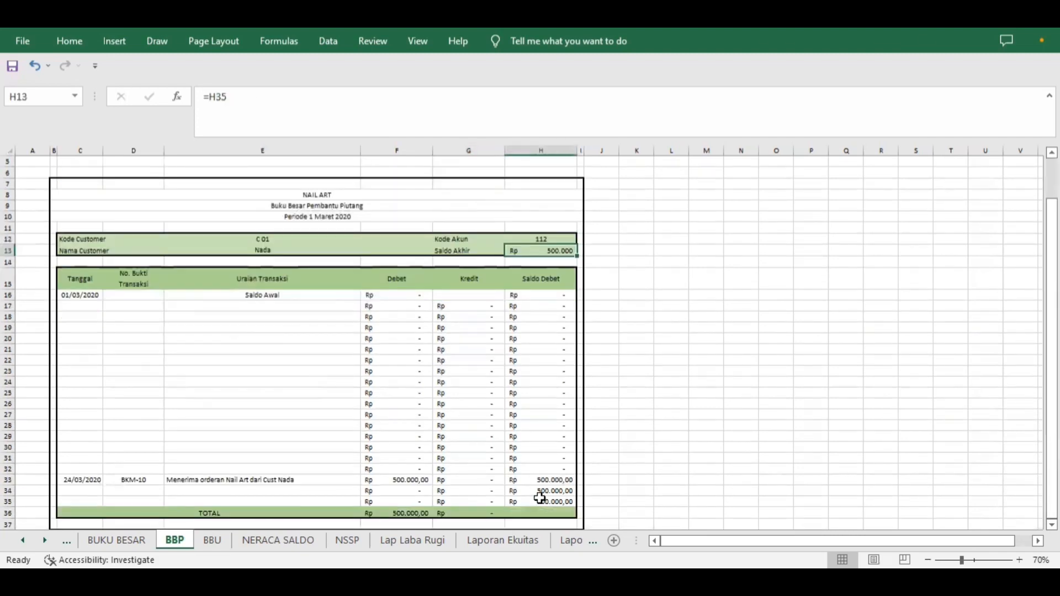
- Go through the receivables ledger's column headings in row 15, from Tanggal to Saldo Debet
{"action": "left_click", "coordinate": [74, 285]}
{"action": "left_click", "coordinate": [123, 286]}
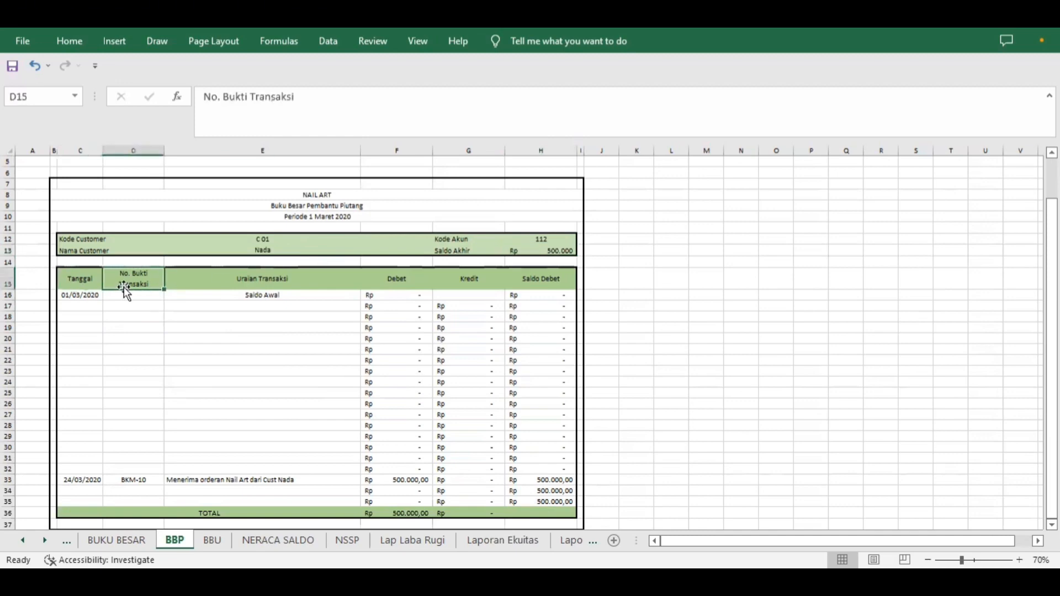
{"action": "left_click", "coordinate": [236, 275]}
{"action": "left_click", "coordinate": [417, 278]}
{"action": "left_click", "coordinate": [469, 278]}
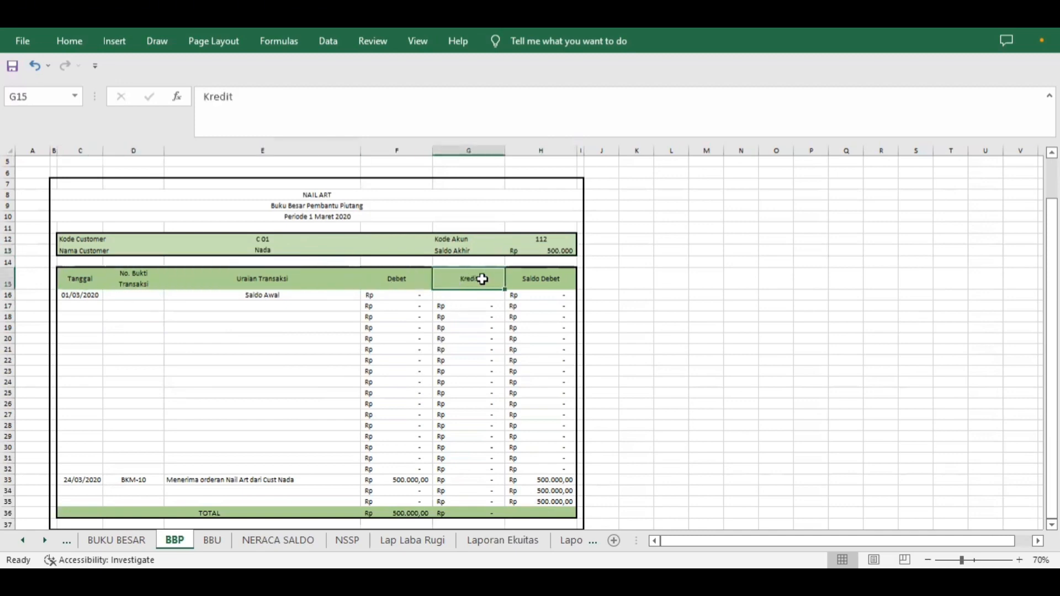
{"action": "left_click", "coordinate": [555, 280]}
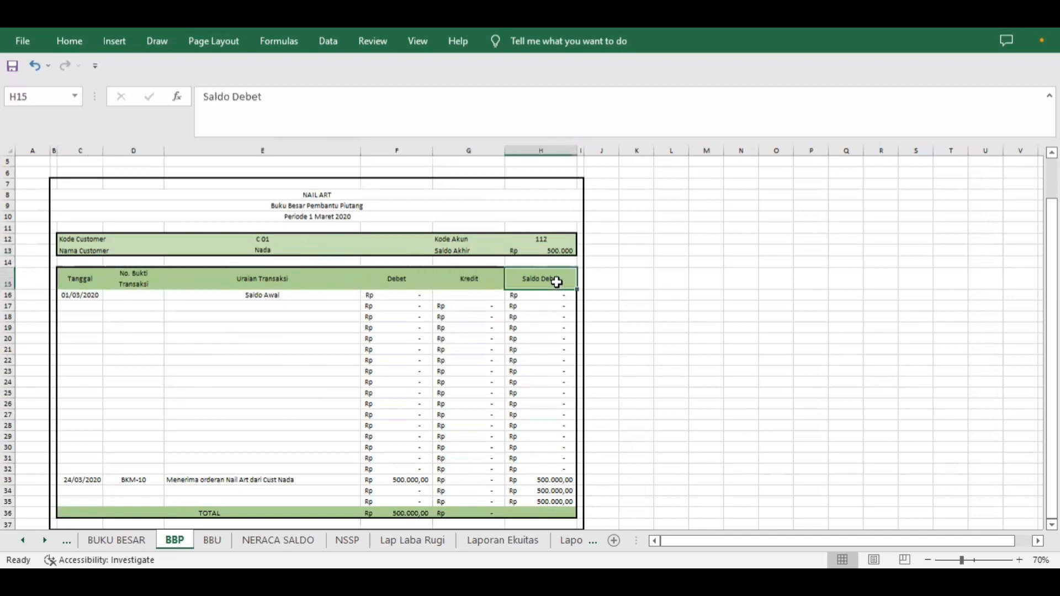
- Review the opening balance date in C16 and the VLOOKUP formula in F16 that retrieves the customer's opening balance
{"action": "left_click", "coordinate": [86, 295]}
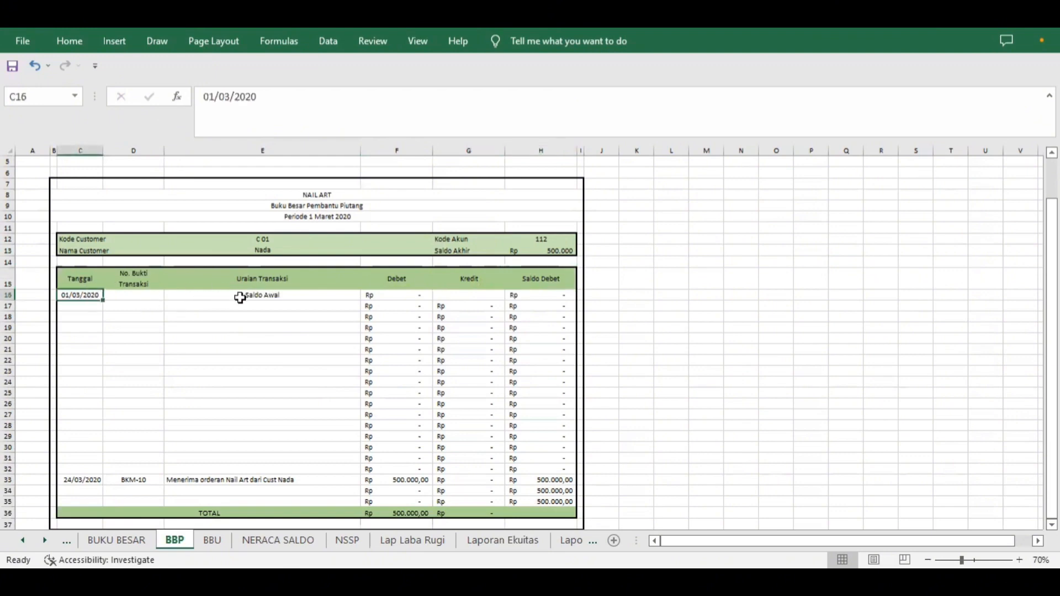
{"action": "left_click", "coordinate": [385, 296]}
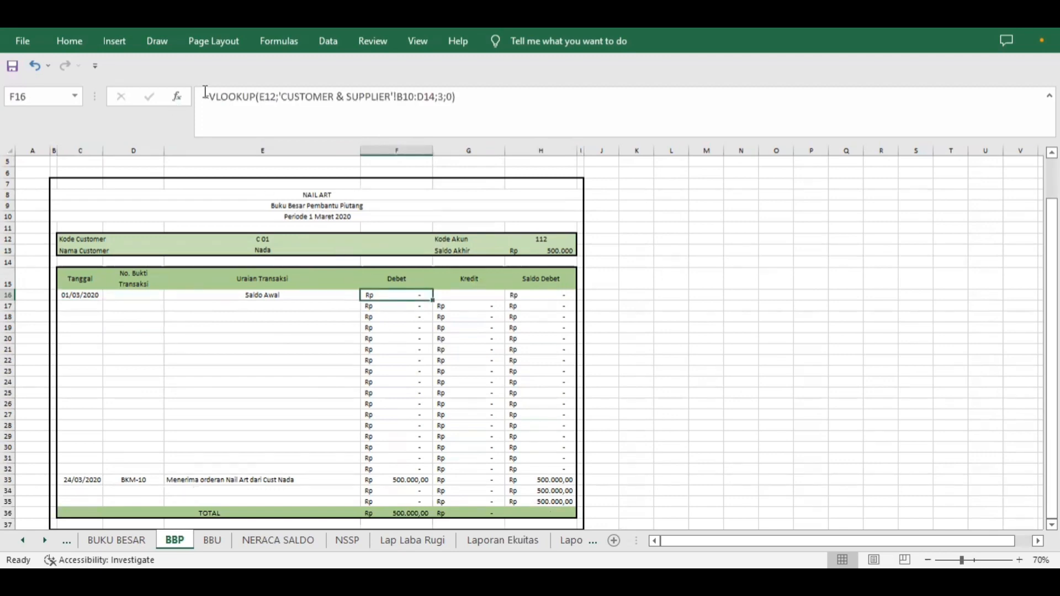
{"action": "left_click_drag", "start_coordinate": [204, 97], "coordinate": [525, 96]}
{"action": "key", "text": "Return"}
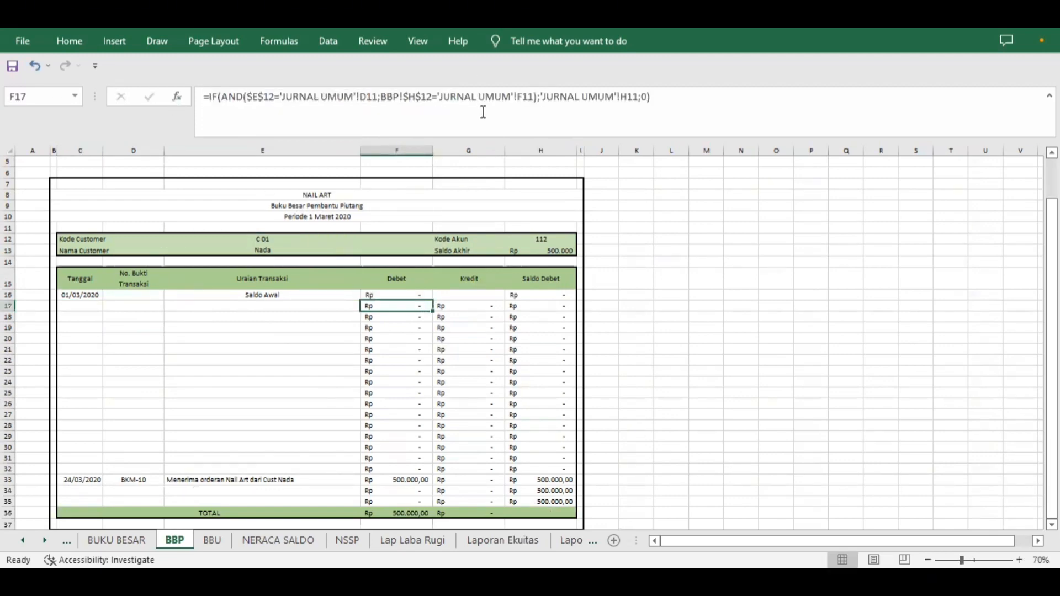
- Inspect the formula in H16 that carries the opening debit into the Saldo Debet column
{"action": "left_click", "coordinate": [532, 295]}
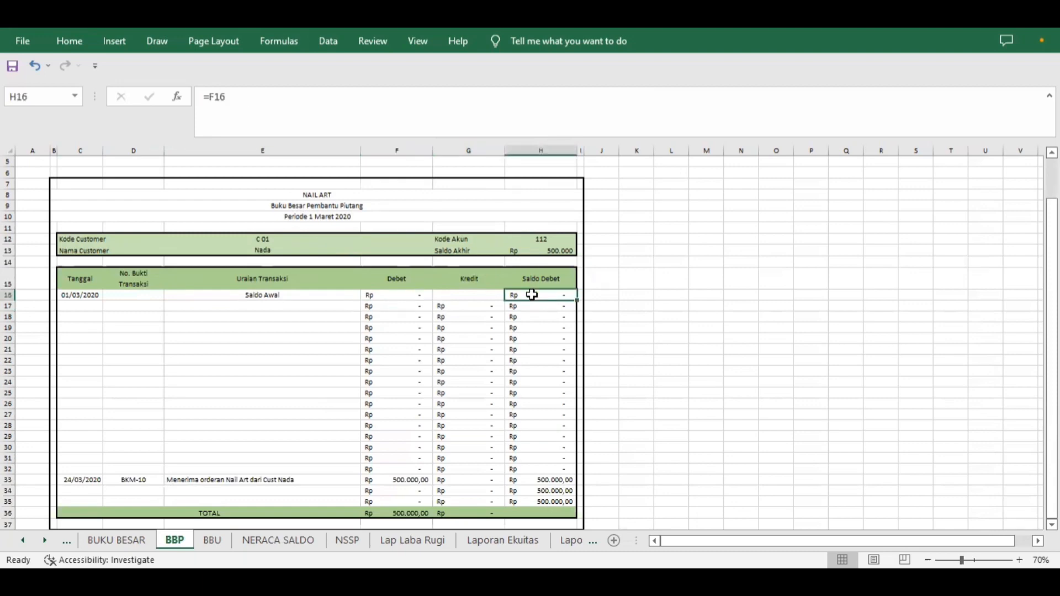
{"action": "double_click", "coordinate": [531, 296]}
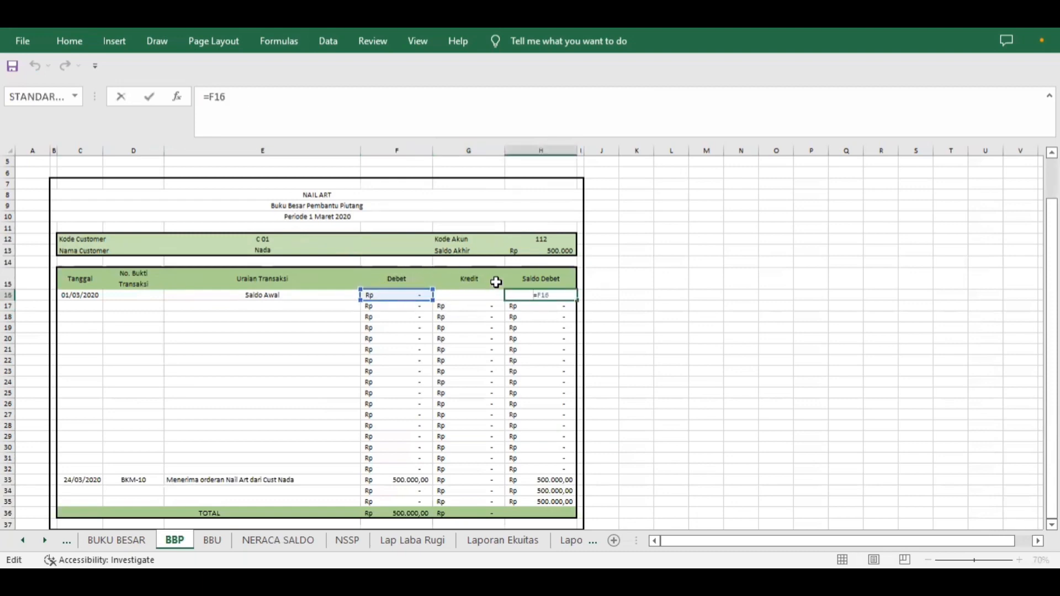
{"action": "key", "text": "Return"}
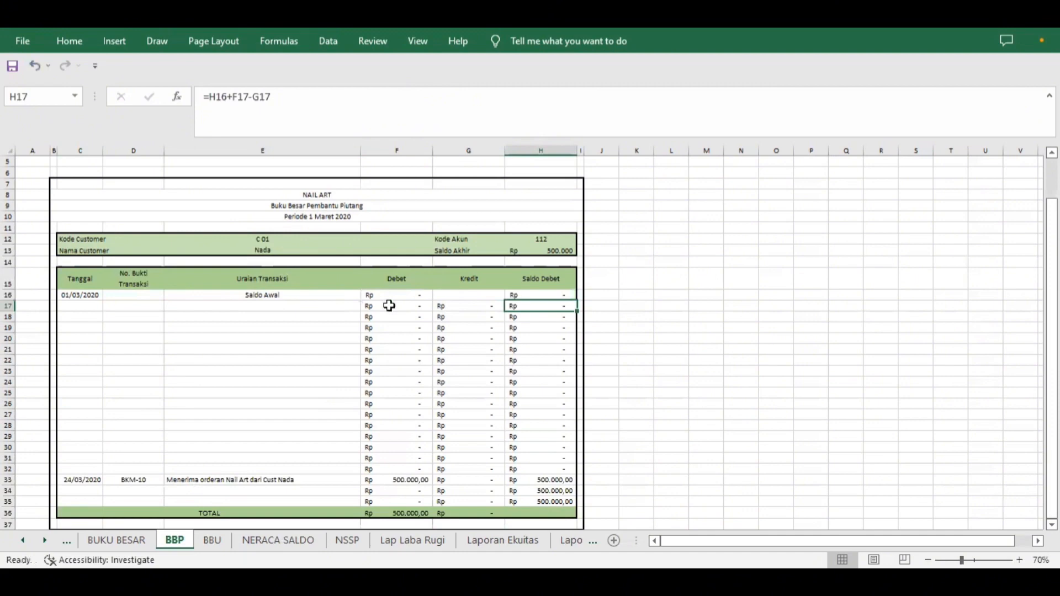
- Inspect the IF formulas in C17 and D17 that pull the transaction date and proof number from the JURNAL UMUM sheet
{"action": "left_click", "coordinate": [86, 307]}
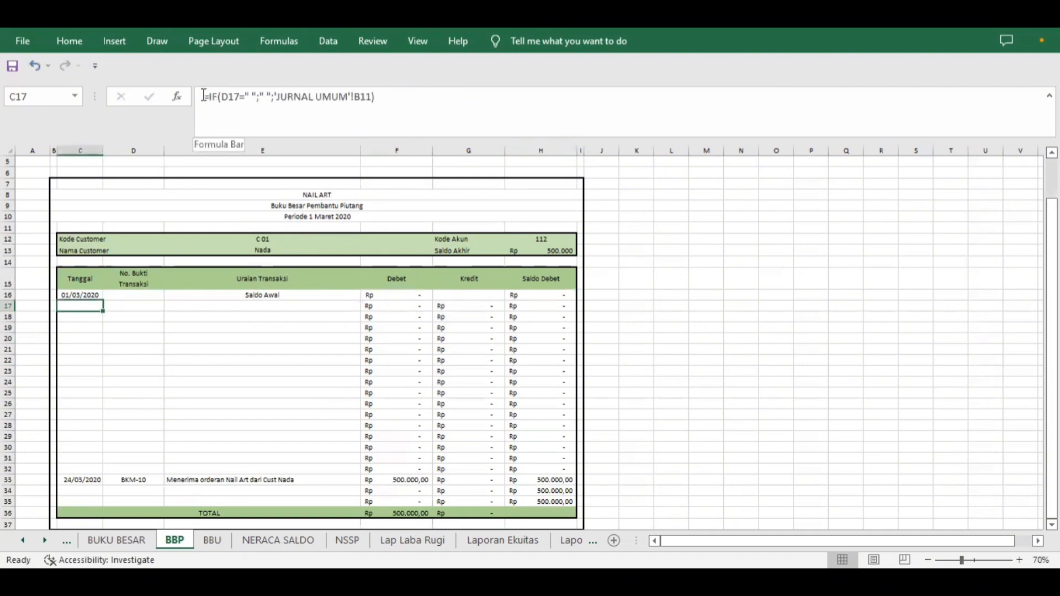
{"action": "left_click_drag", "start_coordinate": [203, 96], "coordinate": [386, 97]}
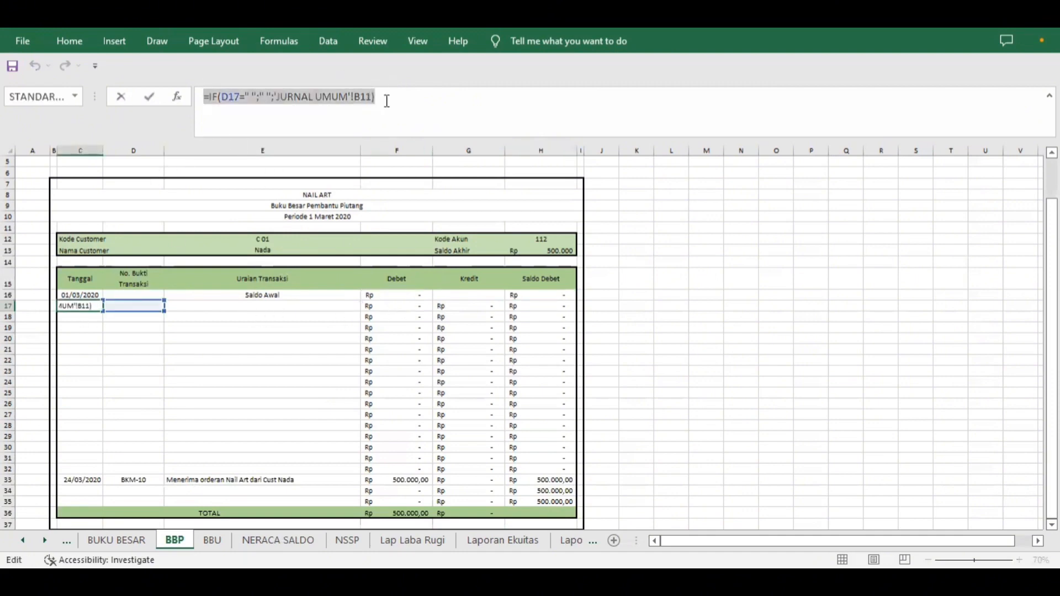
{"action": "key", "text": "Return"}
{"action": "left_click", "coordinate": [87, 308]}
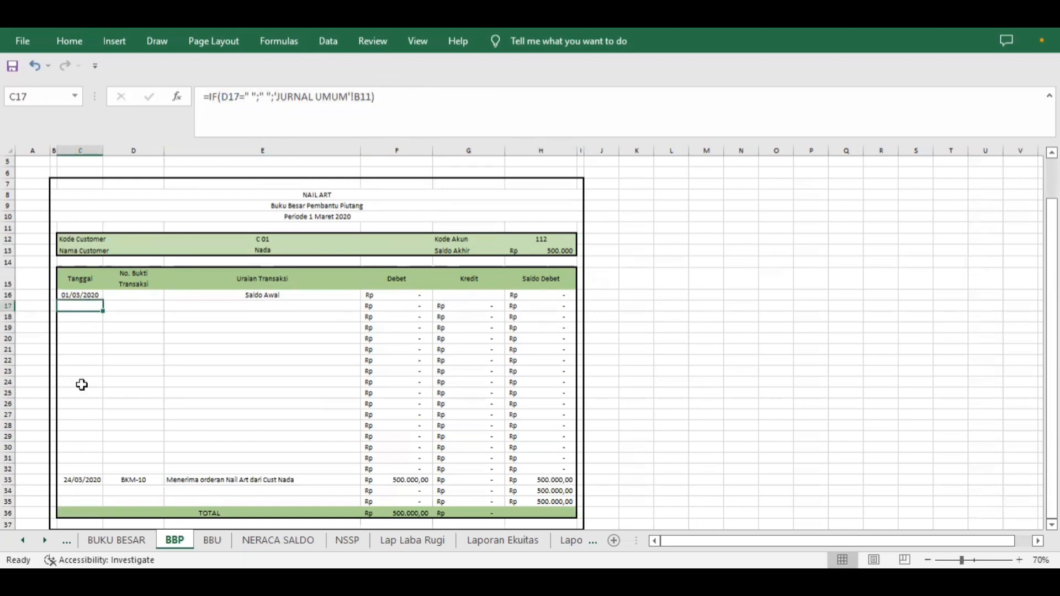
{"action": "left_click", "coordinate": [133, 308]}
{"action": "left_click", "coordinate": [215, 103]}
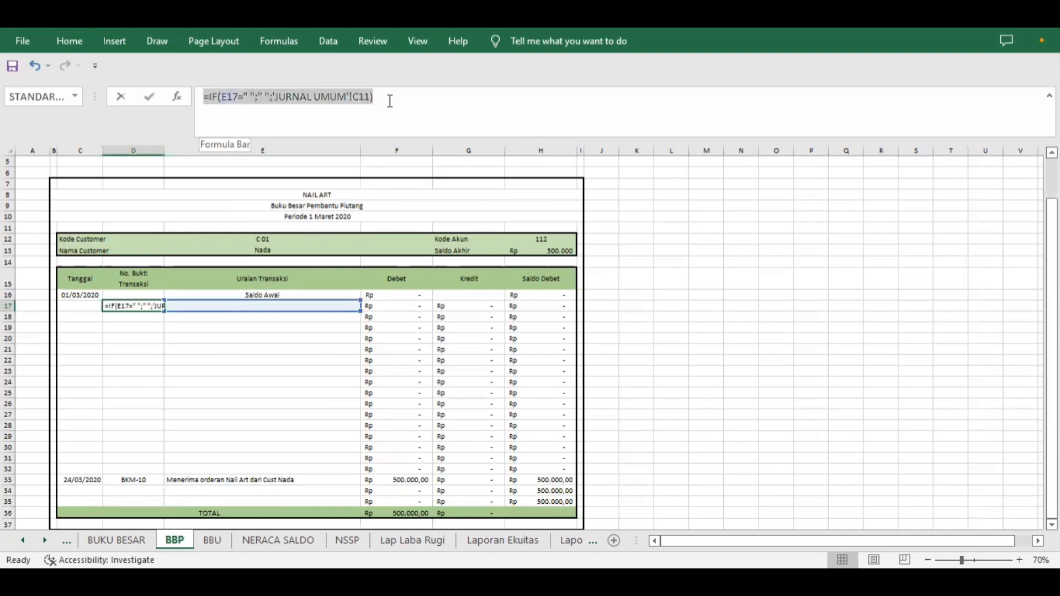
{"action": "key", "text": "Return"}
{"action": "left_click", "coordinate": [128, 307]}
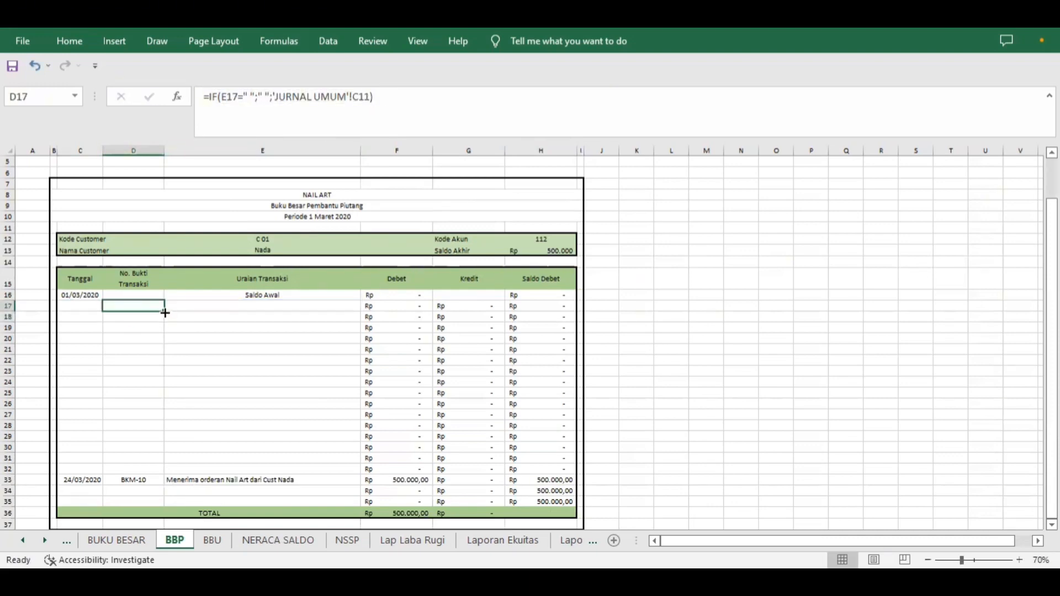
- Review the Uraian Transaksi IF formula in E17 and fill it down through E35
{"action": "left_click", "coordinate": [247, 307]}
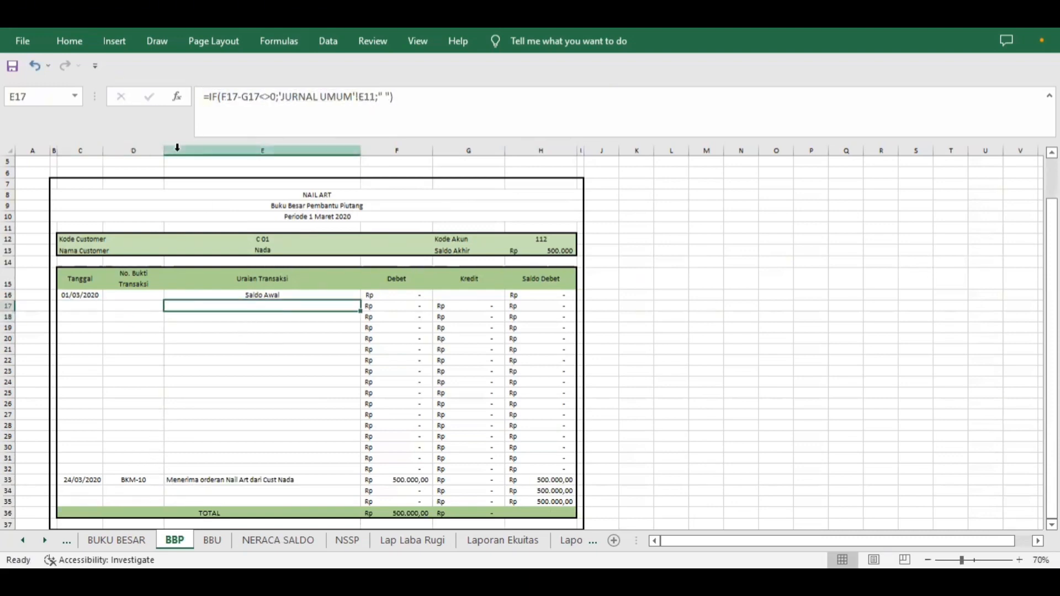
{"action": "left_click_drag", "start_coordinate": [205, 97], "coordinate": [423, 96]}
{"action": "key", "text": "Escape"}
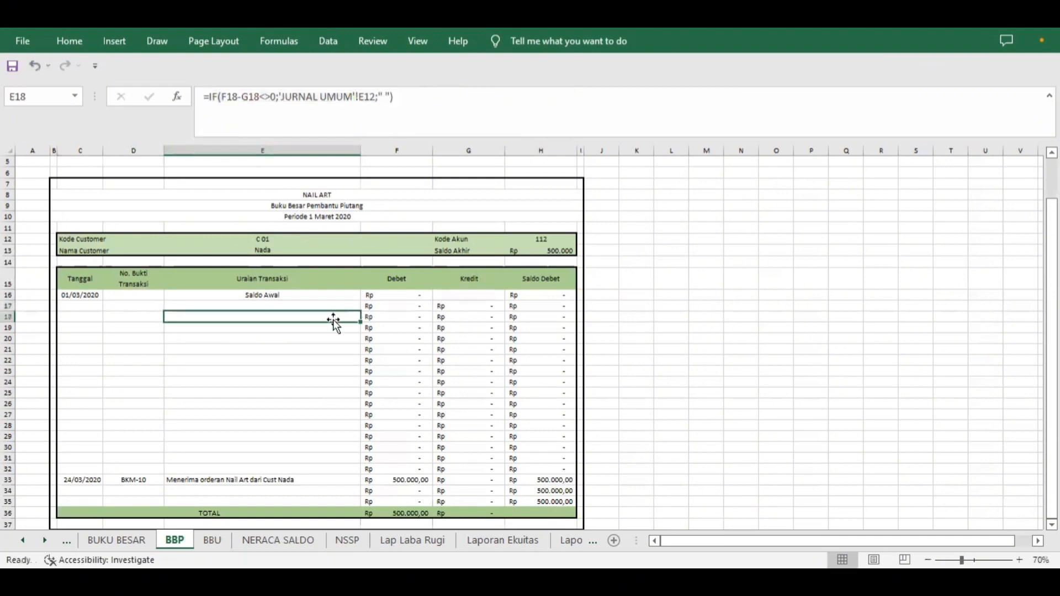
{"action": "left_click_drag", "start_coordinate": [357, 311], "coordinate": [359, 503]}
- Review the Debet IF/AND formula in F17 that matches customer and account codes, and fill it down through F33
{"action": "left_click", "coordinate": [407, 315]}
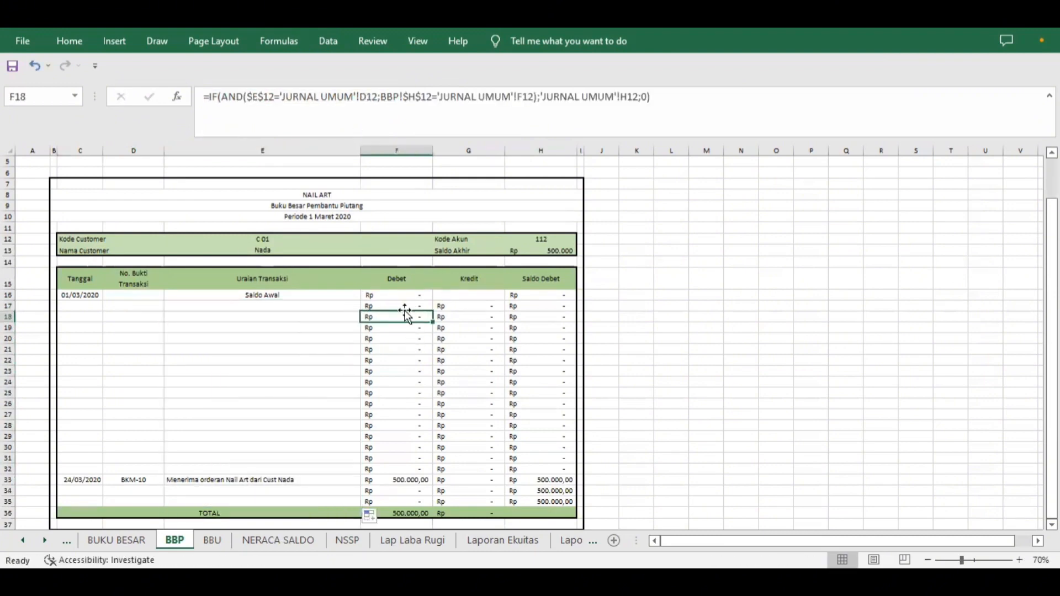
{"action": "left_click", "coordinate": [406, 307]}
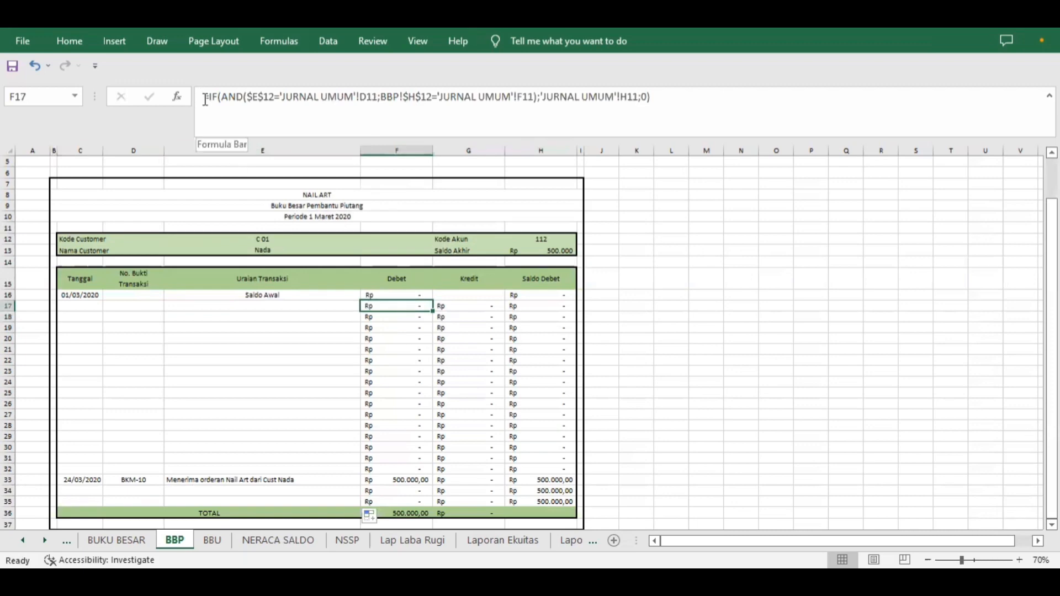
{"action": "left_click_drag", "start_coordinate": [206, 100], "coordinate": [605, 98]}
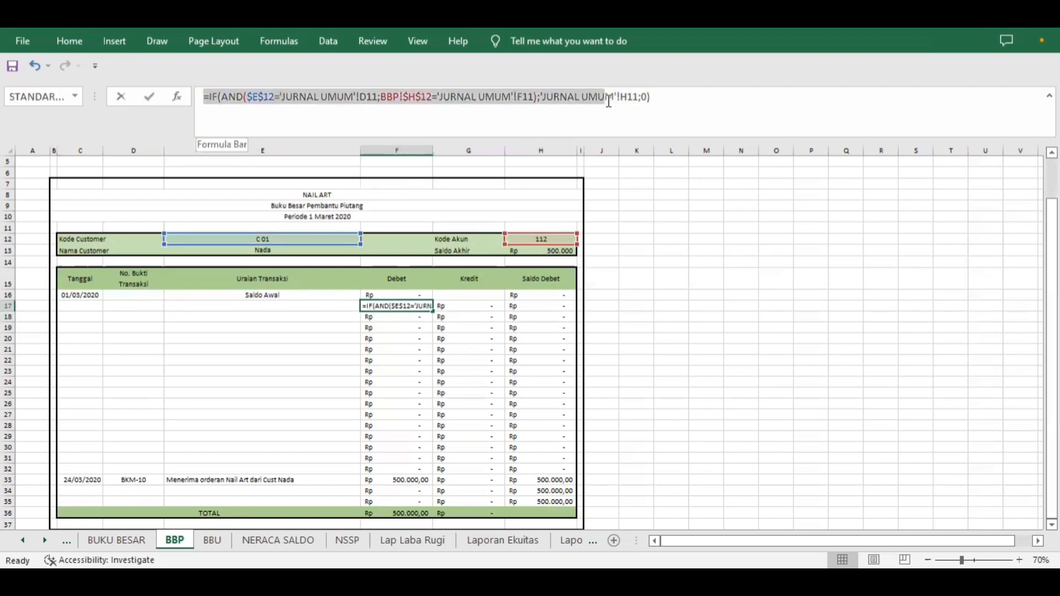
{"action": "left_click", "coordinate": [439, 118]}
{"action": "key", "text": "Return"}
{"action": "left_click", "coordinate": [417, 305]}
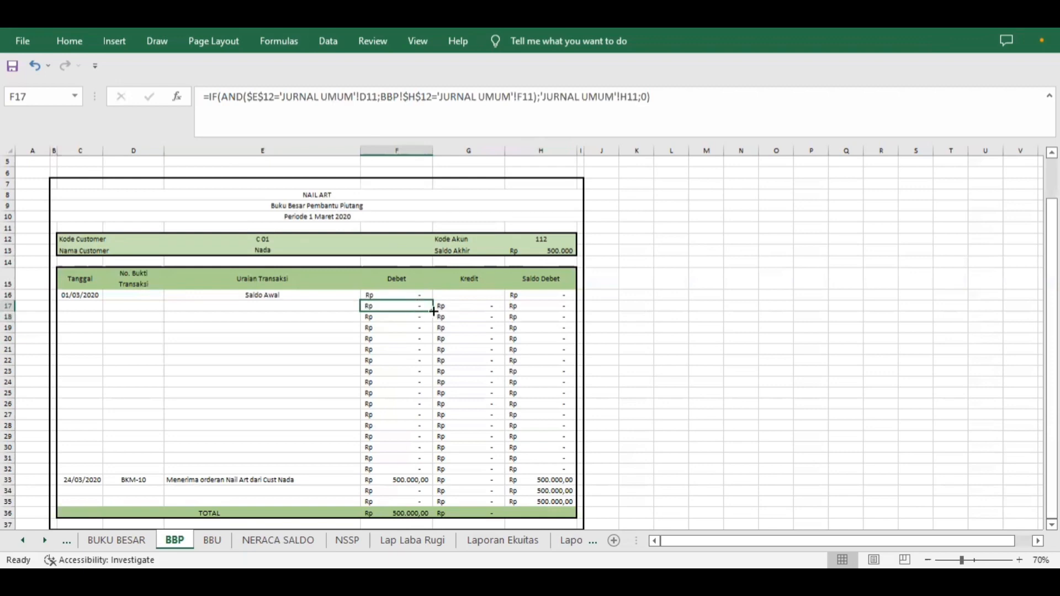
{"action": "left_click_drag", "start_coordinate": [433, 311], "coordinate": [403, 480]}
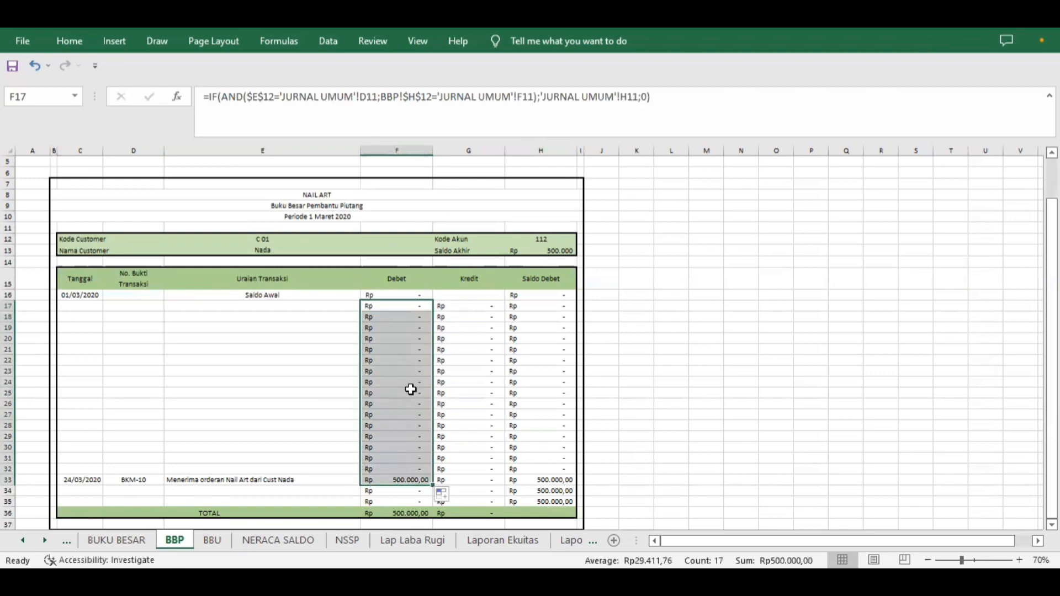
- Review the Kredit IF/AND formula in G17 that draws on JURNAL UMUM, and fill it down through G35
{"action": "left_click", "coordinate": [464, 308]}
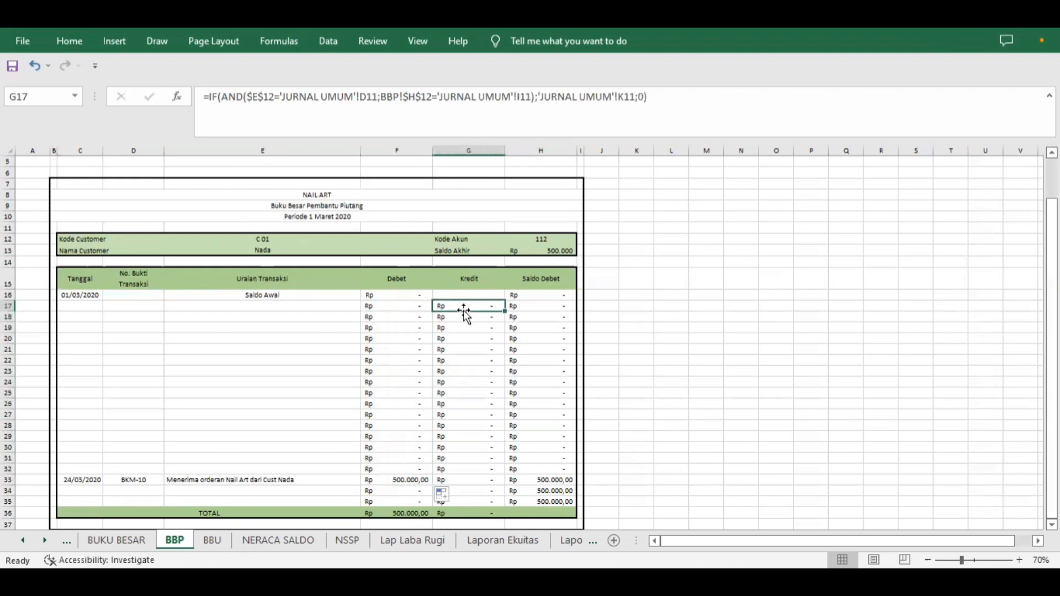
{"action": "left_click", "coordinate": [204, 100]}
{"action": "left_click_drag", "start_coordinate": [204, 99], "coordinate": [660, 99]}
{"action": "key", "text": "Return"}
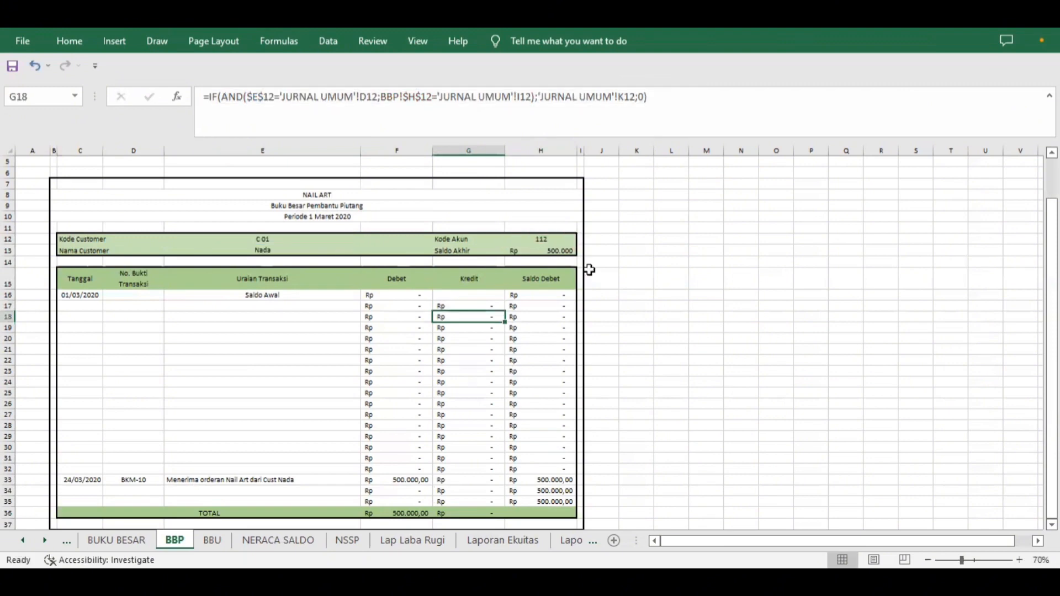
{"action": "left_click", "coordinate": [475, 307]}
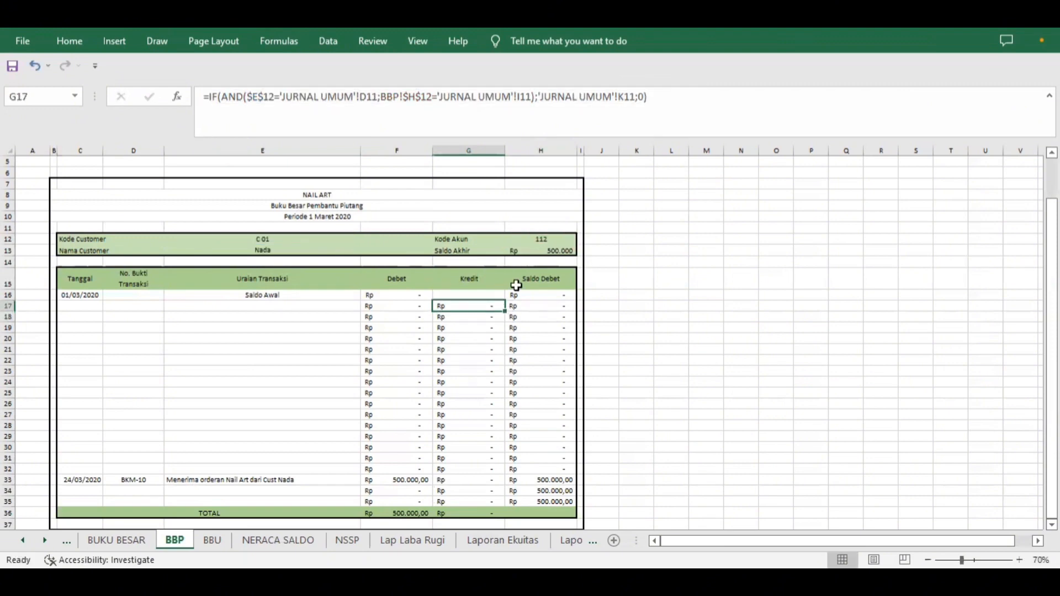
{"action": "left_click_drag", "start_coordinate": [497, 296], "coordinate": [500, 382]}
{"action": "left_click", "coordinate": [388, 338]}
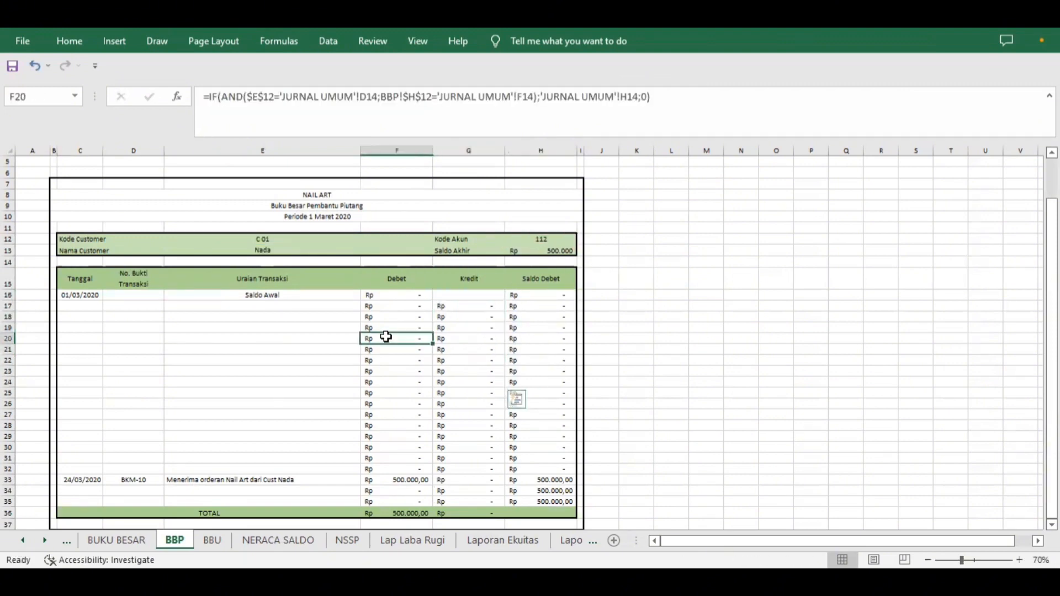
{"action": "left_click", "coordinate": [491, 309]}
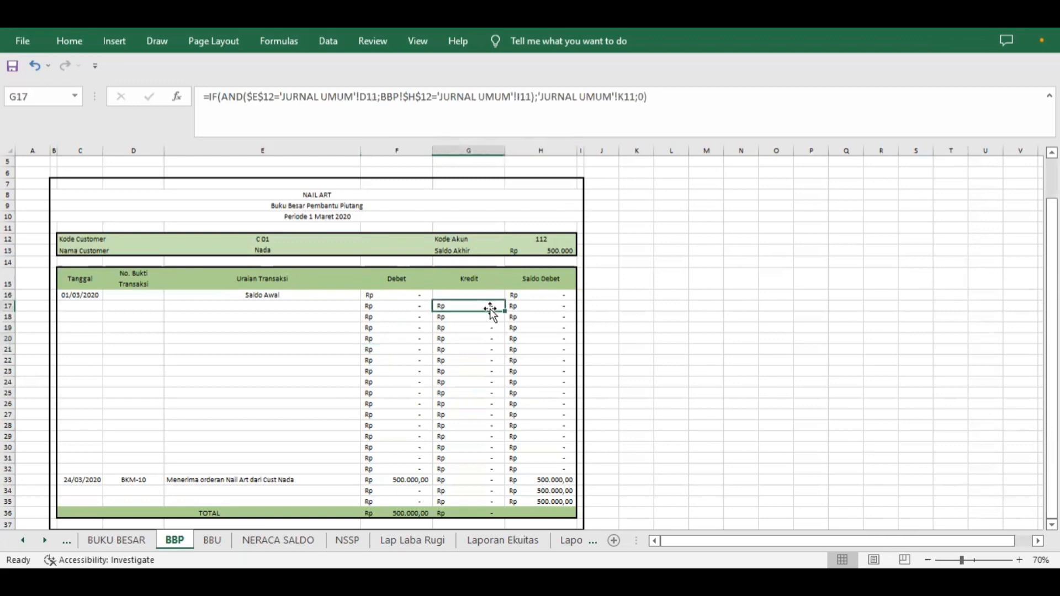
{"action": "left_click_drag", "start_coordinate": [504, 313], "coordinate": [502, 506]}
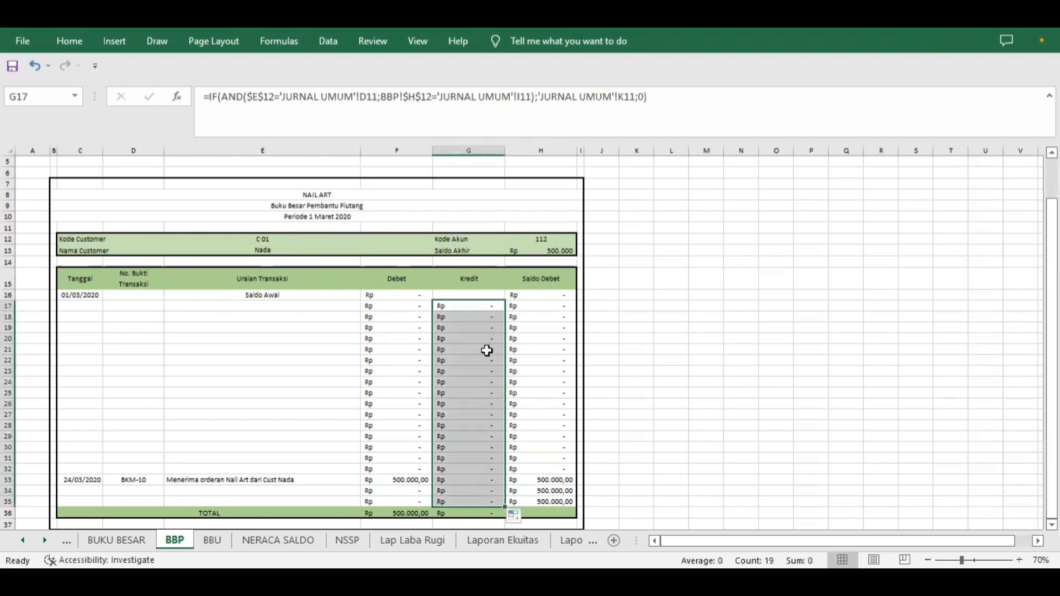
- Compare the opening Saldo Debet formula in H16 with the running balance formula in H17
{"action": "left_click", "coordinate": [563, 308]}
{"action": "left_click", "coordinate": [558, 295]}
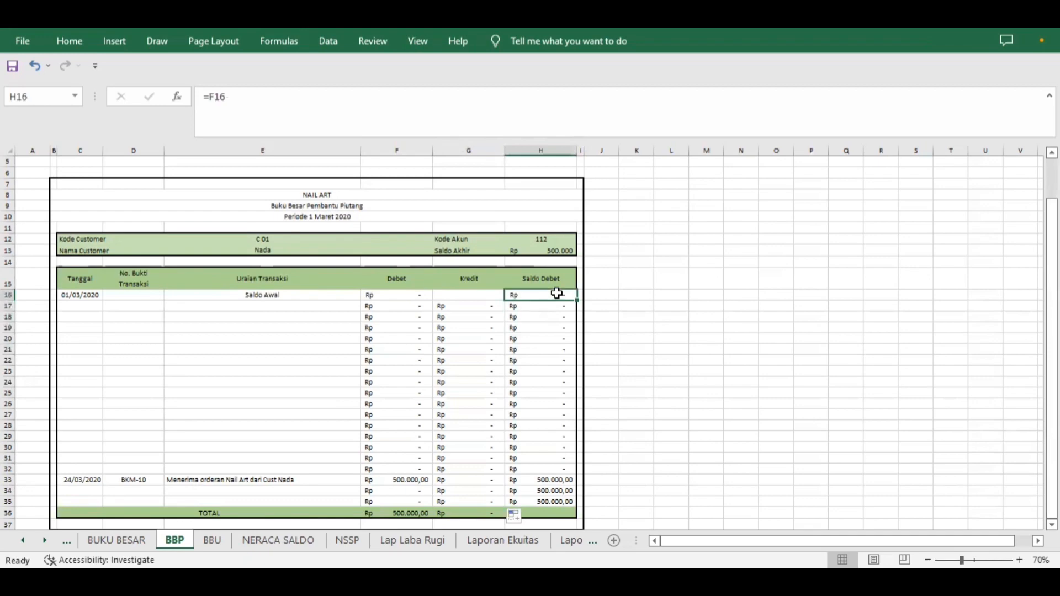
{"action": "left_click", "coordinate": [558, 306]}
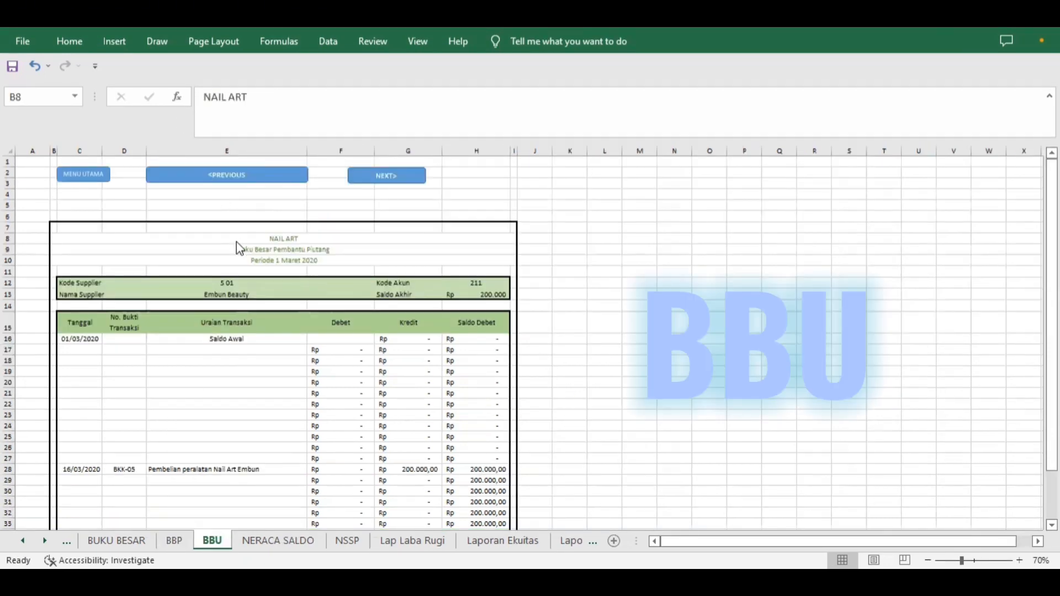
- On the BBU sheet, review the ledger title in B9 and the period formula in B10 that references MENU UTAMA
{"action": "left_click", "coordinate": [259, 249]}
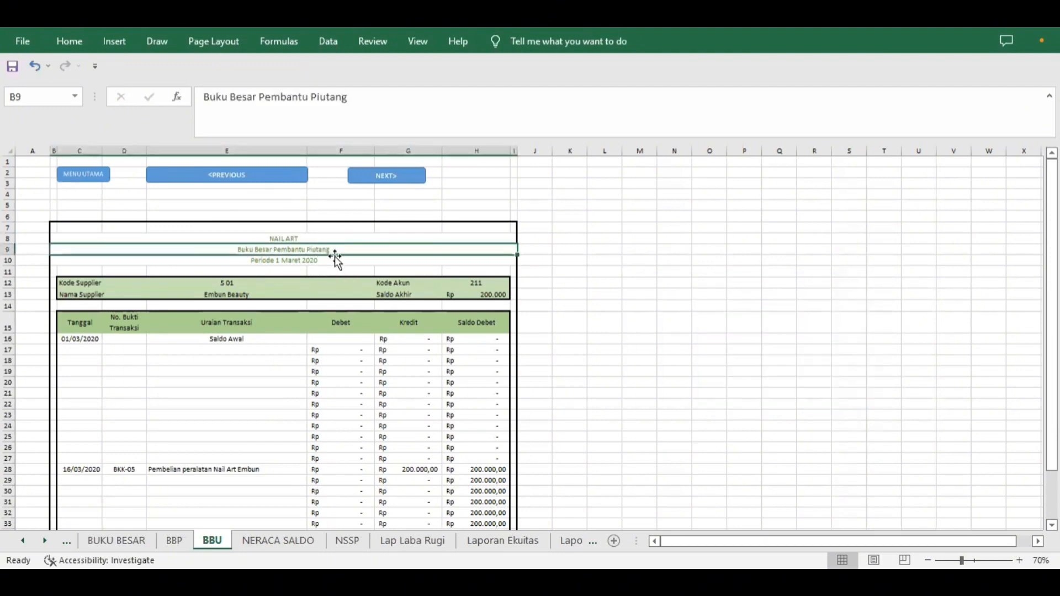
{"action": "left_click_drag", "start_coordinate": [328, 261], "coordinate": [205, 104]}
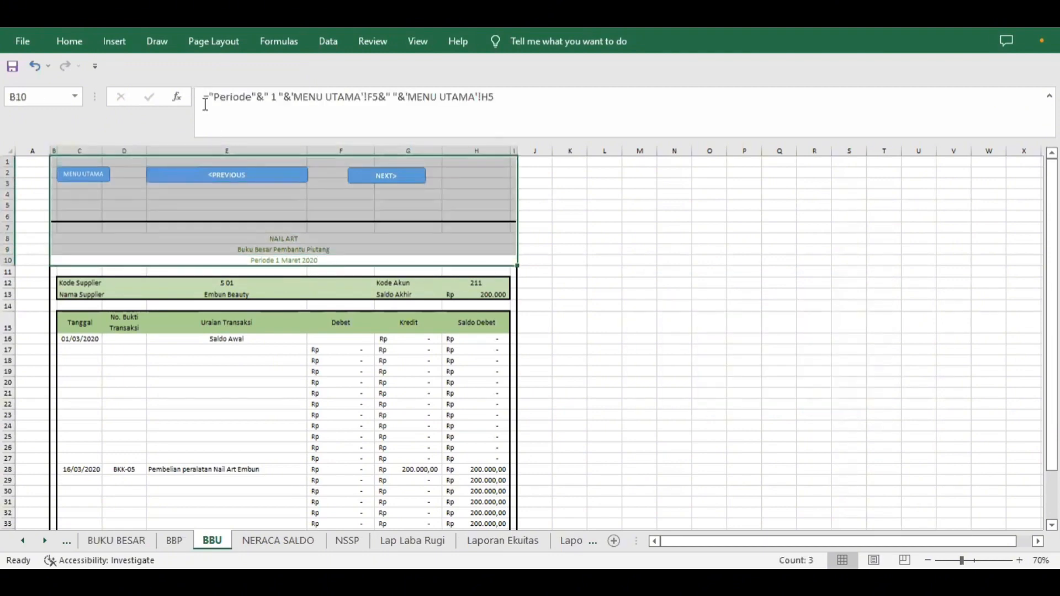
{"action": "left_click", "coordinate": [205, 105]}
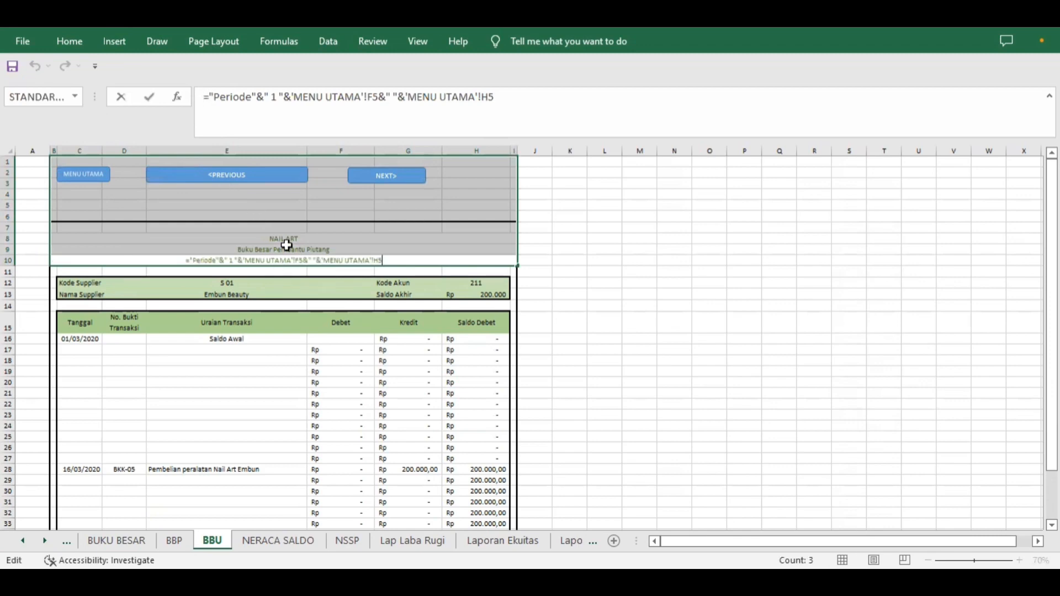
{"action": "key", "text": "Return"}
{"action": "left_click", "coordinate": [640, 249]}
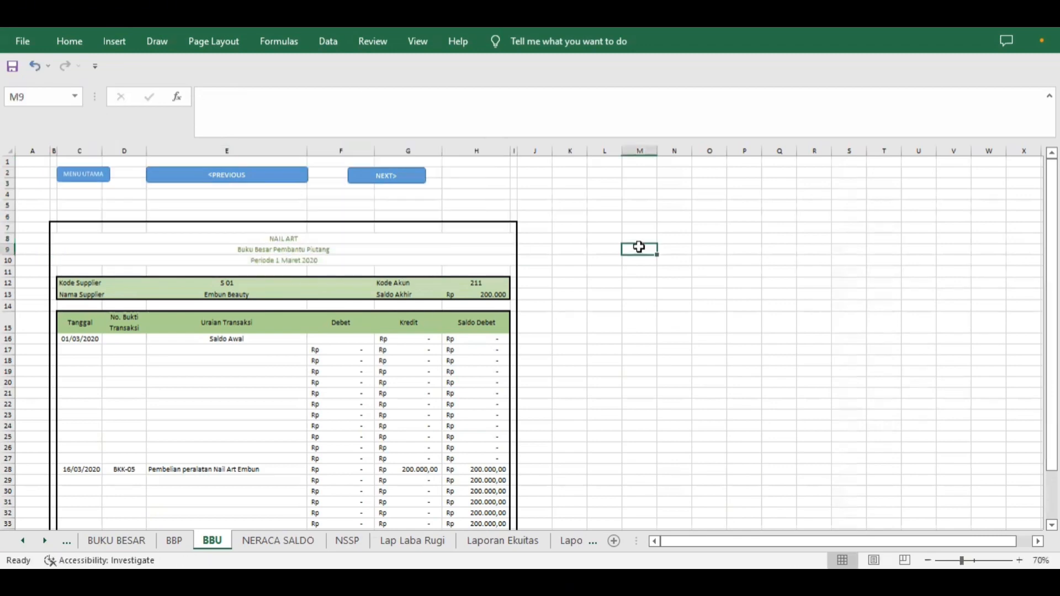
- Review the supplier labels, confirm the list validation with source S 01 on E12, and select S 01 as the Kode Supplier
{"action": "left_click", "coordinate": [74, 284]}
{"action": "left_click", "coordinate": [77, 296]}
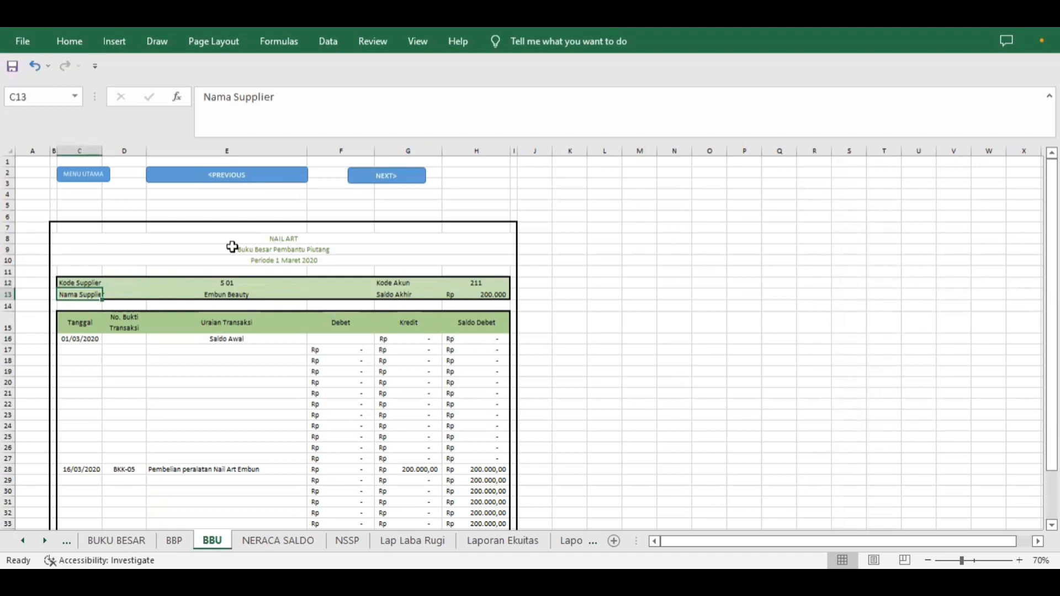
{"action": "left_click", "coordinate": [203, 281]}
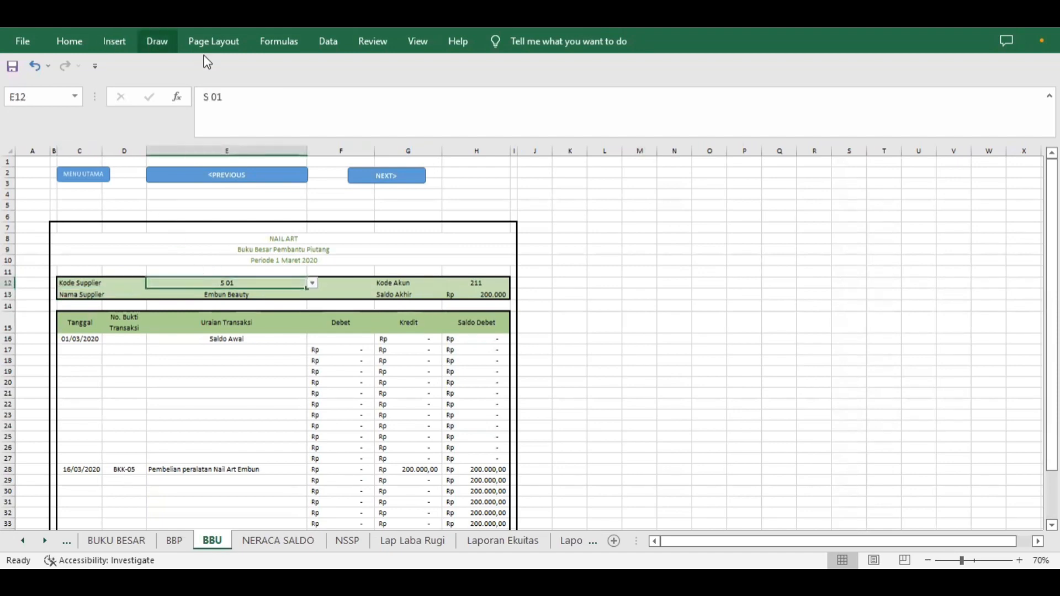
{"action": "left_click", "coordinate": [329, 43]}
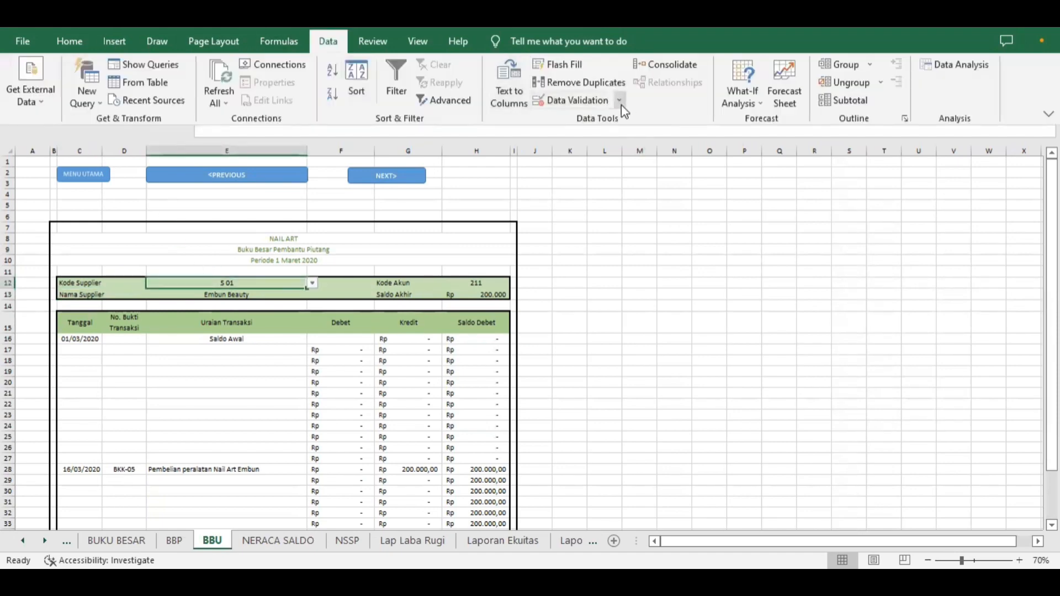
{"action": "left_click", "coordinate": [620, 103]}
{"action": "left_click", "coordinate": [620, 120]}
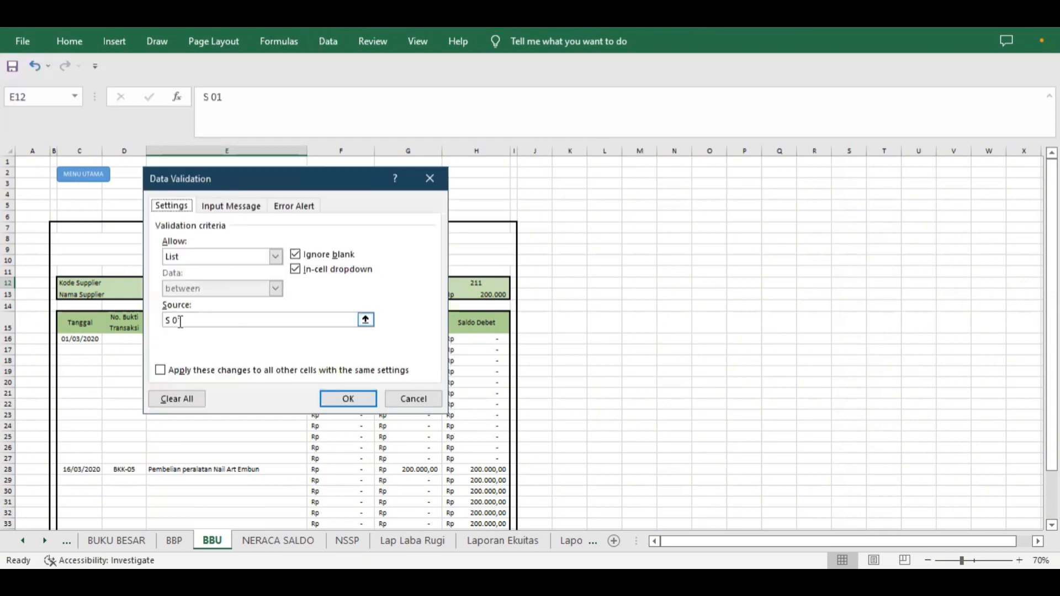
{"action": "left_click", "coordinate": [346, 398]}
{"action": "left_click", "coordinate": [312, 284]}
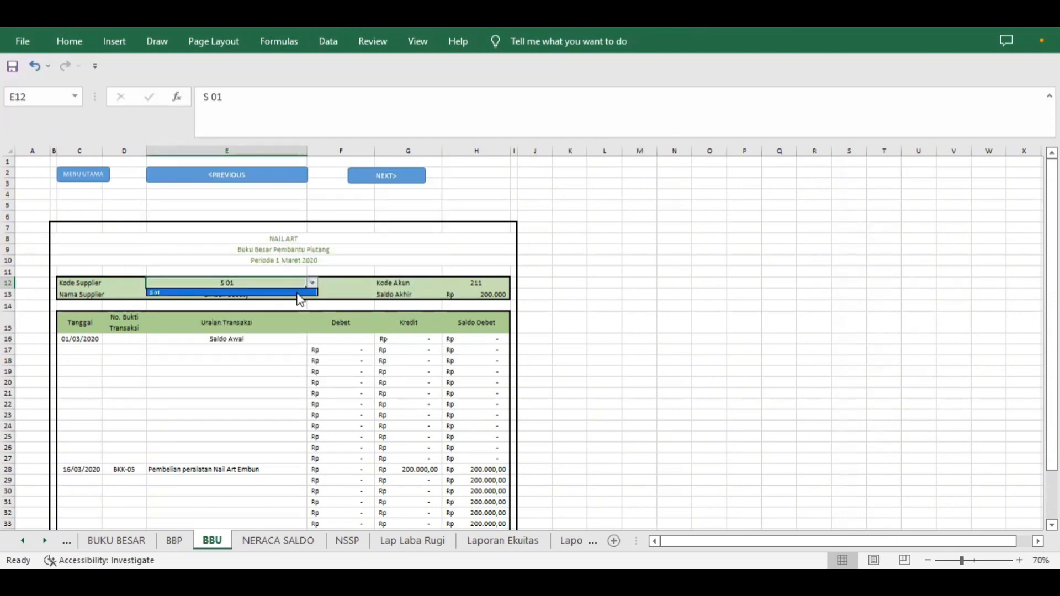
{"action": "left_click", "coordinate": [263, 290]}
- Inspect the VLOOKUP formula in E13 that retrieves the supplier name from the CUSTOMER & SUPPLIER sheet
{"action": "left_click", "coordinate": [256, 297]}
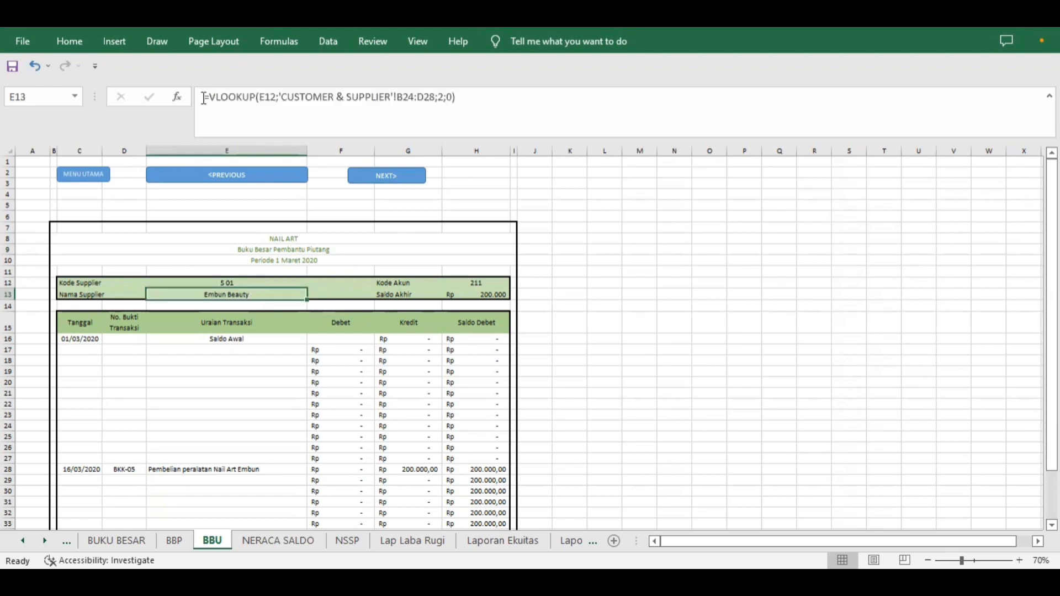
{"action": "left_click_drag", "start_coordinate": [203, 98], "coordinate": [462, 99]}
{"action": "key", "text": "Return"}
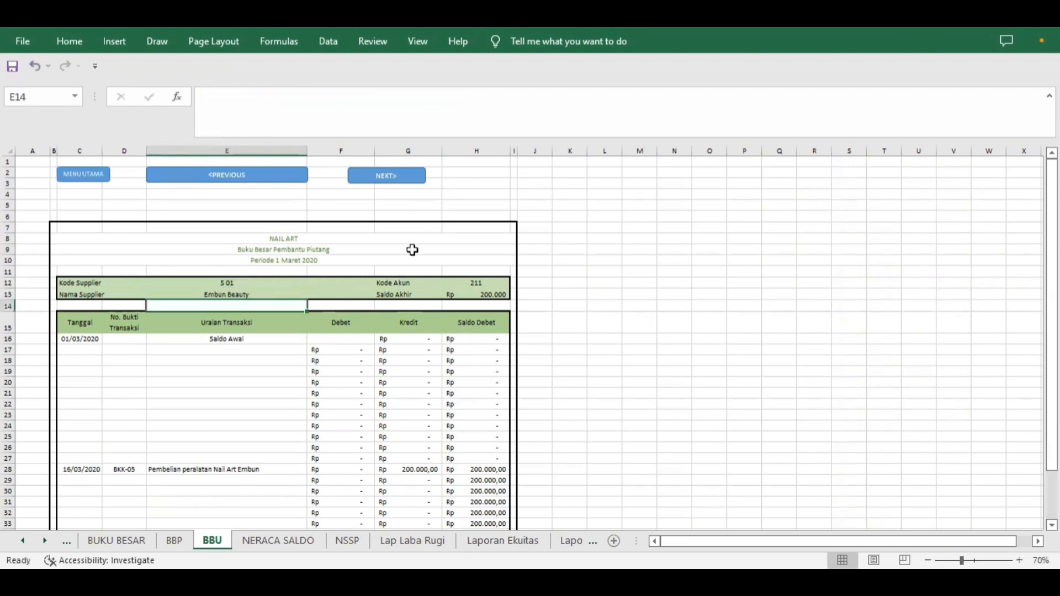
- Review the Kode Akun and Saldo Akhir labels and the ending balance cell H13 in the supplier ledger header
{"action": "left_click", "coordinate": [433, 281]}
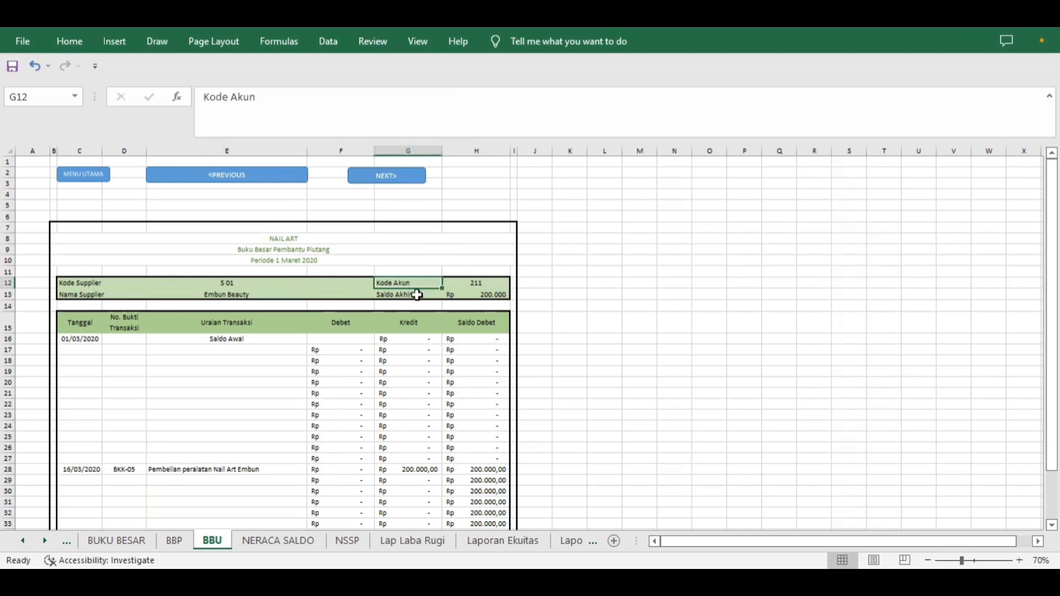
{"action": "left_click", "coordinate": [416, 295]}
{"action": "left_click", "coordinate": [478, 295]}
{"action": "left_click", "coordinate": [770, 284]}
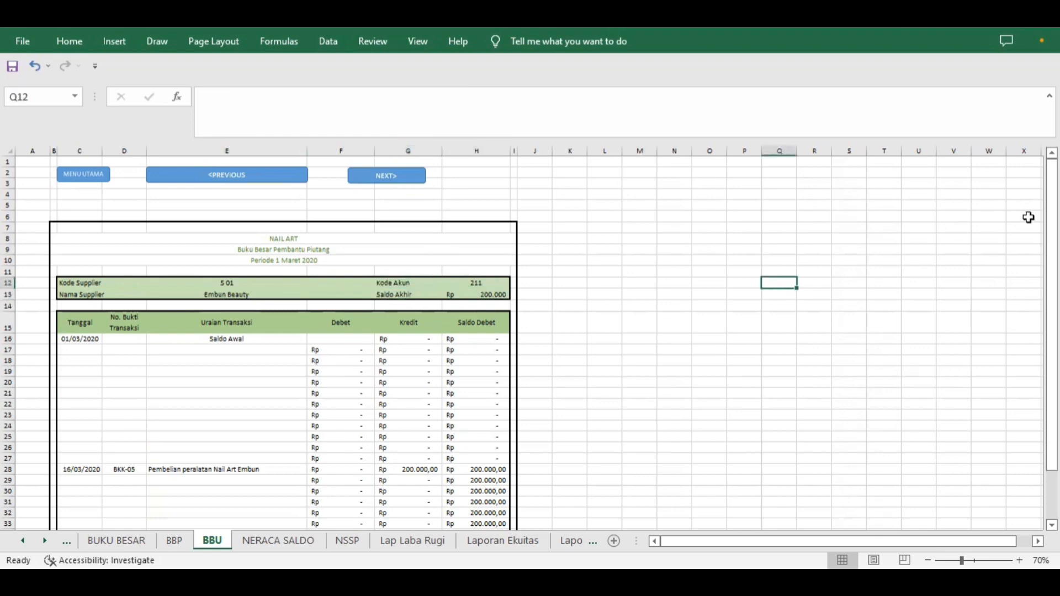
- Review the supplier ledger column headings in row 15, from Tanggal and No. Bukti Transaksi through Saldo Debet
{"action": "left_click_drag", "start_coordinate": [1052, 221], "coordinate": [1052, 268]}
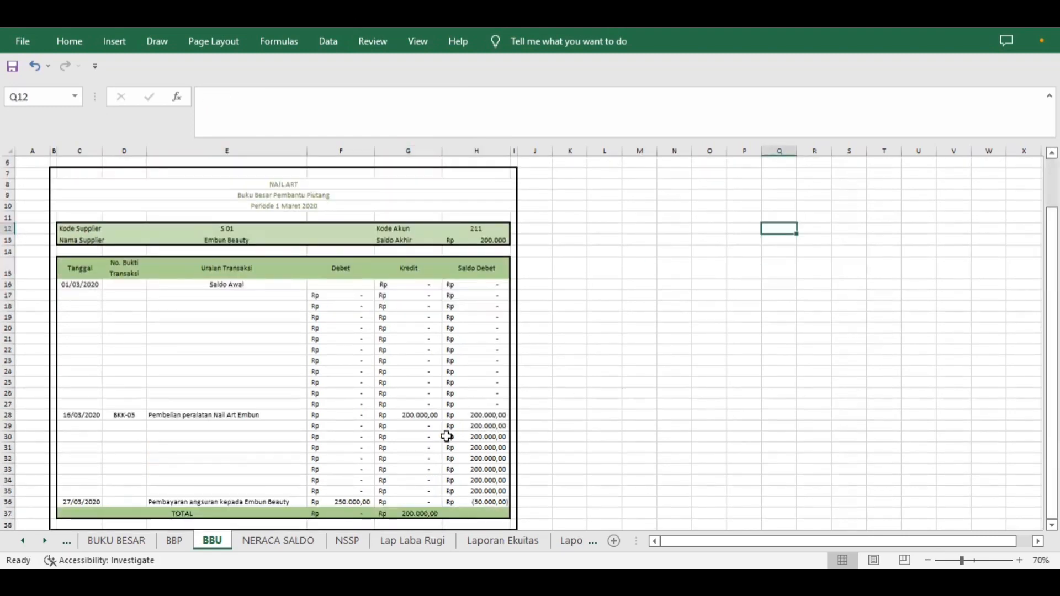
{"action": "left_click", "coordinate": [83, 271]}
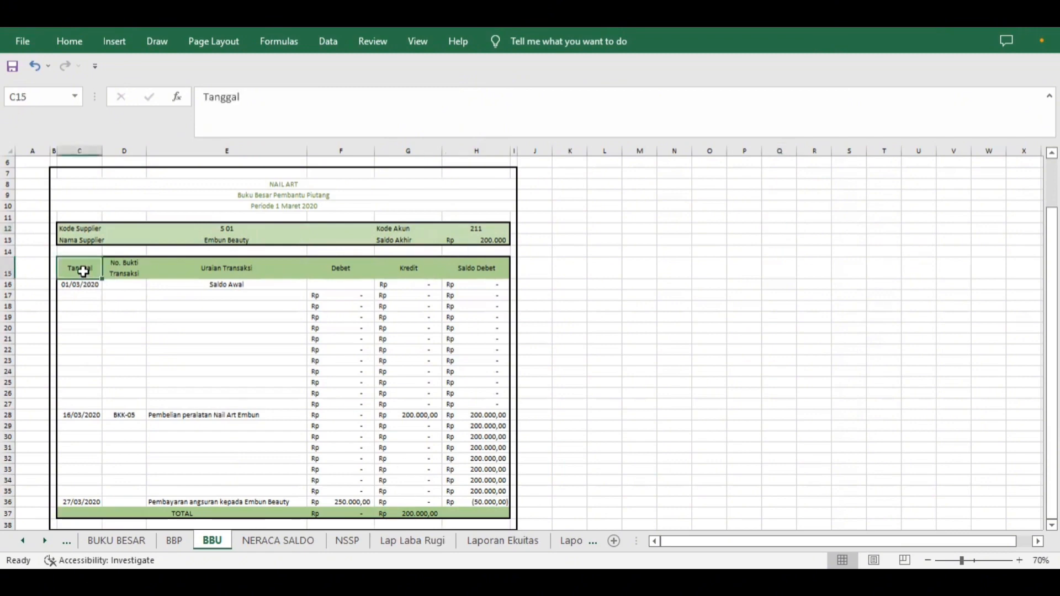
{"action": "left_click", "coordinate": [116, 272]}
{"action": "left_click", "coordinate": [176, 271]}
{"action": "left_click", "coordinate": [364, 272]}
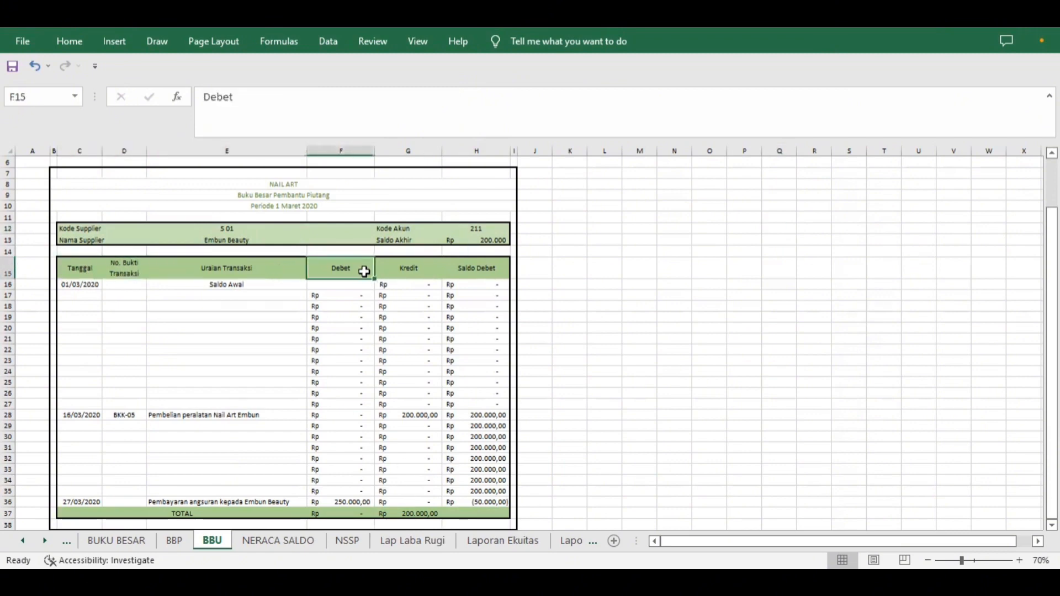
{"action": "left_click", "coordinate": [412, 269]}
{"action": "left_click", "coordinate": [477, 270]}
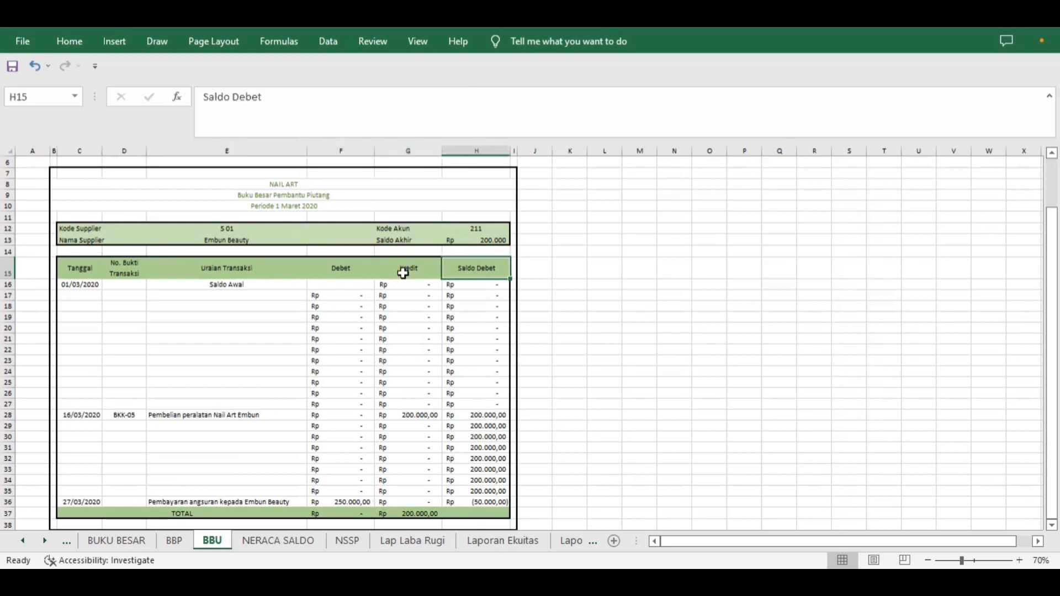
- Review the Saldo Awal row and inspect the VLOOKUP formula in G16 that retrieves the supplier's opening balance
{"action": "left_click", "coordinate": [92, 286]}
{"action": "left_click", "coordinate": [194, 287]}
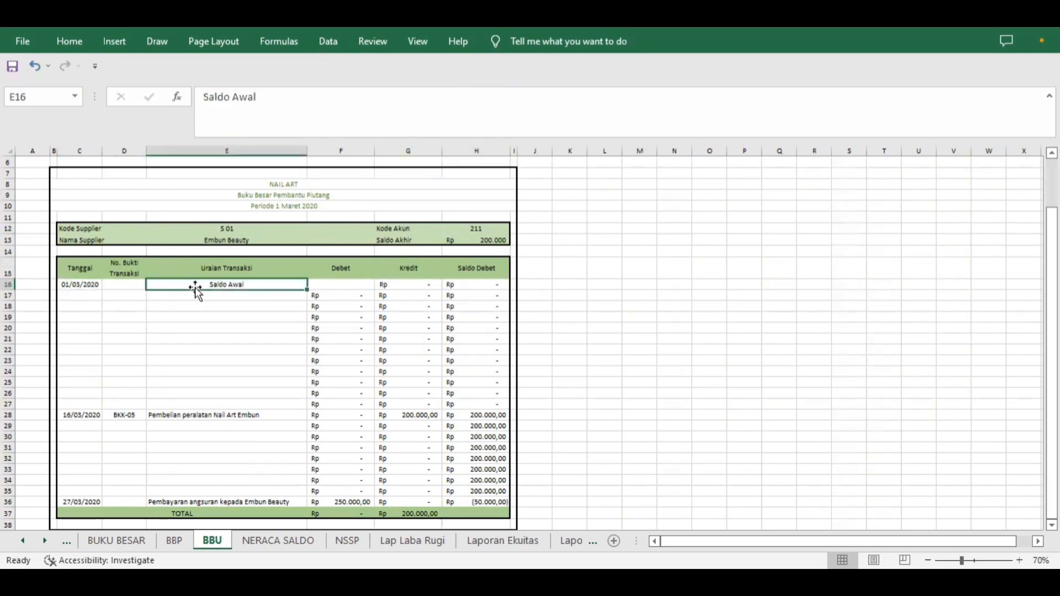
{"action": "left_click", "coordinate": [407, 288]}
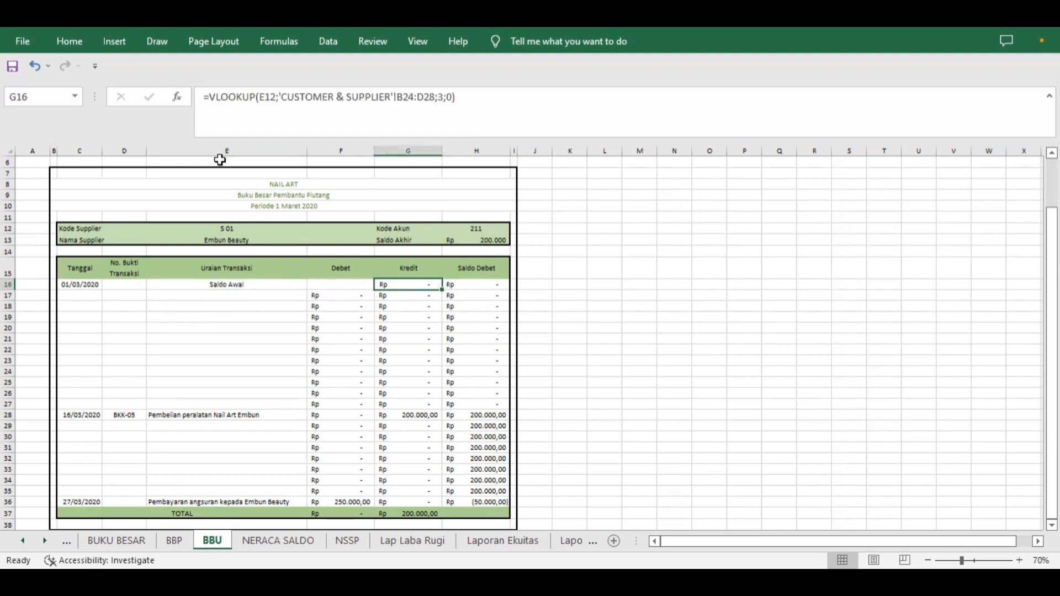
{"action": "left_click_drag", "start_coordinate": [202, 97], "coordinate": [468, 98]}
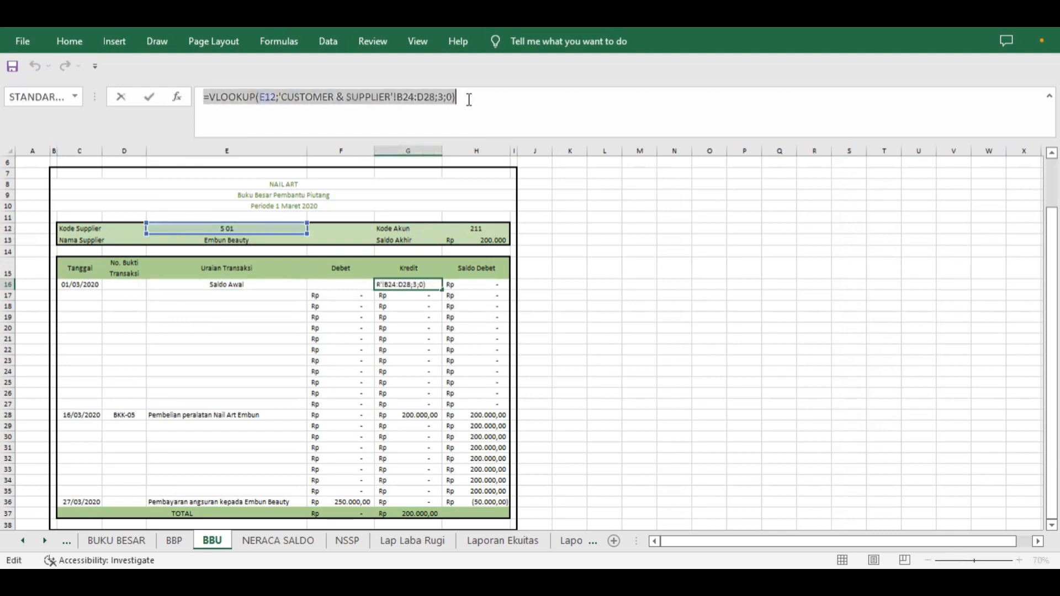
{"action": "key", "text": "Return"}
- Inspect the opening balance formula in H16 and compare it with the running balance formula at the column's end in H36
{"action": "left_click", "coordinate": [473, 282]}
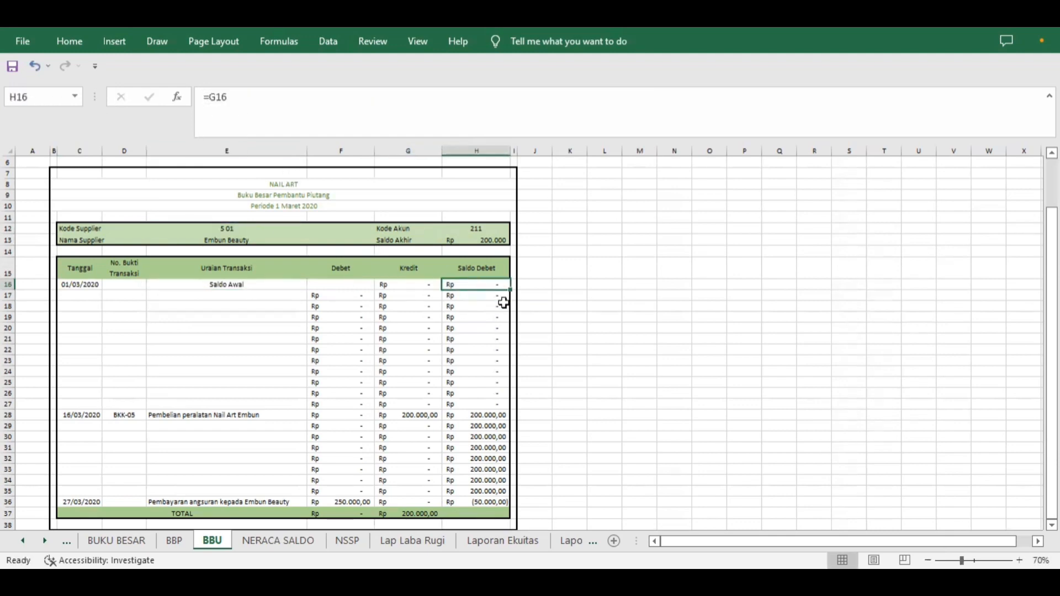
{"action": "key", "text": "ctrl+Down"}
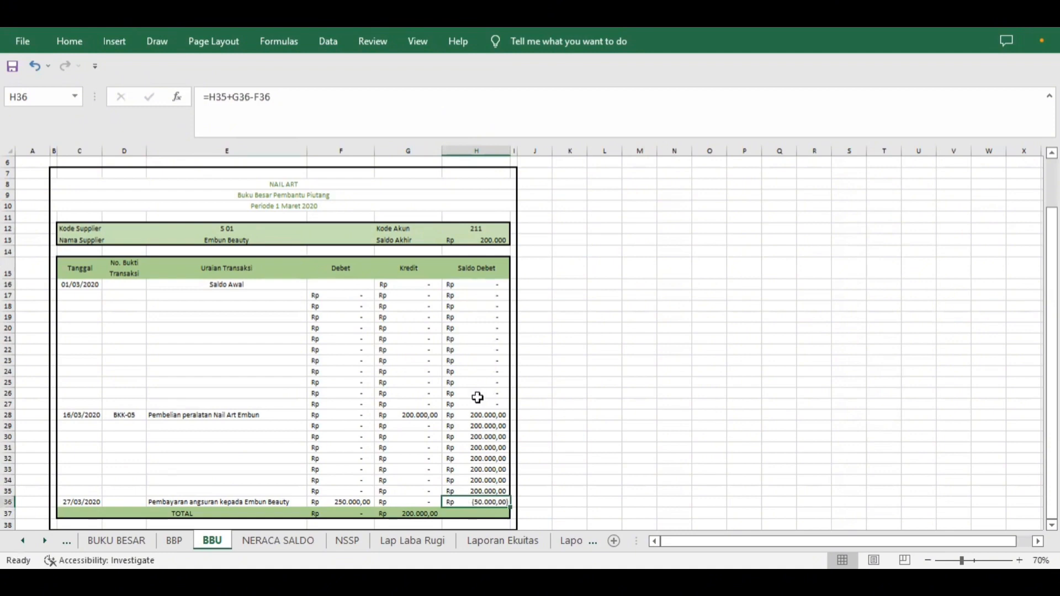
{"action": "key", "text": "ctrl+Up"}
{"action": "key", "text": "ctrl+Down"}
{"action": "key", "text": "ctrl+Up"}
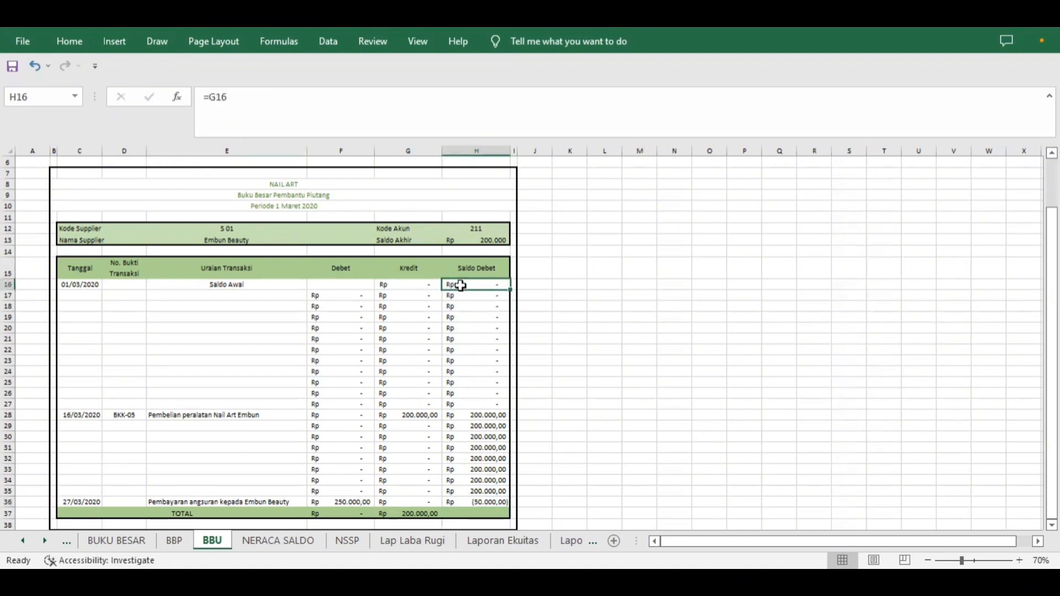
{"action": "double_click", "coordinate": [463, 286]}
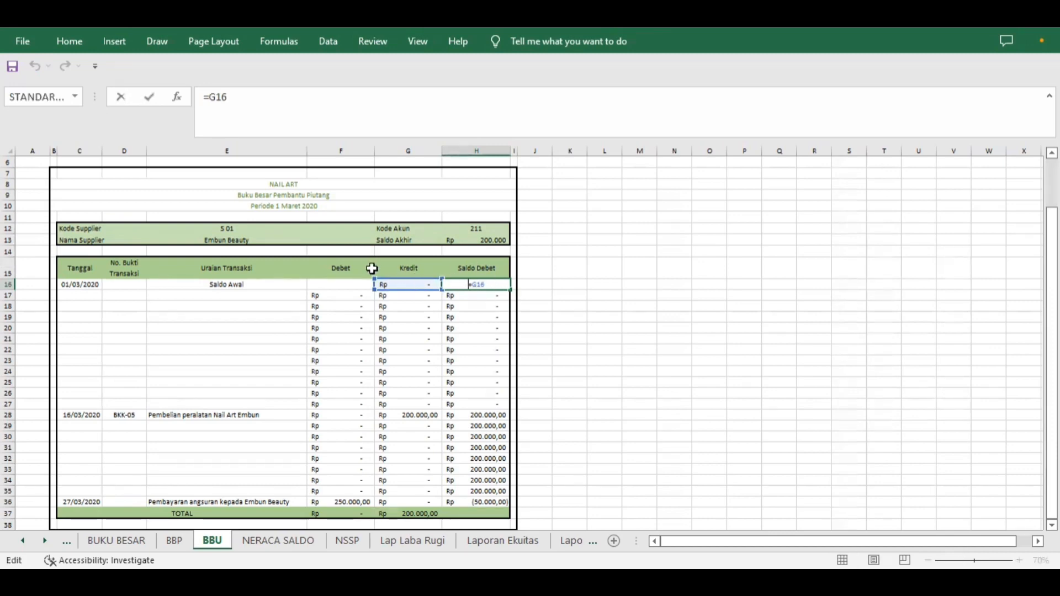
{"action": "key", "text": "Return"}
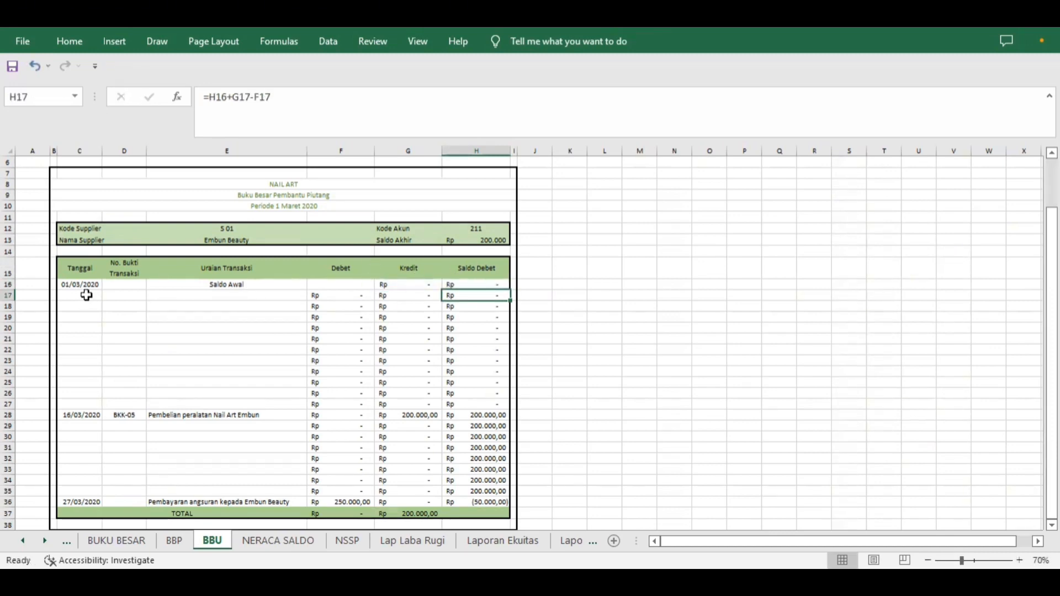
- Inspect the IF formula in C17, and fill the Tanggal and No. Bukti Transaksi formulas from row 17 down to row 36
{"action": "left_click", "coordinate": [87, 295]}
{"action": "left_click_drag", "start_coordinate": [205, 97], "coordinate": [387, 109]}
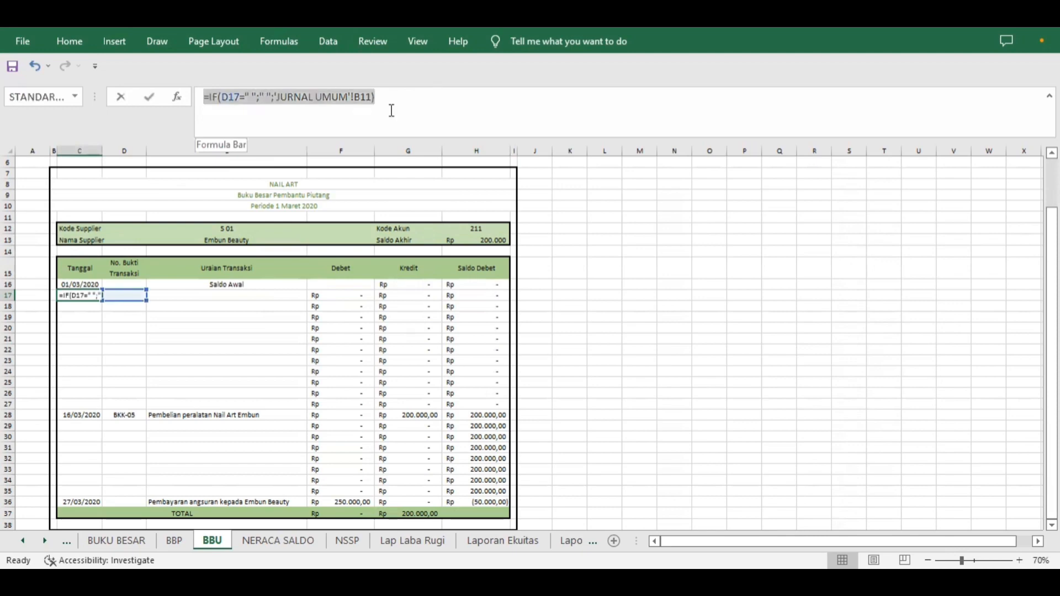
{"action": "key", "text": "Return"}
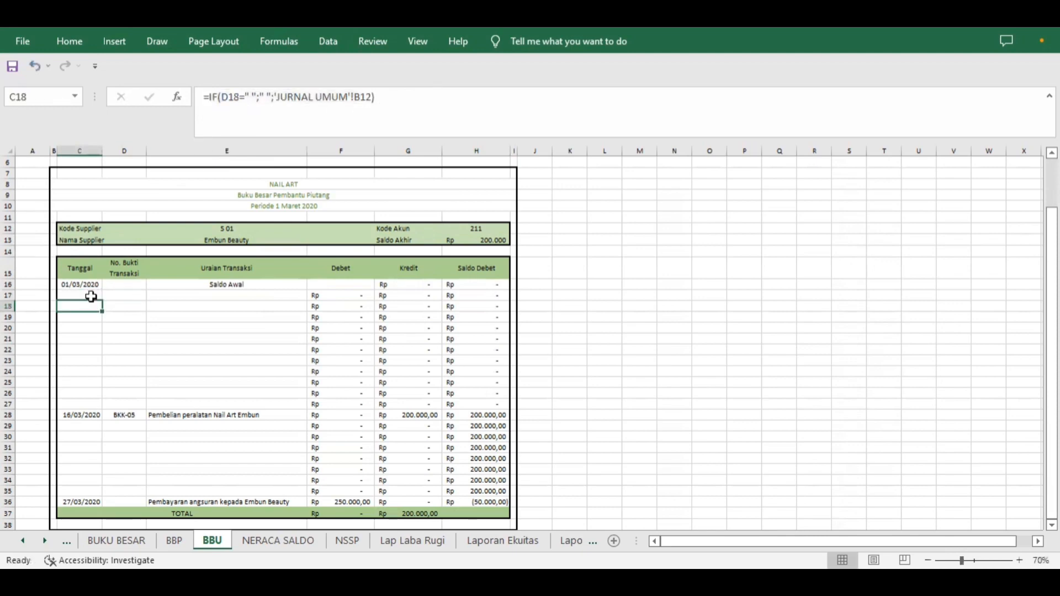
{"action": "left_click", "coordinate": [88, 298]}
{"action": "left_click_drag", "start_coordinate": [101, 304], "coordinate": [79, 503]}
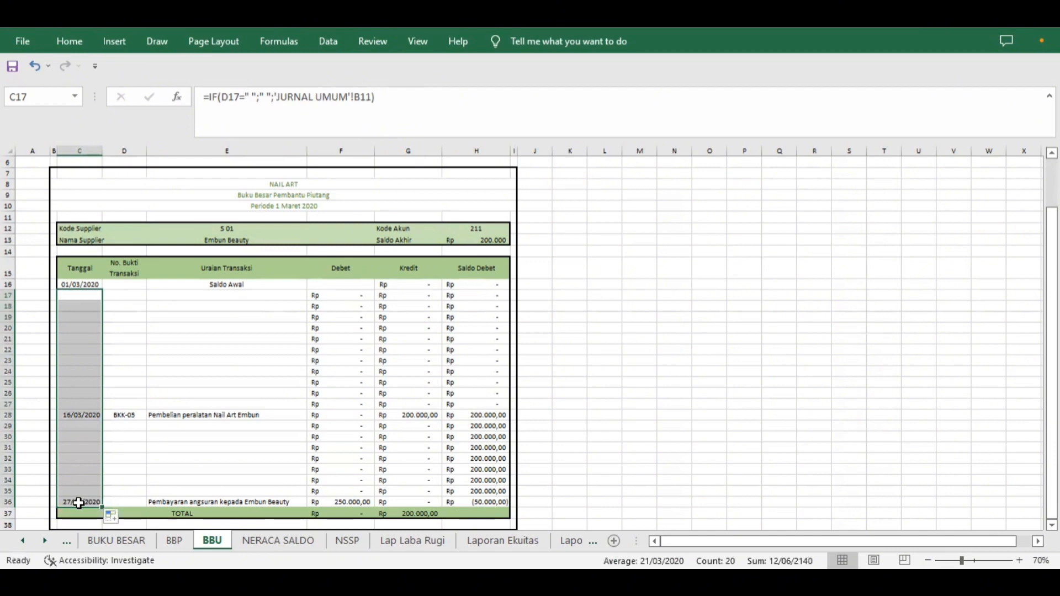
{"action": "left_click", "coordinate": [135, 296]}
{"action": "left_click_drag", "start_coordinate": [145, 304], "coordinate": [136, 502]}
{"action": "left_click", "coordinate": [185, 299]}
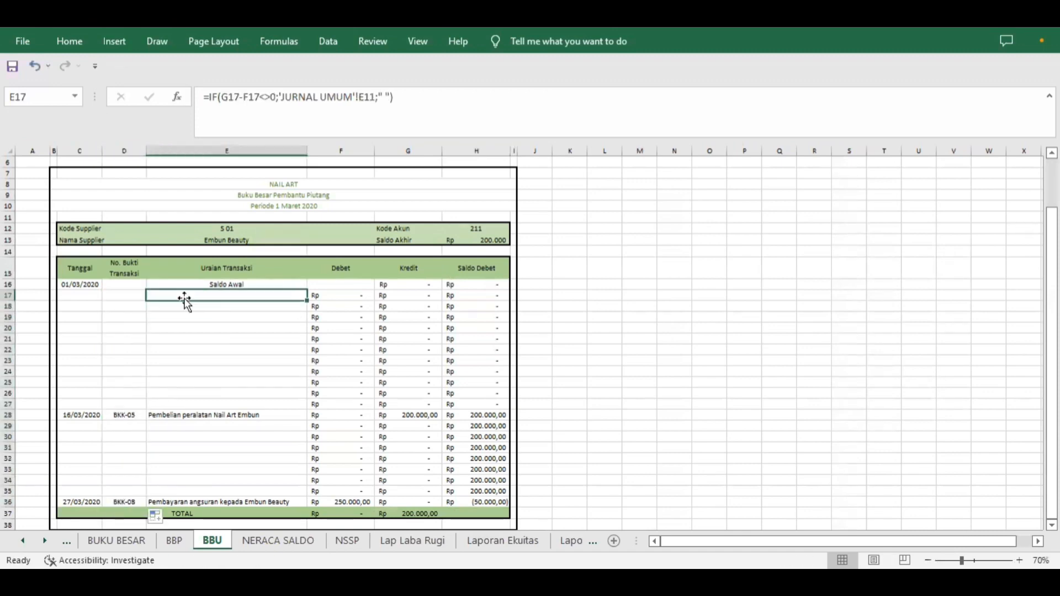
{"action": "left_click_drag", "start_coordinate": [307, 300], "coordinate": [277, 296]}
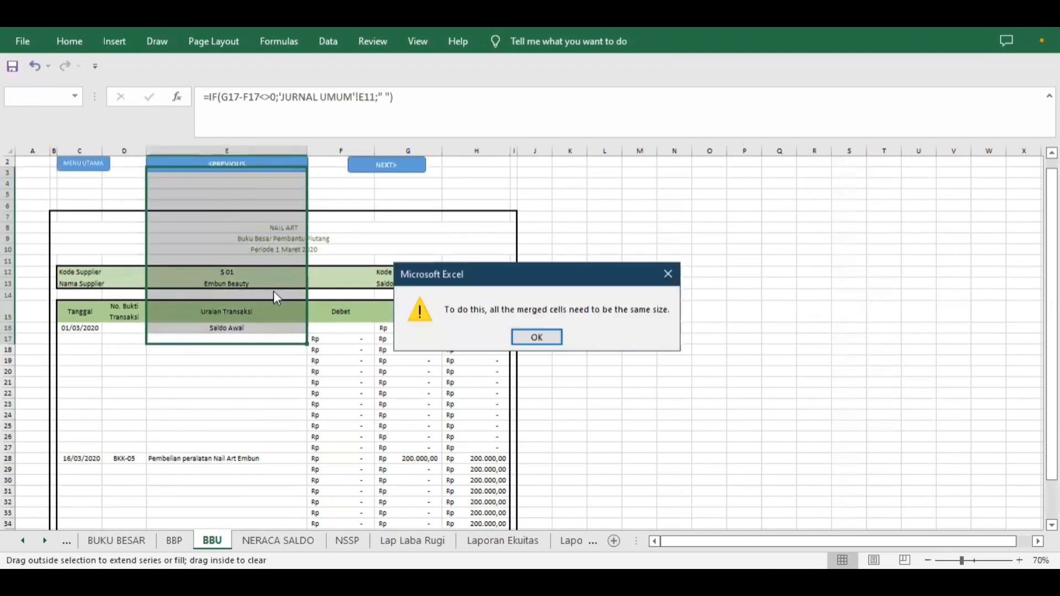
{"action": "left_click", "coordinate": [668, 274]}
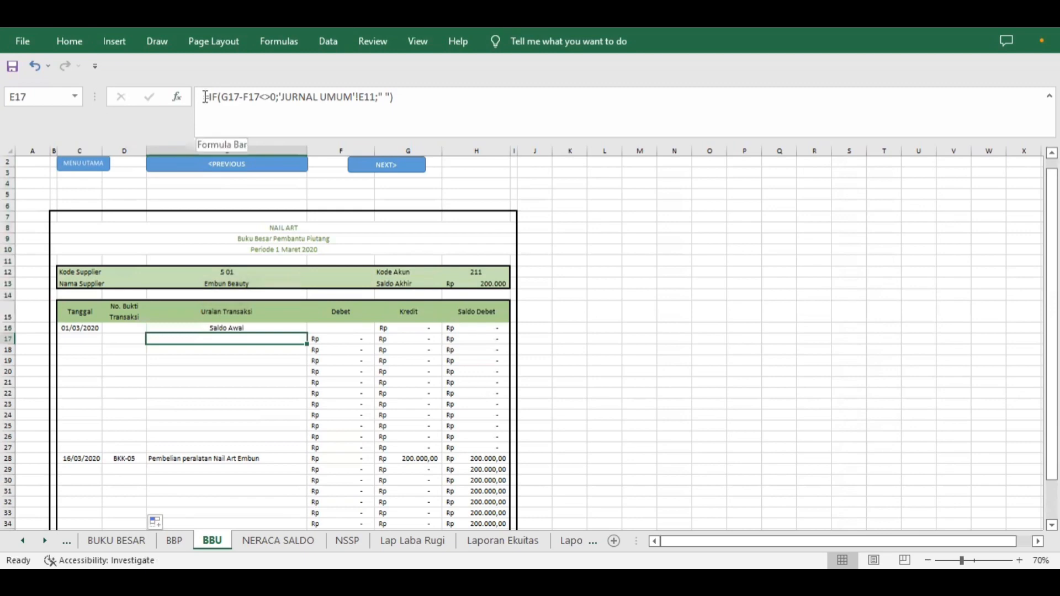
- Inspect the IF formula in E17 and fill the Uraian Transaksi formula down to E36
{"action": "left_click_drag", "start_coordinate": [203, 98], "coordinate": [418, 106]}
{"action": "key", "text": "Return"}
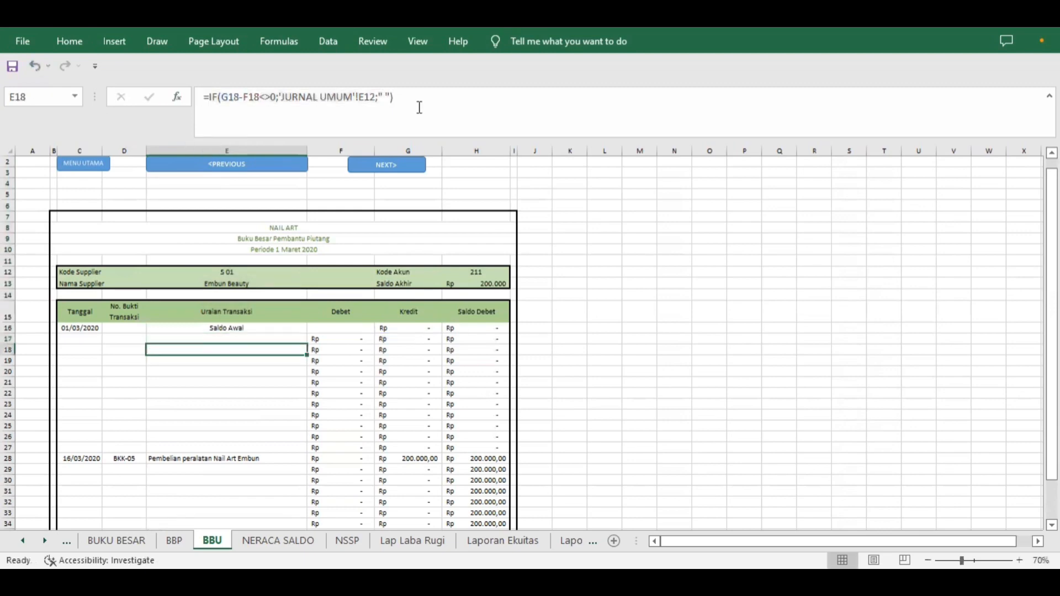
{"action": "left_click", "coordinate": [283, 338]}
{"action": "left_click_drag", "start_coordinate": [307, 344], "coordinate": [277, 513]}
{"action": "key", "text": "Return"}
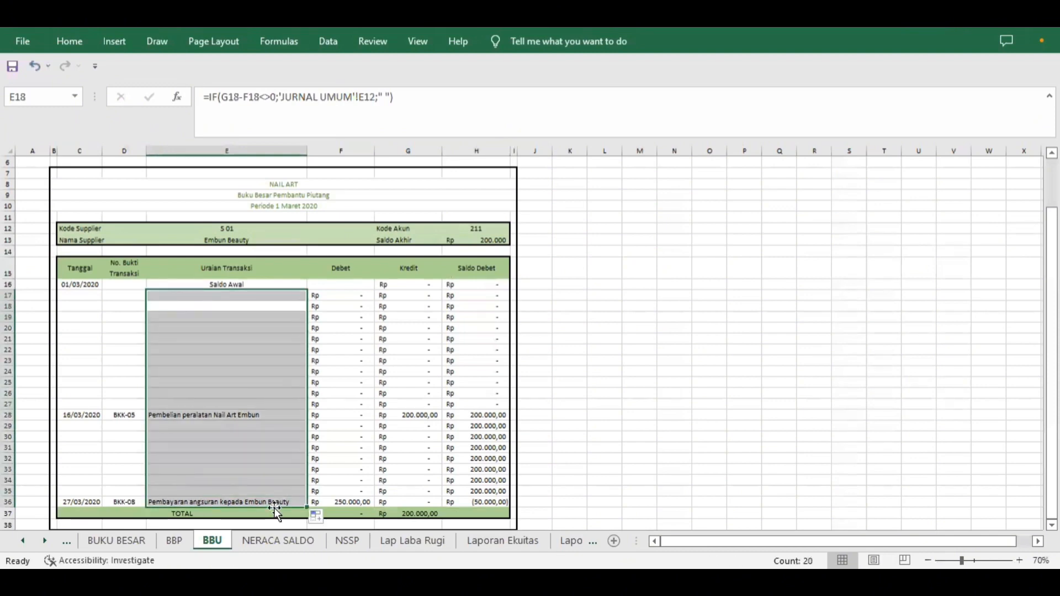
- Inspect the IF(AND) formula in F17 that pulls debits from JURNAL UMUM, and fill it down to F36
{"action": "left_click", "coordinate": [349, 298]}
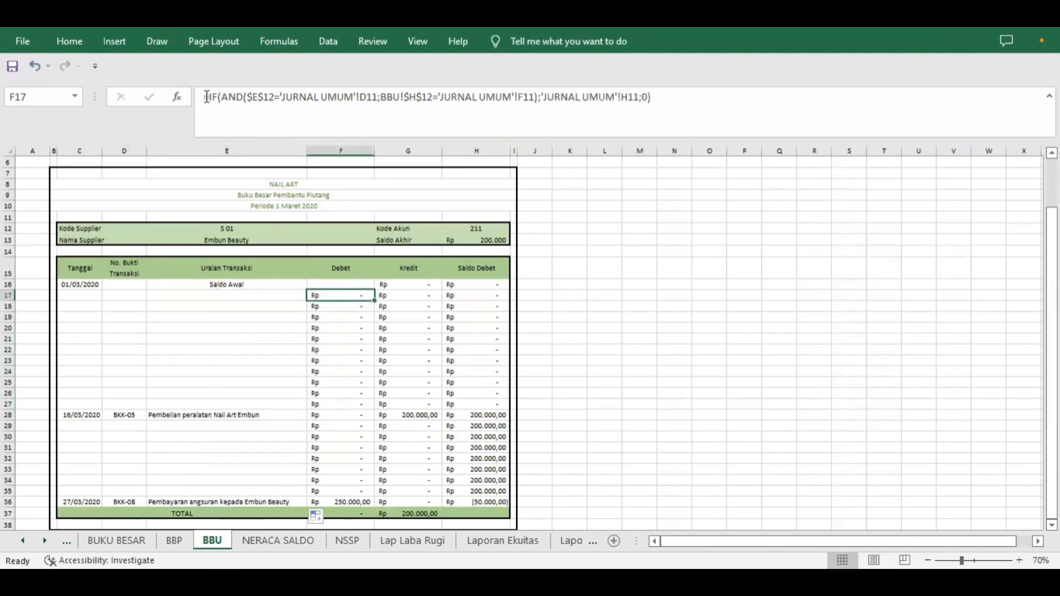
{"action": "left_click", "coordinate": [492, 118]}
{"action": "left_click", "coordinate": [657, 97]}
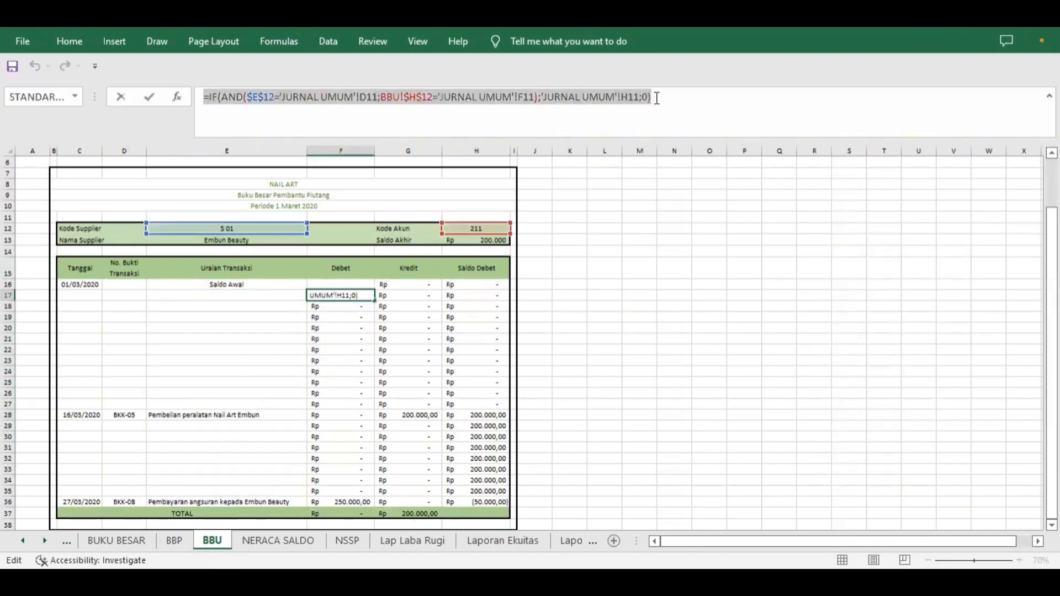
{"action": "key", "text": "Return"}
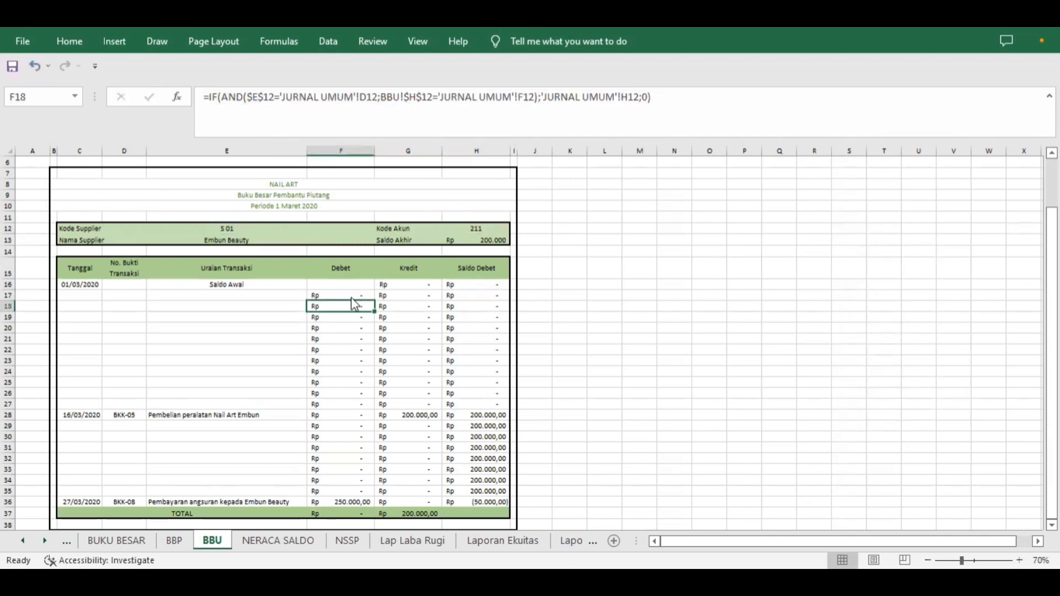
{"action": "left_click", "coordinate": [352, 295]}
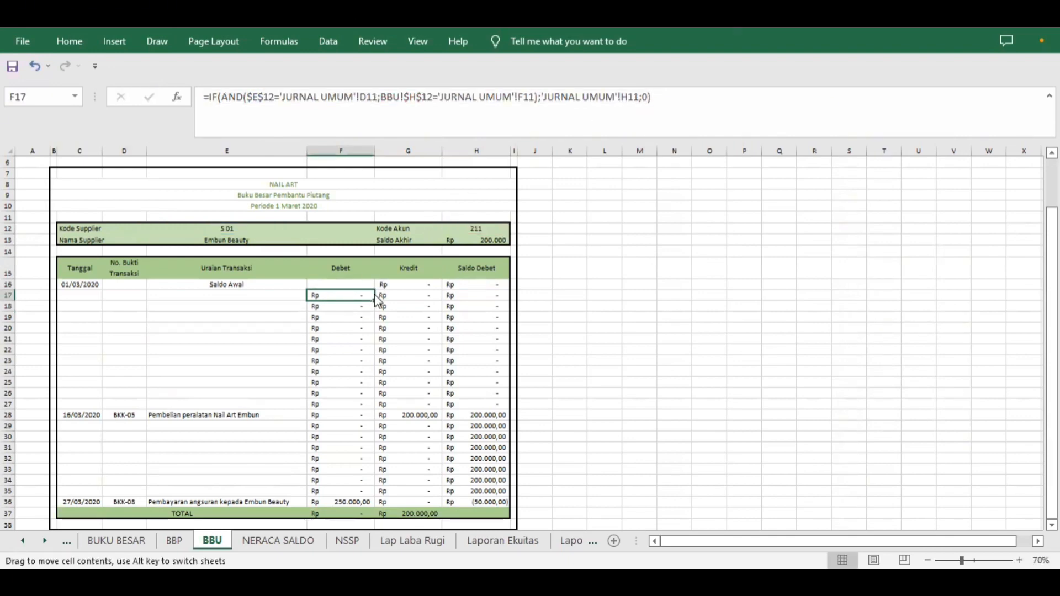
{"action": "left_click_drag", "start_coordinate": [374, 301], "coordinate": [374, 503]}
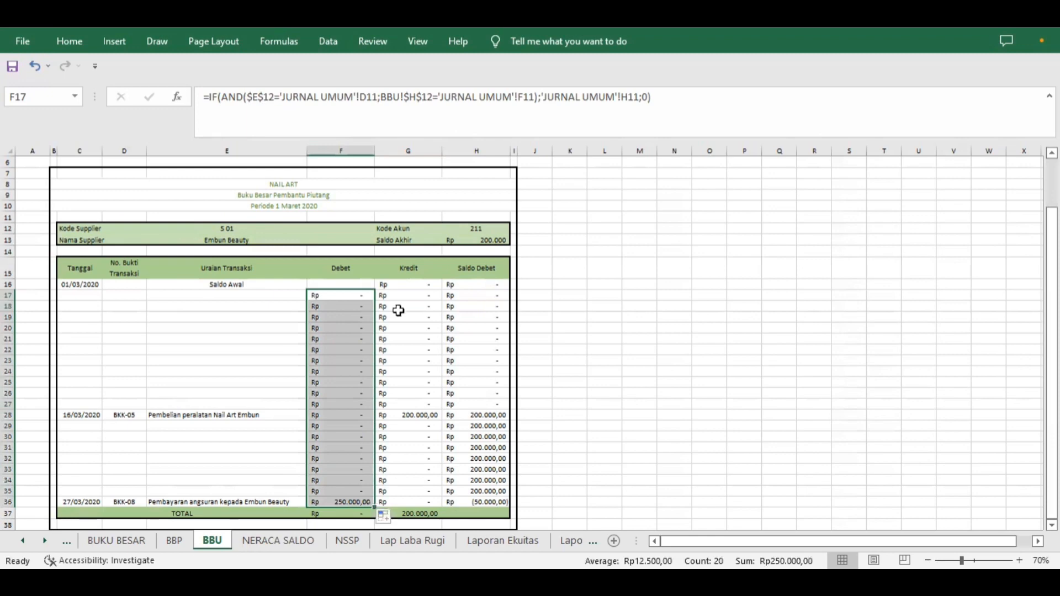
- Fill the Kredit formula from G17 down to G36, and select the running balance cell H17
{"action": "left_click", "coordinate": [403, 299]}
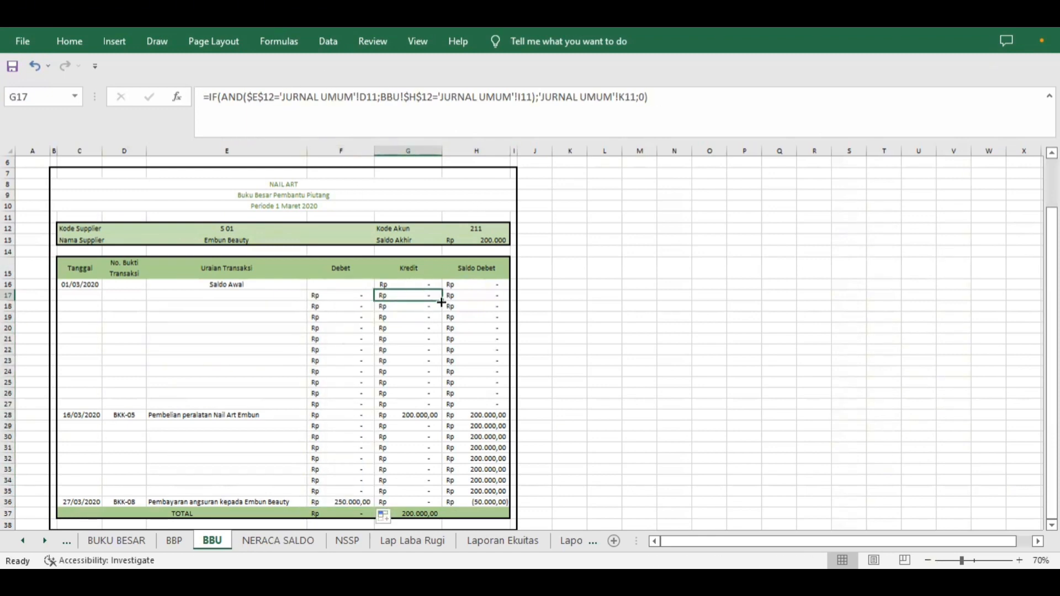
{"action": "left_click_drag", "start_coordinate": [441, 301], "coordinate": [436, 469]}
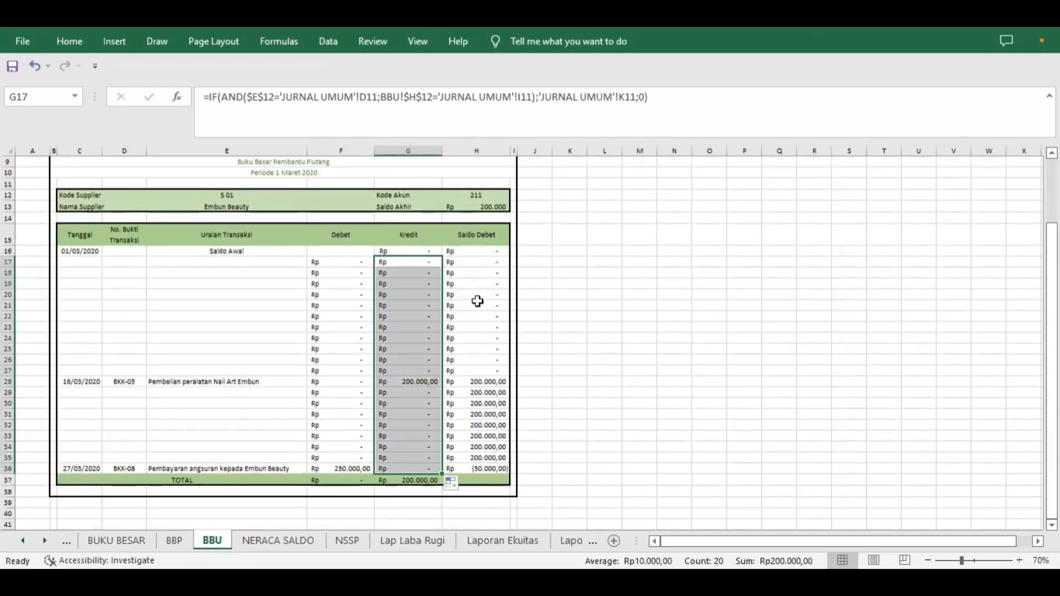
{"action": "left_click", "coordinate": [477, 262]}
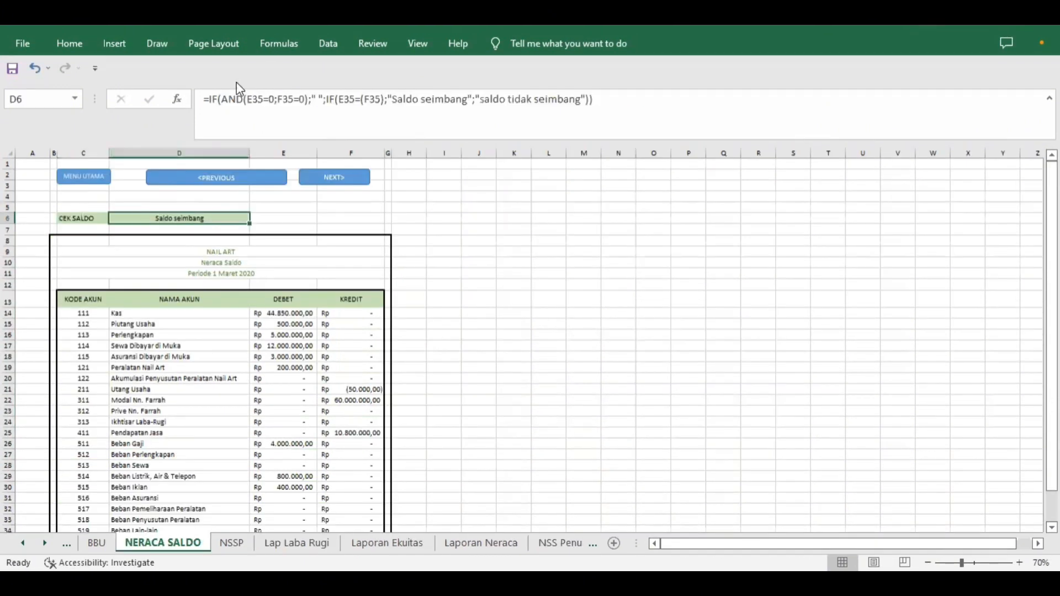
- On the NERACA SALDO sheet, inspect the CEK SALDO formula in D6, plus the title lines and period formula in C9 to C11
{"action": "left_click_drag", "start_coordinate": [203, 101], "coordinate": [471, 127]}
{"action": "key", "text": "Return"}
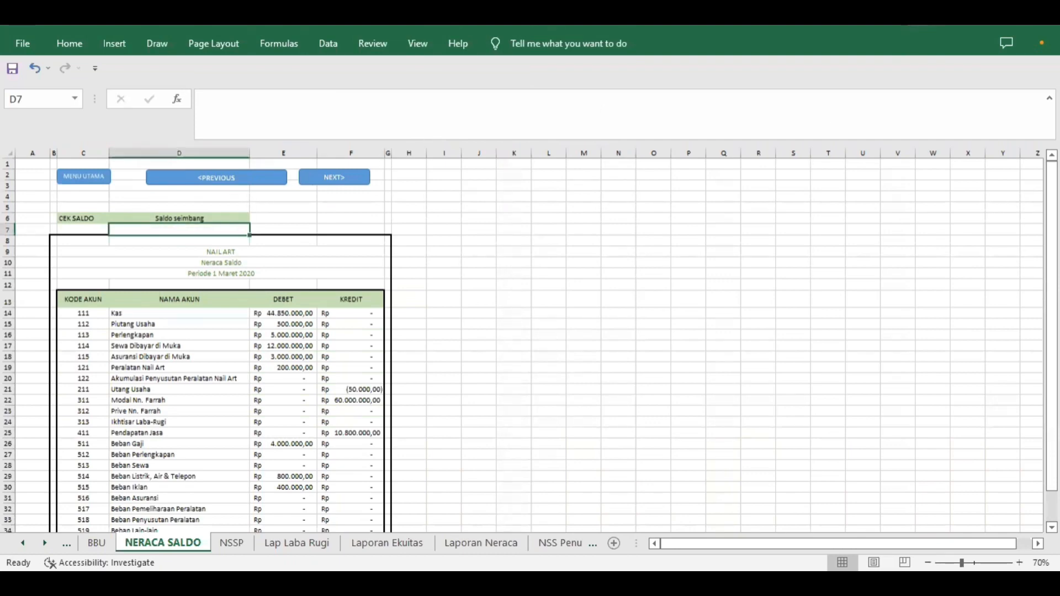
{"action": "left_click_drag", "start_coordinate": [1052, 213], "coordinate": [1052, 244]}
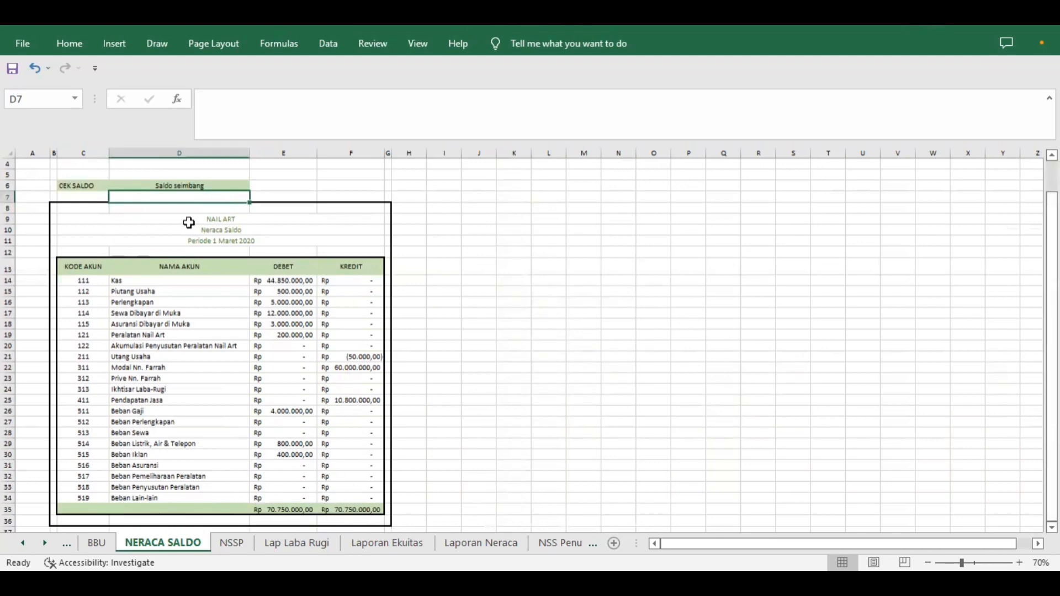
{"action": "left_click", "coordinate": [195, 219]}
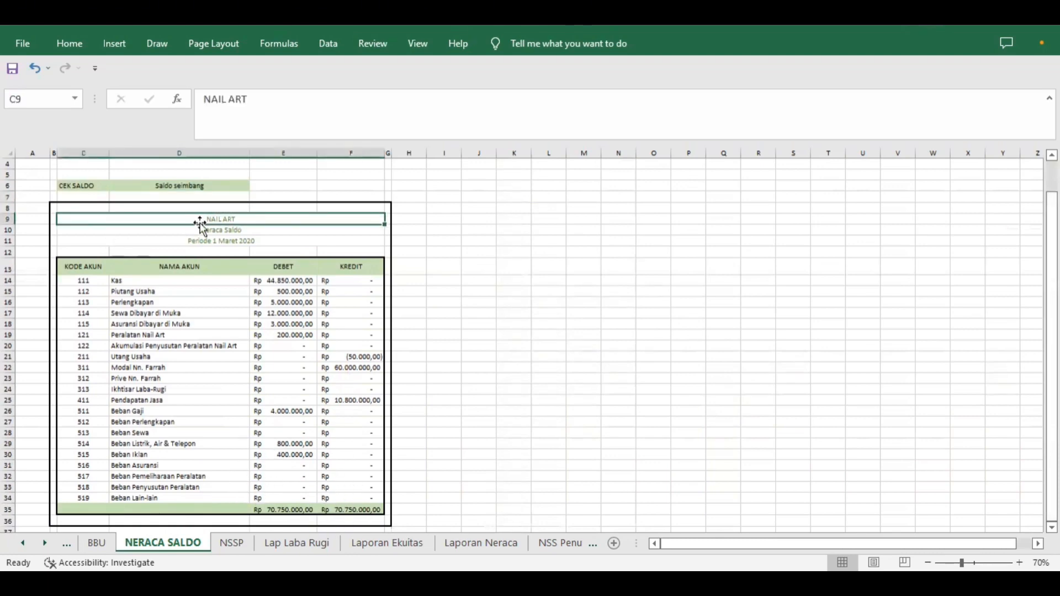
{"action": "left_click", "coordinate": [249, 230]}
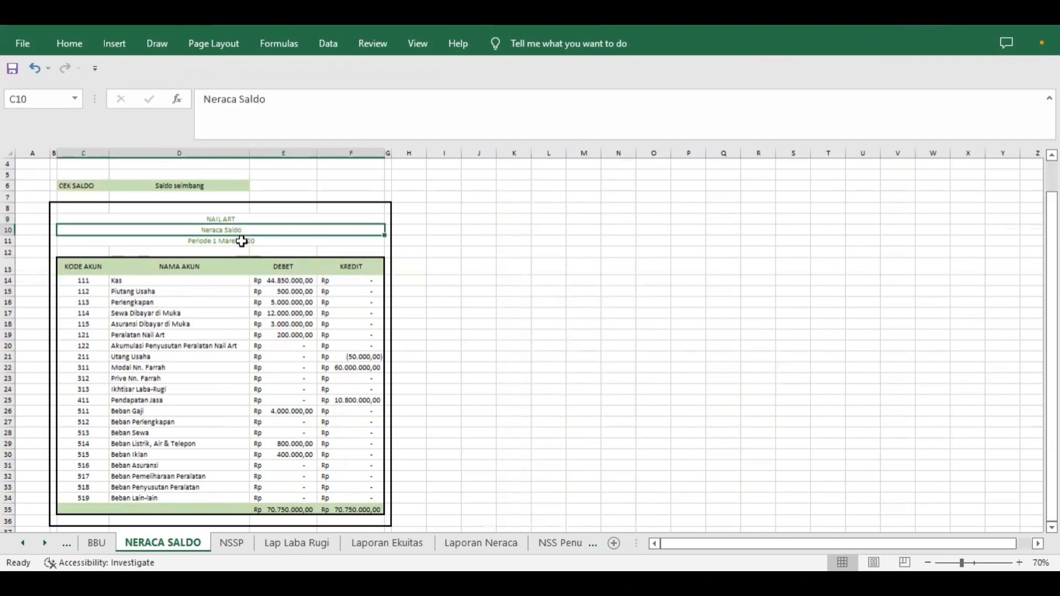
{"action": "left_click", "coordinate": [242, 241]}
{"action": "left_click", "coordinate": [202, 98]}
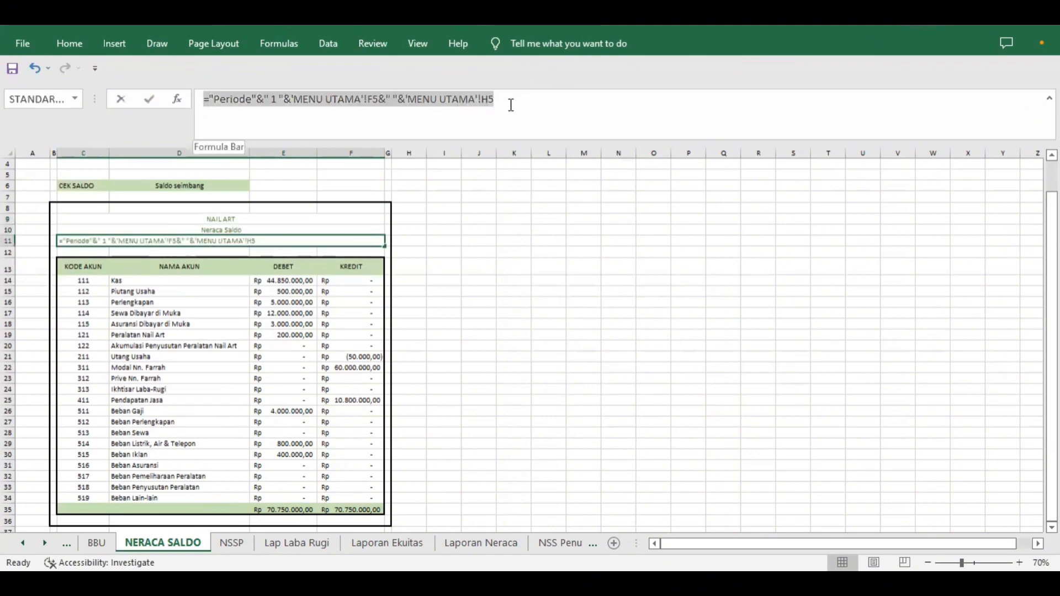
{"action": "key", "text": "Return"}
- Review the trial balance column headings KODE AKUN, NAMA AKUN, DEBET and KREDIT in row 13
{"action": "left_click", "coordinate": [88, 266]}
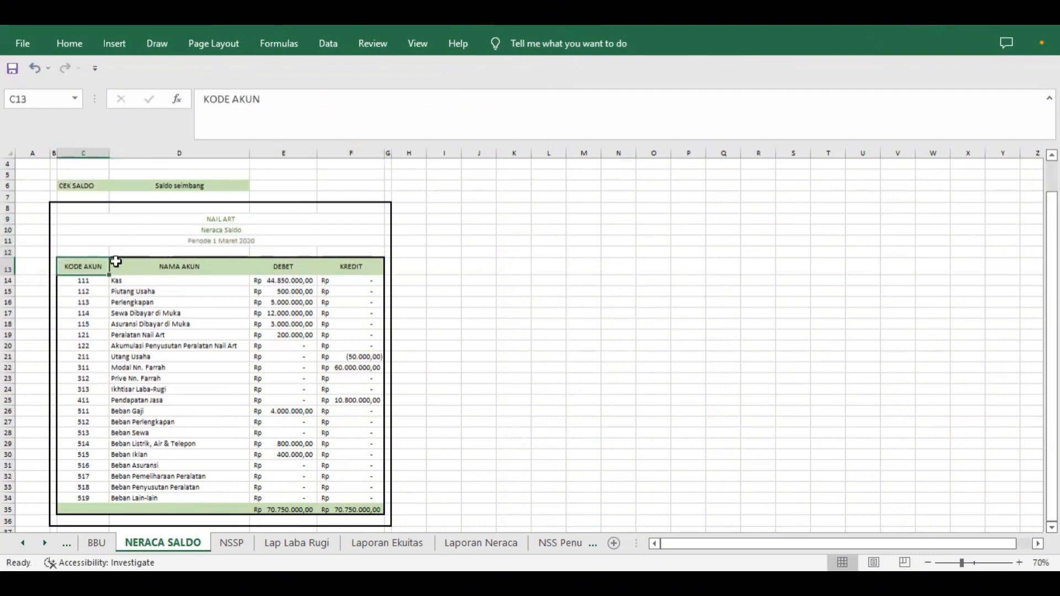
{"action": "left_click", "coordinate": [154, 267]}
{"action": "left_click", "coordinate": [282, 267]}
{"action": "left_click", "coordinate": [357, 267]}
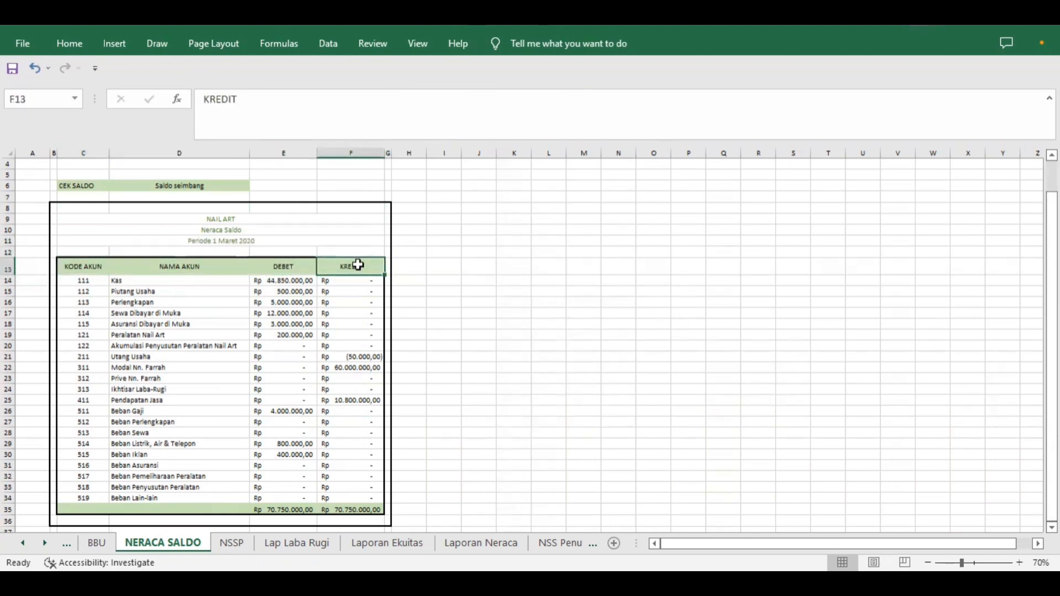
- Inspect the account code link in C14 and the account name VLOOKUP in D14, and fill the VLOOKUP down to D34
{"action": "left_click", "coordinate": [78, 282]}
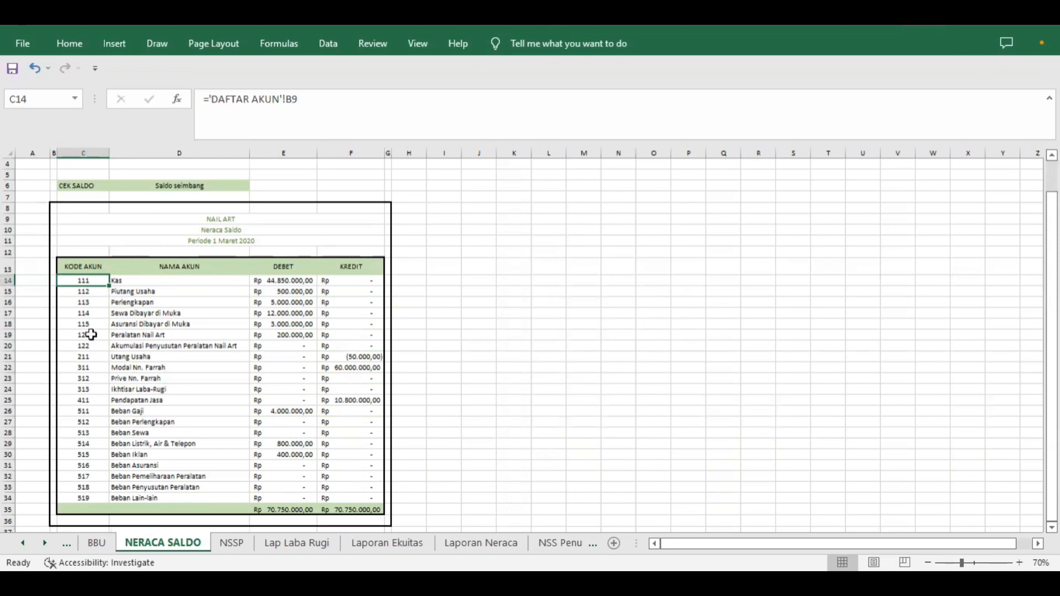
{"action": "left_click", "coordinate": [122, 281]}
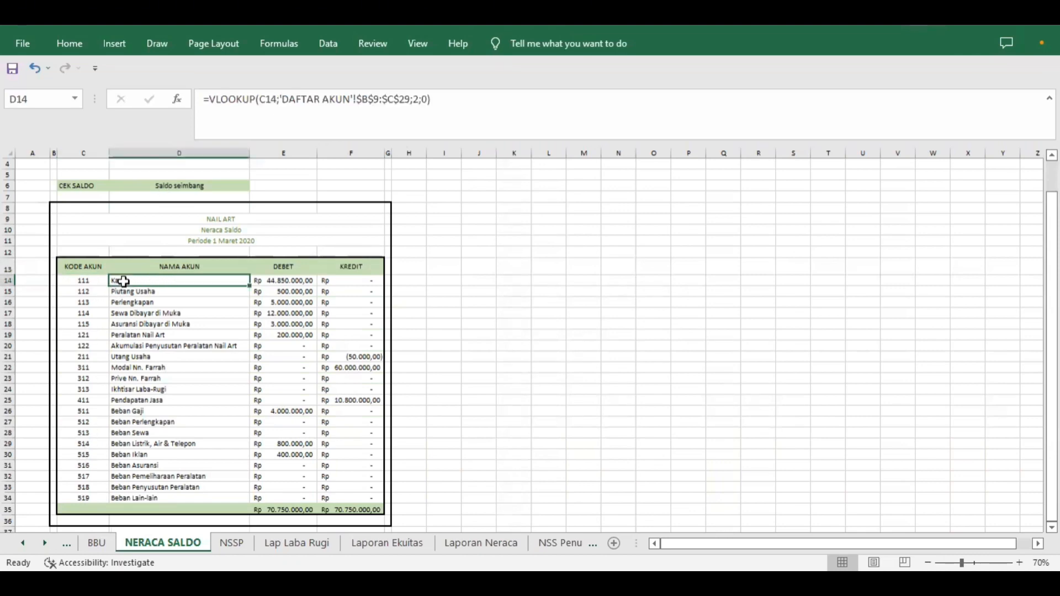
{"action": "left_click", "coordinate": [203, 99]}
{"action": "left_click_drag", "start_coordinate": [203, 98], "coordinate": [450, 99]}
{"action": "left_click", "coordinate": [451, 99]}
{"action": "key", "text": "Return"}
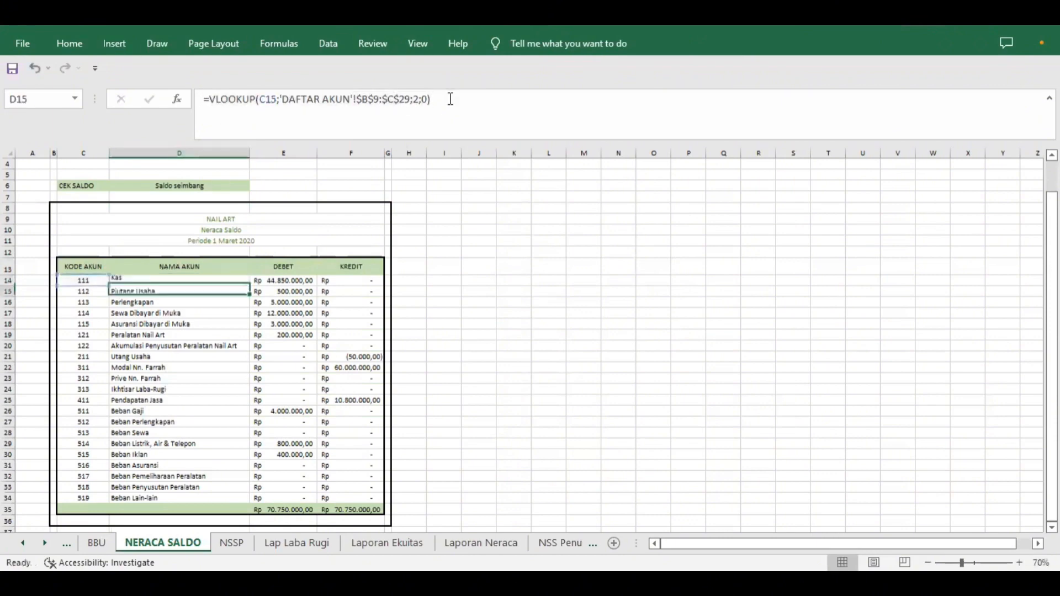
{"action": "left_click", "coordinate": [224, 282]}
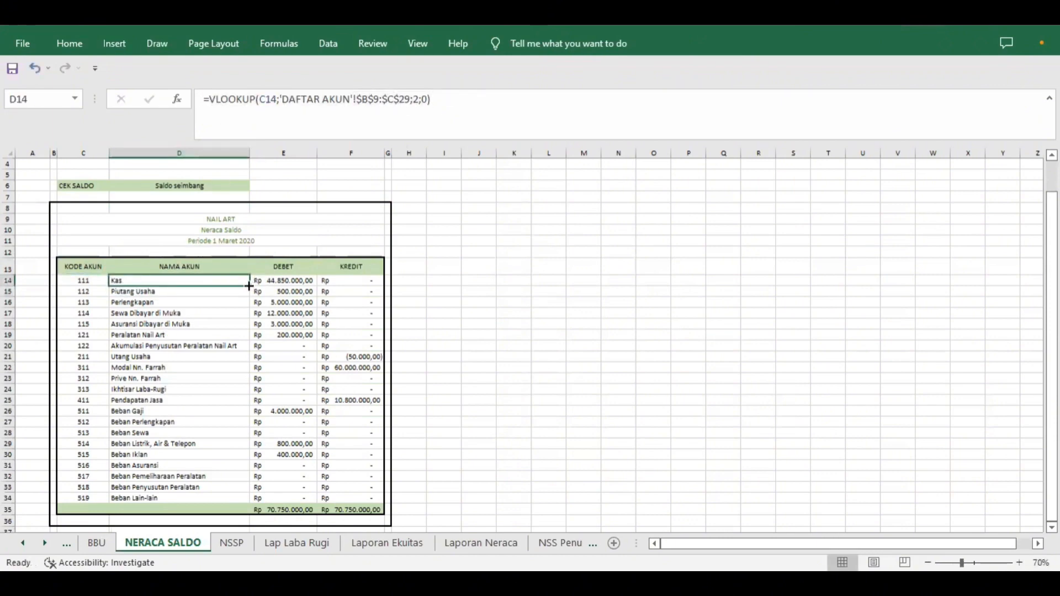
{"action": "left_click_drag", "start_coordinate": [247, 285], "coordinate": [224, 502]}
- Inspect the IF(OR) debit formula in E14 and the IF credit formula in F14 of the trial balance
{"action": "left_click", "coordinate": [282, 284]}
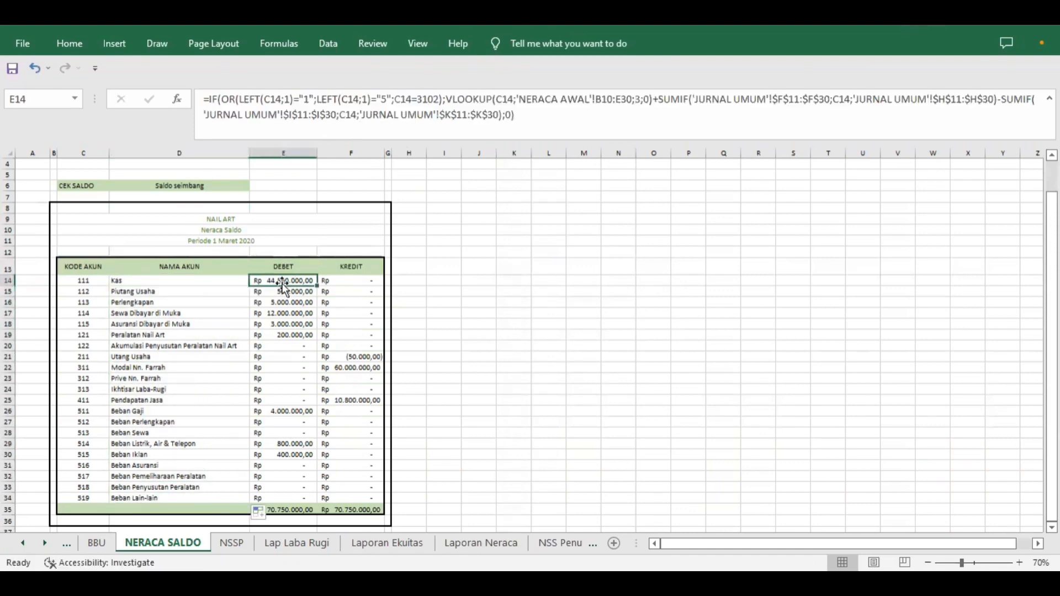
{"action": "left_click", "coordinate": [205, 99]}
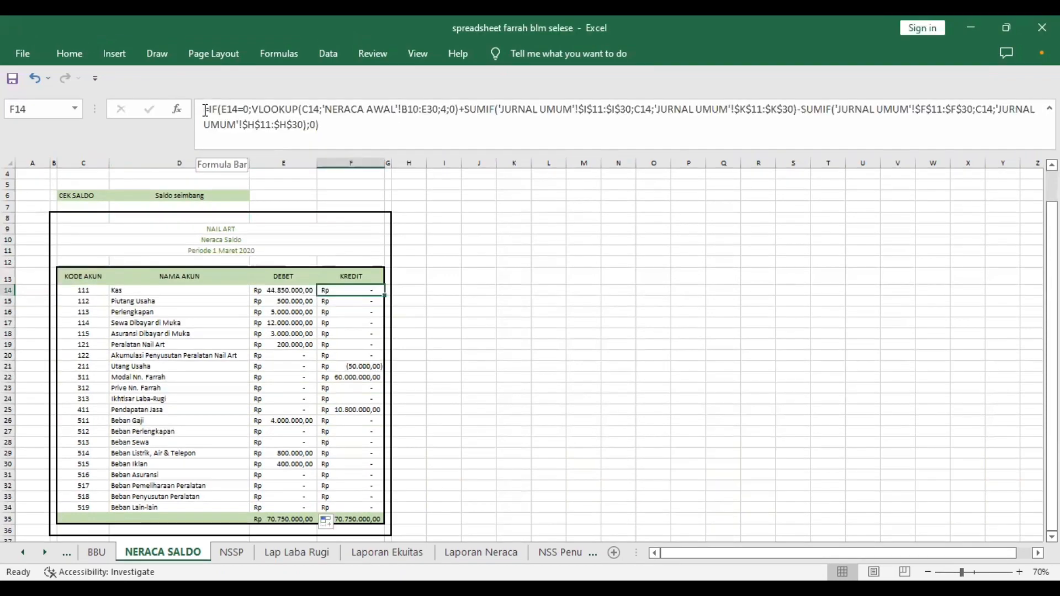
{"action": "left_click_drag", "start_coordinate": [203, 99], "coordinate": [319, 114]}
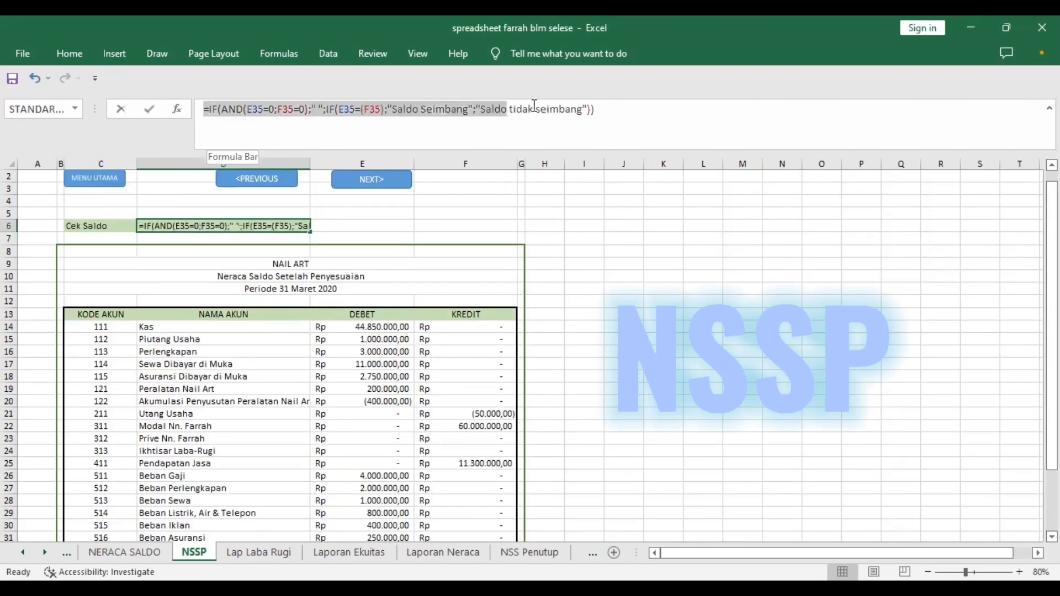
- On the NSSP sheet, inspect the Cek Saldo formula in D6, the title lines in C9 and C10, and the period formula in C11
{"action": "left_click_drag", "start_coordinate": [506, 111], "coordinate": [596, 114]}
{"action": "key", "text": "Return"}
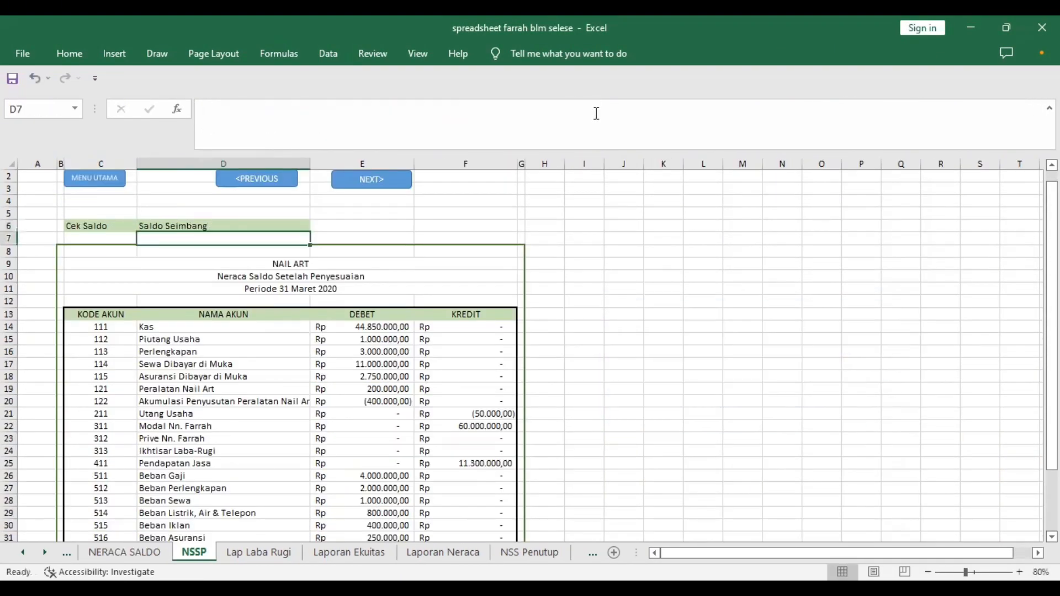
{"action": "left_click", "coordinate": [296, 263]}
{"action": "left_click", "coordinate": [305, 276]}
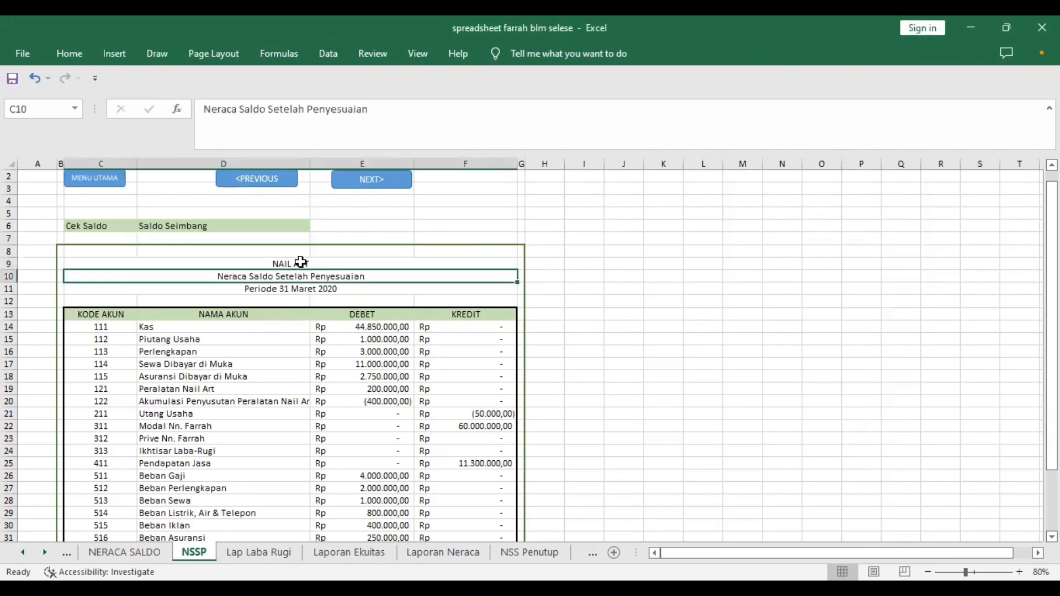
{"action": "left_click", "coordinate": [301, 263]}
{"action": "left_click", "coordinate": [302, 275]}
{"action": "left_click", "coordinate": [302, 288]}
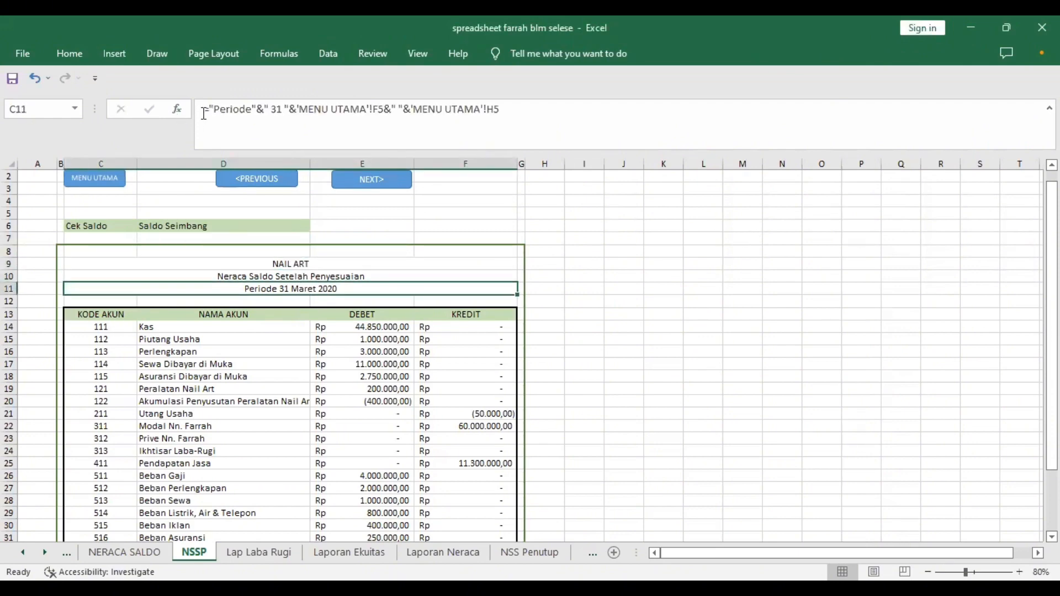
{"action": "left_click", "coordinate": [535, 108]}
{"action": "key", "text": "Return"}
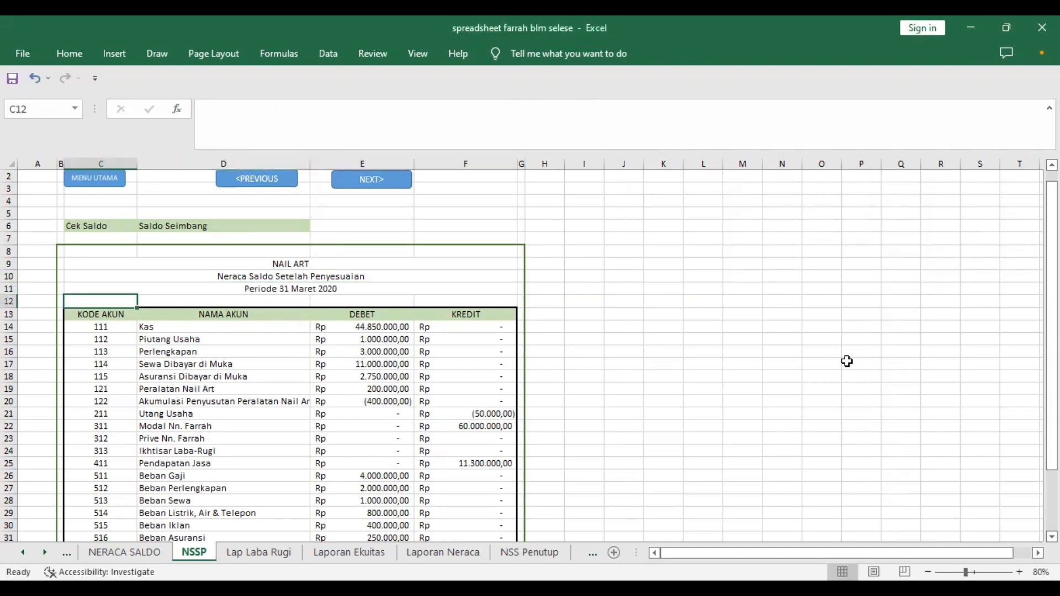
- Inspect the adjusted trial balance formulas in C14 to F14 for the account code, account name, debit and credit
{"action": "scroll", "coordinate": [895, 511], "scroll_direction": "down", "scroll_amount": 2}
{"action": "left_click", "coordinate": [113, 252]}
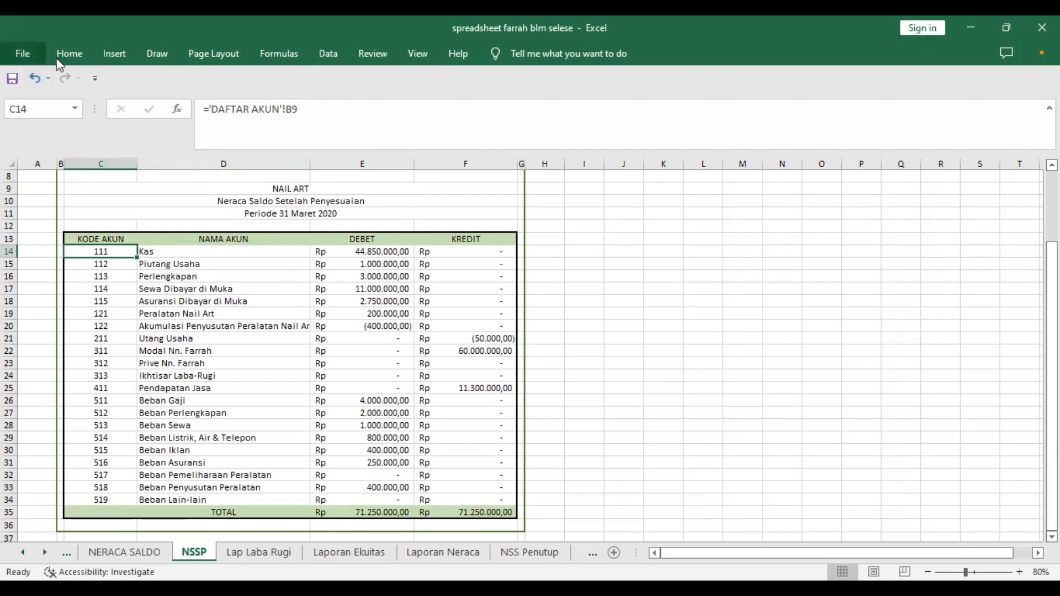
{"action": "left_click", "coordinate": [208, 250]}
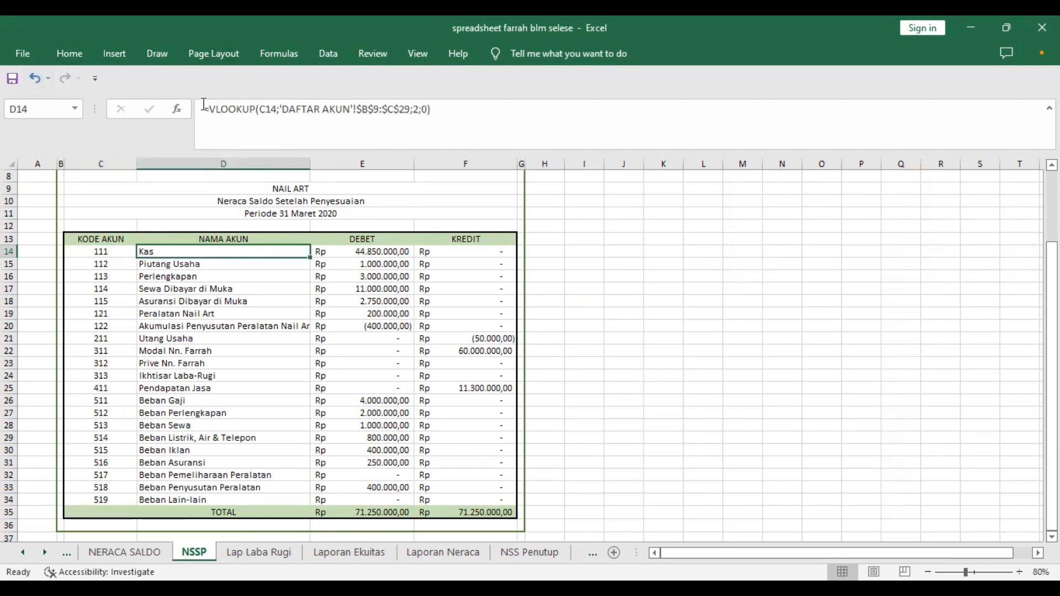
{"action": "left_click", "coordinate": [353, 109]}
{"action": "left_click", "coordinate": [345, 251]}
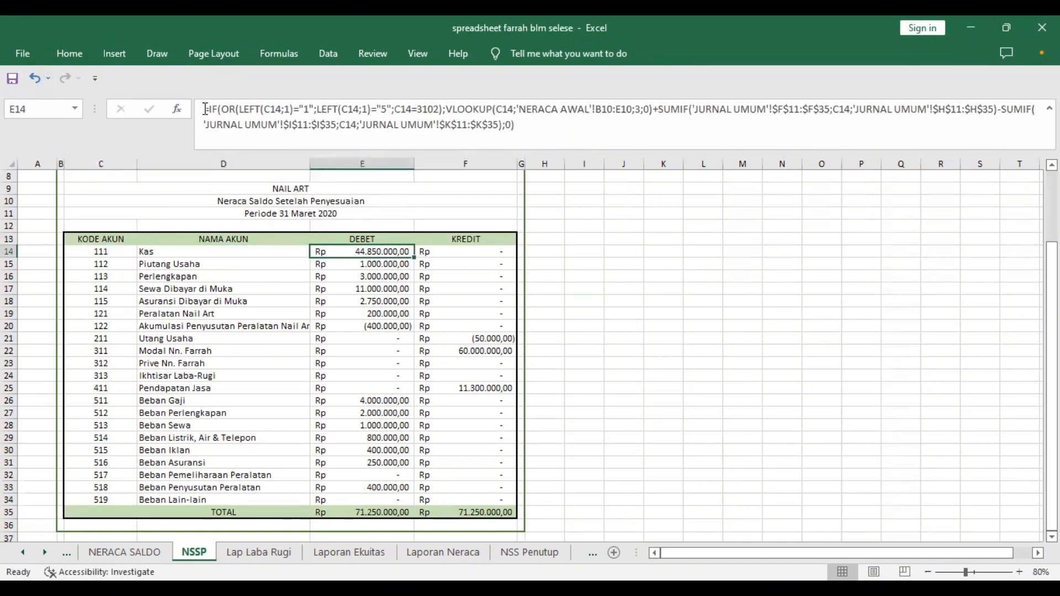
{"action": "left_click", "coordinate": [513, 251]}
{"action": "left_click", "coordinate": [322, 127]}
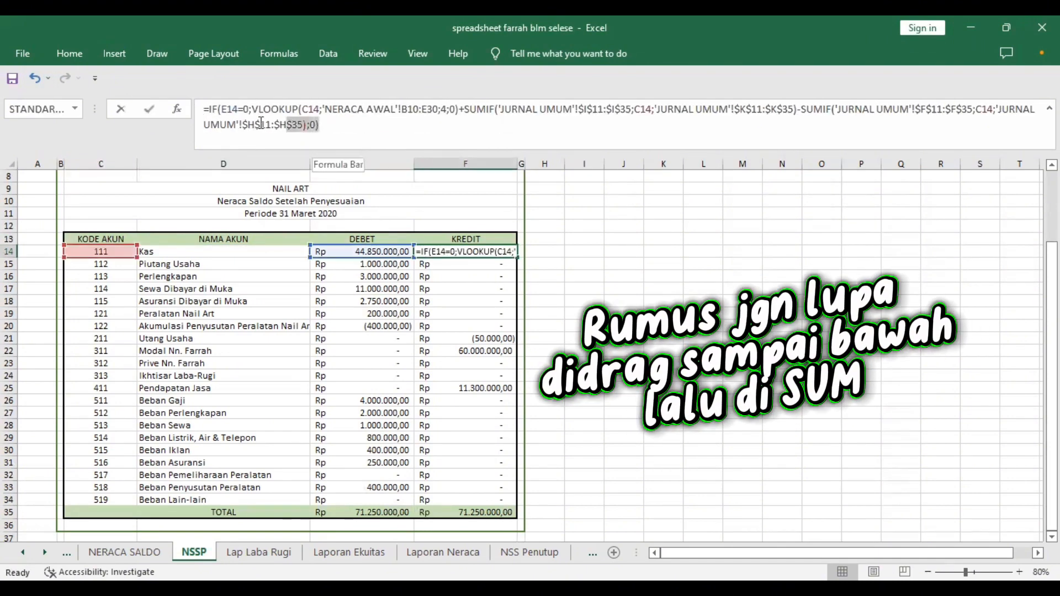
{"action": "key", "text": "ctrl+a"}
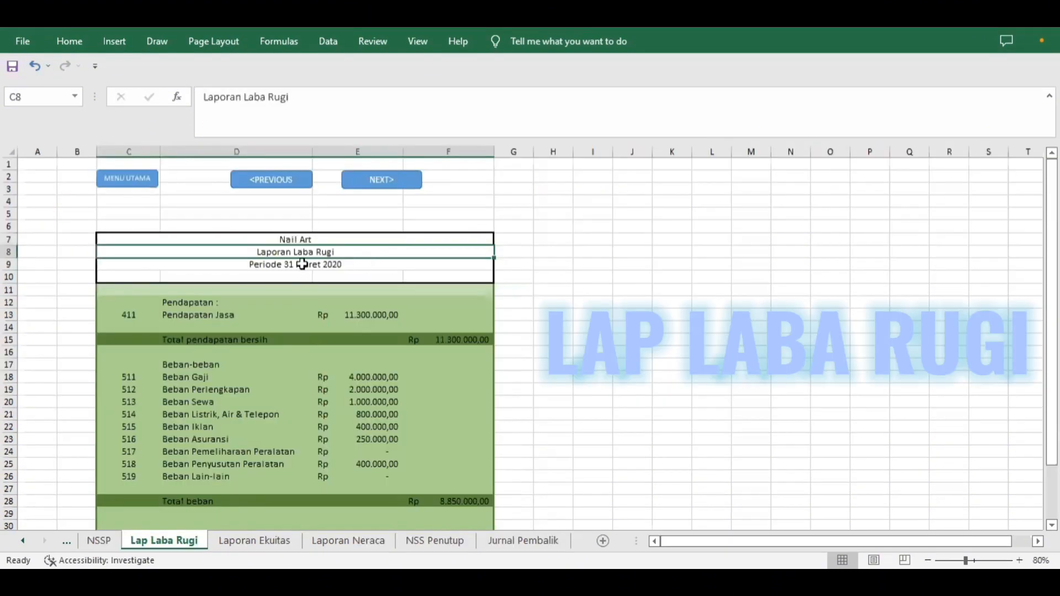
- On the Lap Laba Rugi sheet, inspect the period formula in C9 and the list of selectable account codes in C13
{"action": "left_click", "coordinate": [302, 265]}
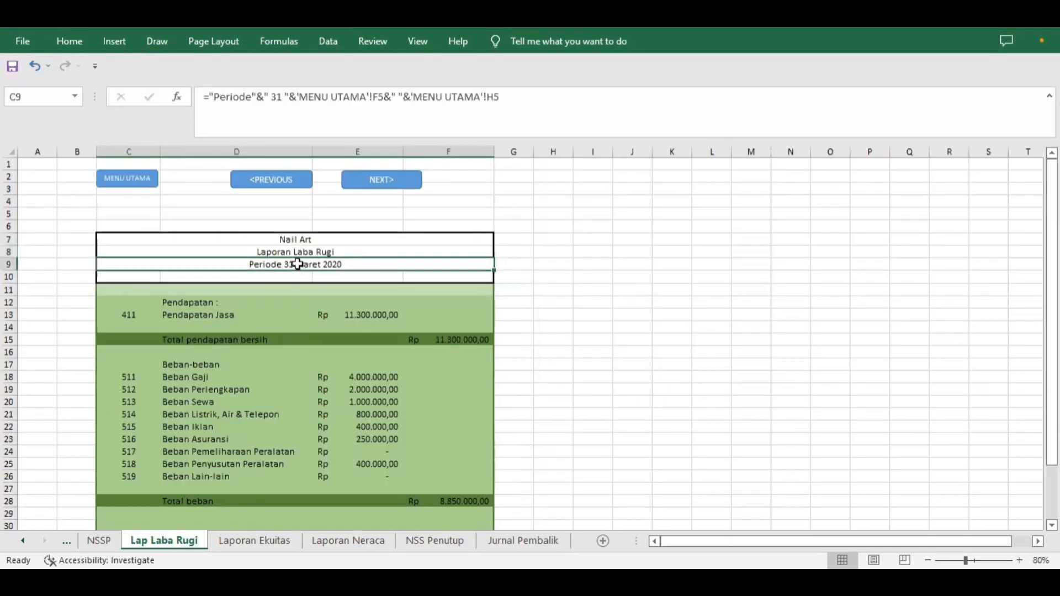
{"action": "left_click_drag", "start_coordinate": [202, 97], "coordinate": [502, 98]}
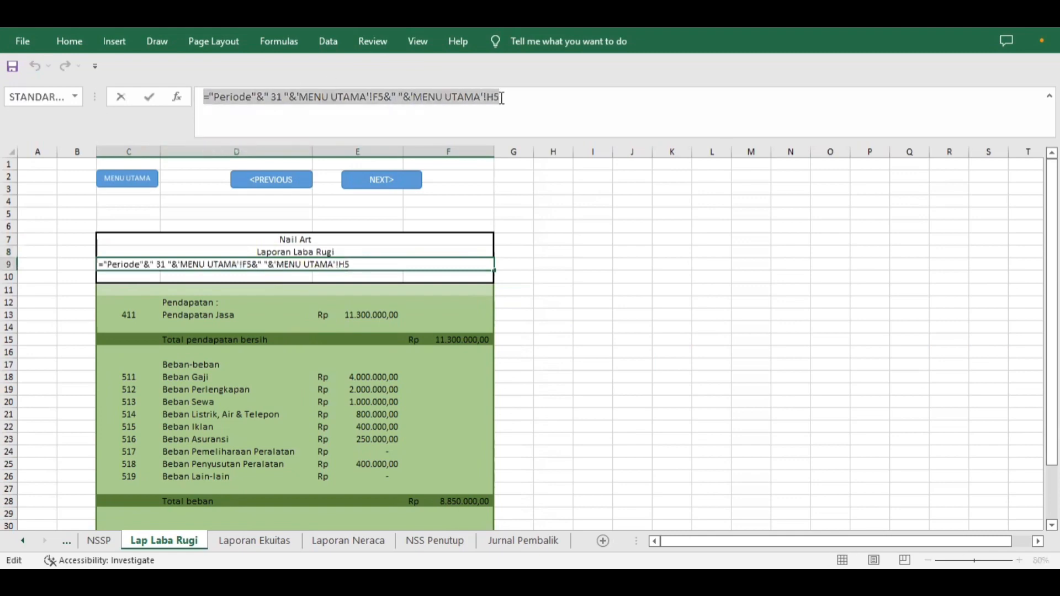
{"action": "left_click", "coordinate": [140, 315]}
{"action": "left_click", "coordinate": [167, 316]}
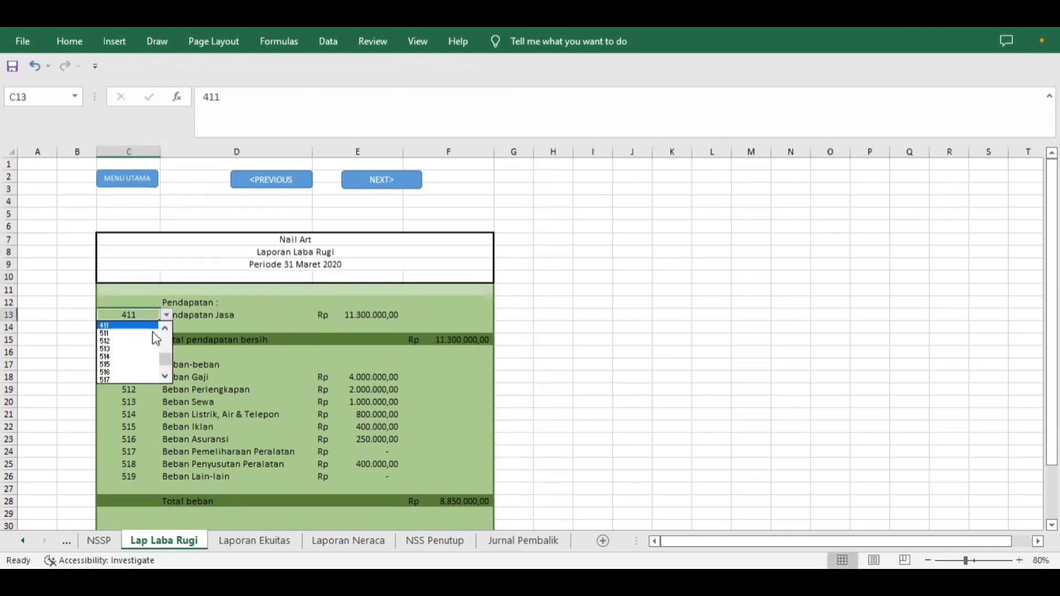
{"action": "left_click", "coordinate": [151, 333]}
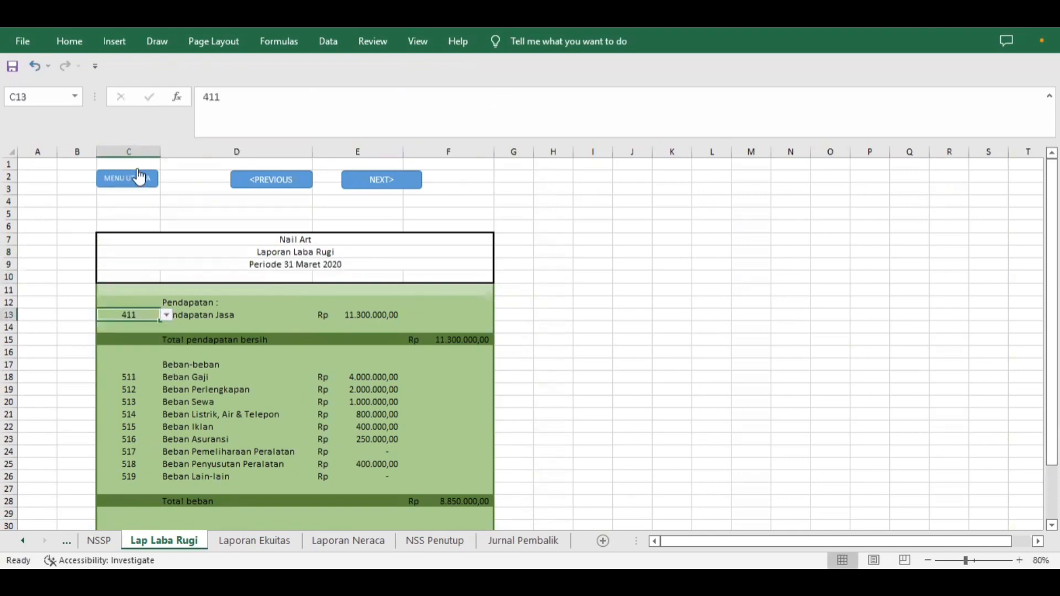
{"action": "left_click", "coordinate": [334, 38]}
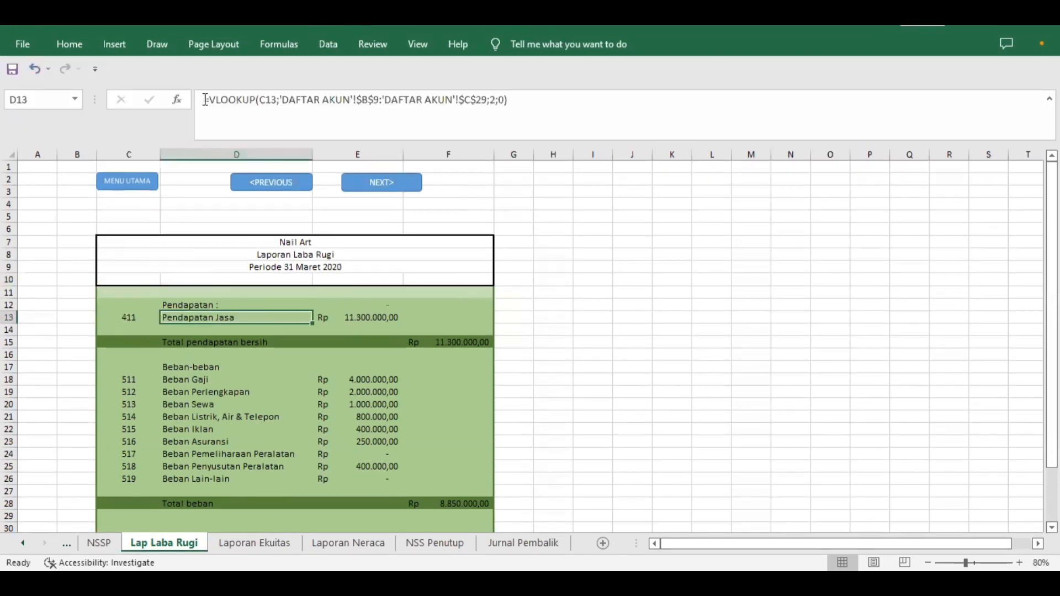
- Inspect the Pendapatan Jasa account name VLOOKUP in D13 and the amount formula in E13
{"action": "left_click_drag", "start_coordinate": [205, 98], "coordinate": [492, 95]}
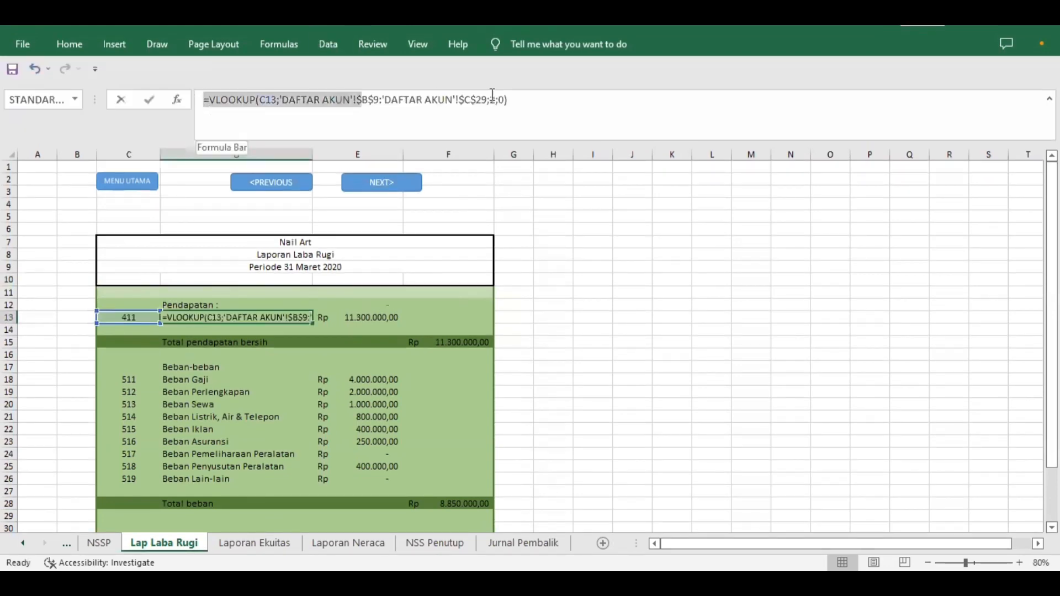
{"action": "key", "text": "Return"}
{"action": "left_click", "coordinate": [358, 318]}
{"action": "left_click_drag", "start_coordinate": [204, 100], "coordinate": [611, 101]}
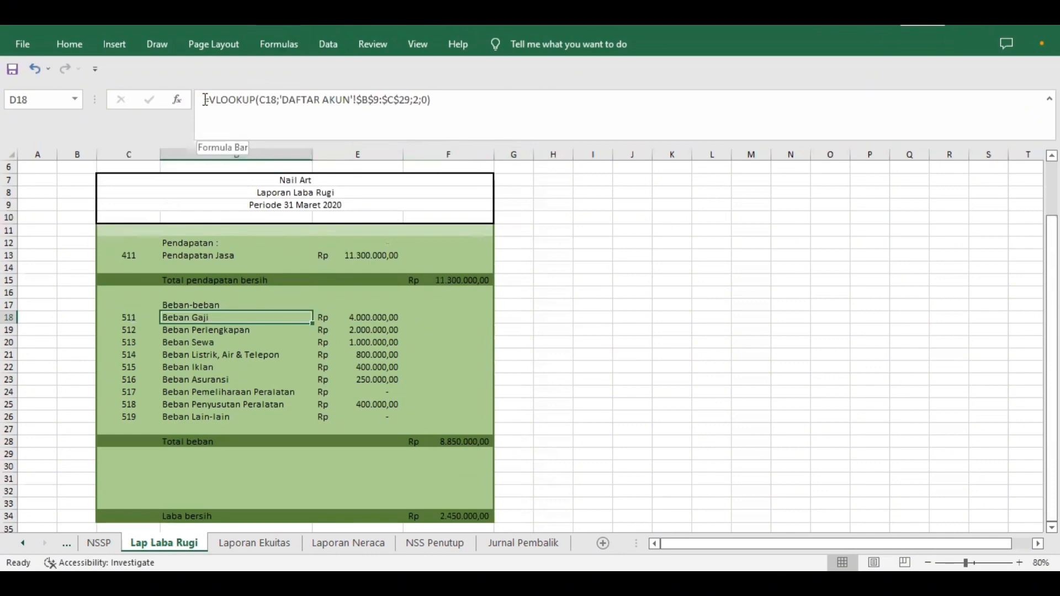
- Inspect the Beban Gaji account name VLOOKUP in D18 and the VLOOKUP to NSSP in E18
{"action": "left_click_drag", "start_coordinate": [204, 101], "coordinate": [433, 101]}
{"action": "key", "text": "Return"}
{"action": "left_click", "coordinate": [358, 317]}
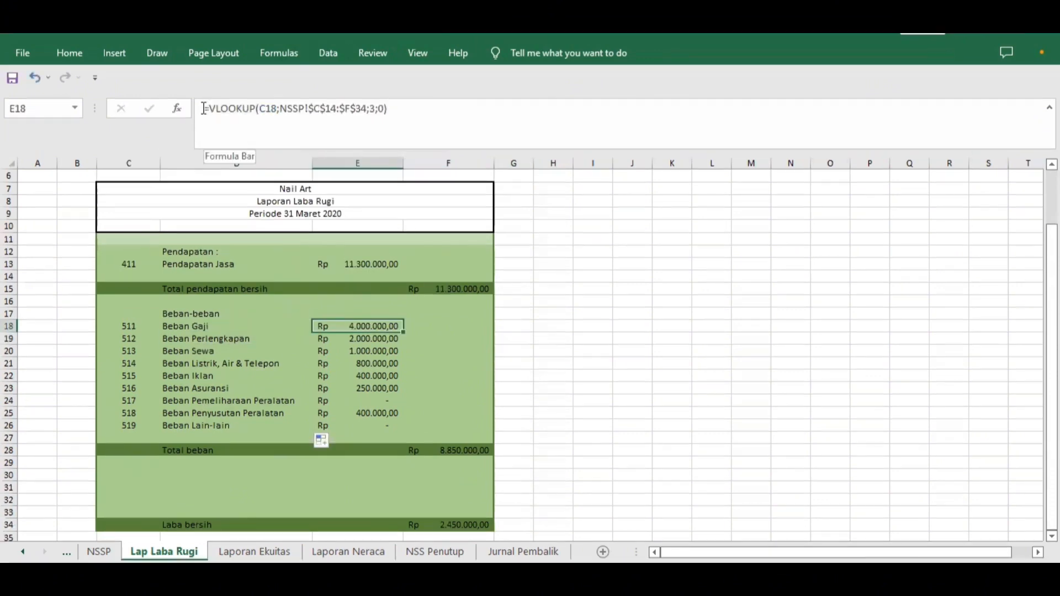
{"action": "left_click_drag", "start_coordinate": [204, 101], "coordinate": [390, 101]}
{"action": "key", "text": "Return"}
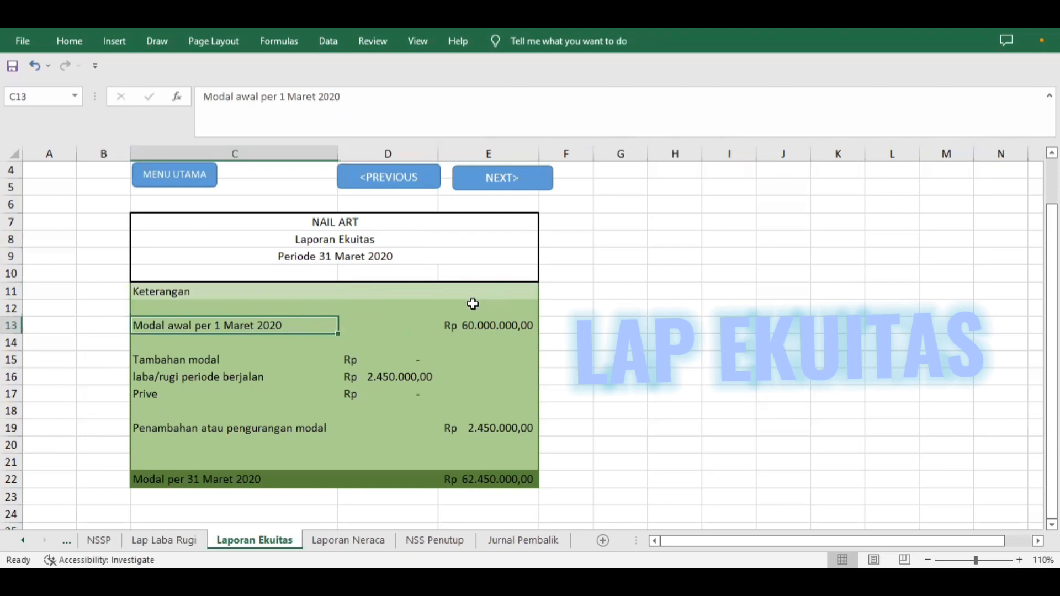
- On the Laporan Ekuitas sheet, inspect the opening capital link in E13 and the profit or loss link in D16
{"action": "left_click", "coordinate": [488, 331]}
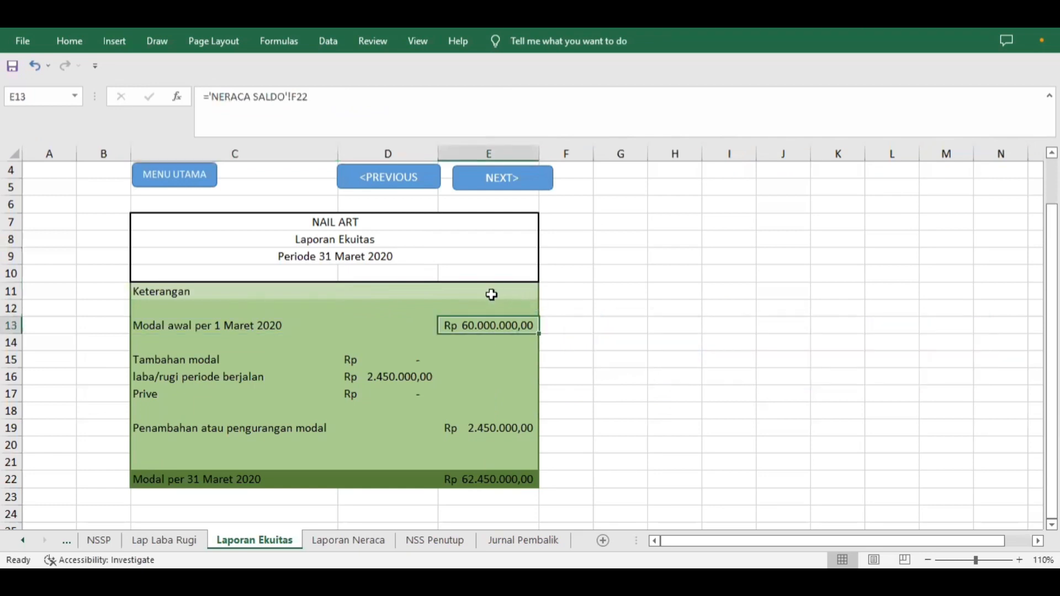
{"action": "left_click", "coordinate": [323, 378]}
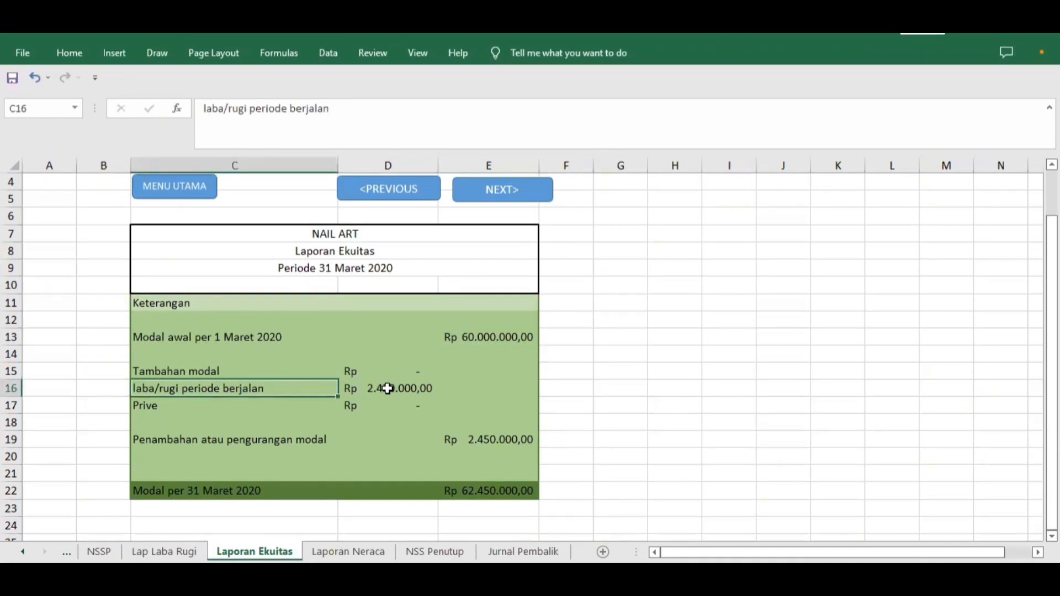
{"action": "left_click", "coordinate": [388, 388]}
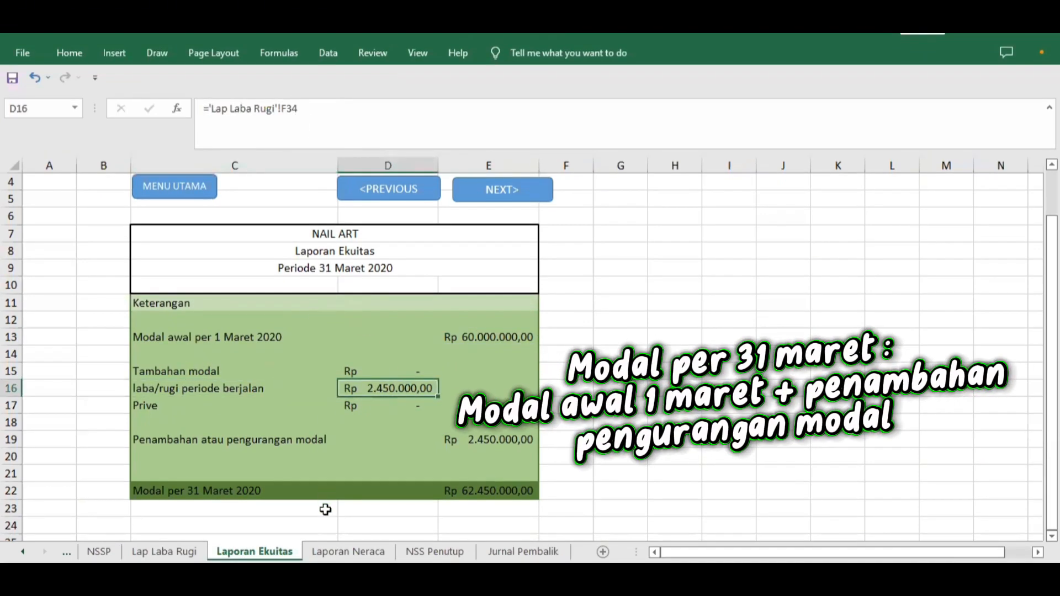
- On the Laporan Neraca sheet, inspect the Kas account name formula in D15 and its balance formula in E15
{"action": "left_click", "coordinate": [348, 552]}
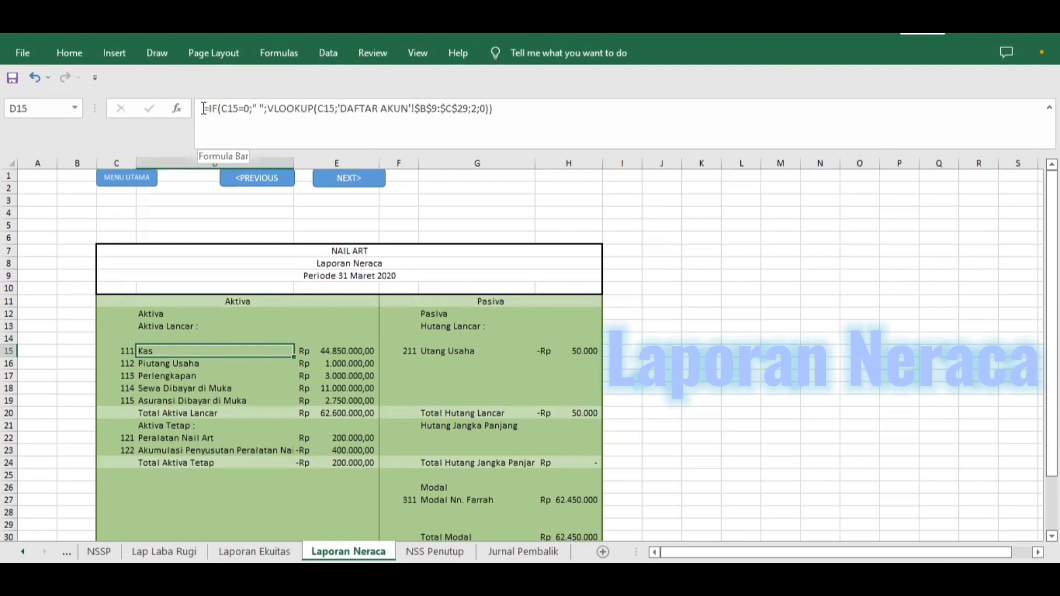
{"action": "left_click_drag", "start_coordinate": [203, 108], "coordinate": [500, 108]}
{"action": "key", "text": "Tab"}
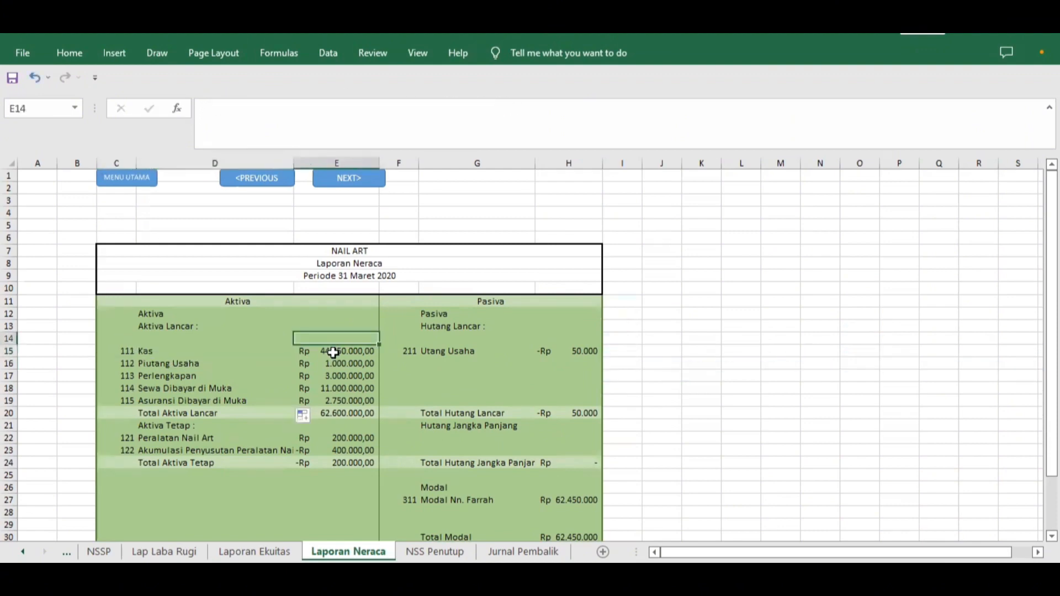
{"action": "left_click_drag", "start_coordinate": [205, 108], "coordinate": [553, 128]}
{"action": "left_click", "coordinate": [553, 128]}
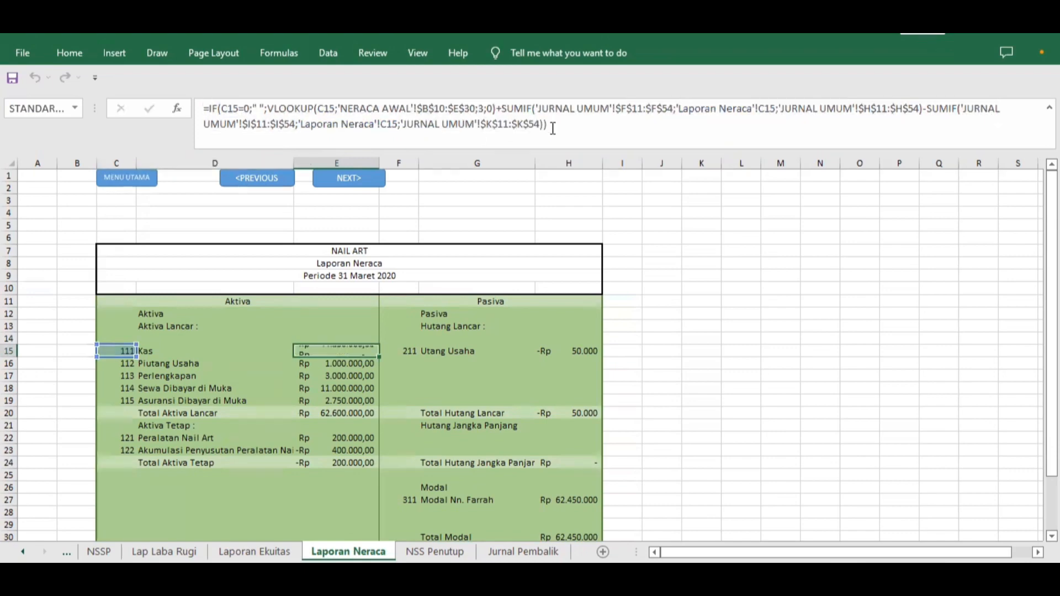
{"action": "key", "text": "Return"}
- Inspect the Peralatan Nail Art account name formula in D22 and its balance formula in E22 under Aktiva Tetap
{"action": "left_click", "coordinate": [173, 449]}
{"action": "left_click", "coordinate": [173, 437]}
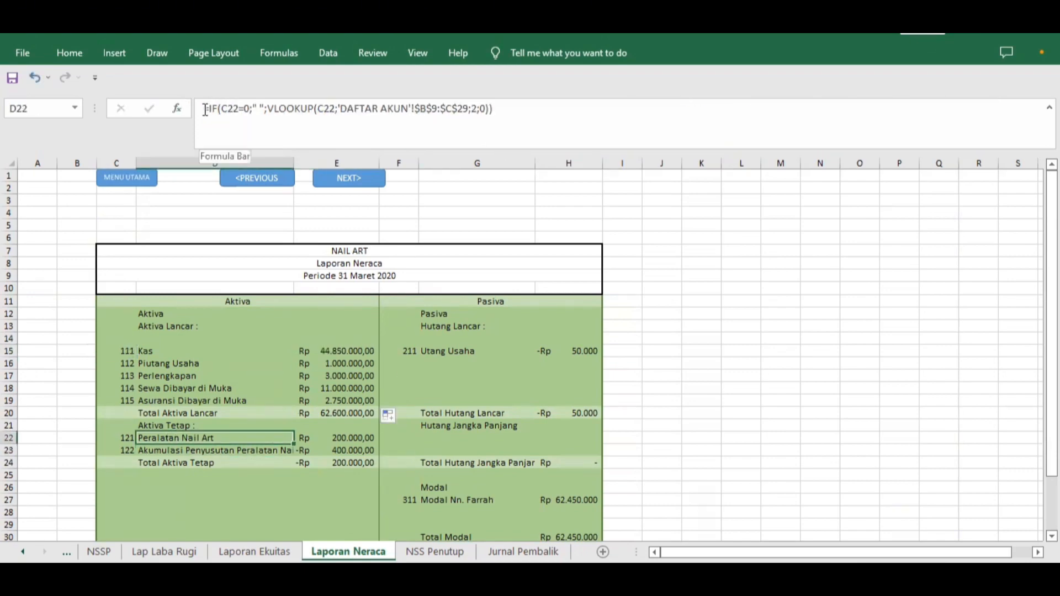
{"action": "left_click_drag", "start_coordinate": [204, 108], "coordinate": [494, 103]}
{"action": "key", "text": "Return"}
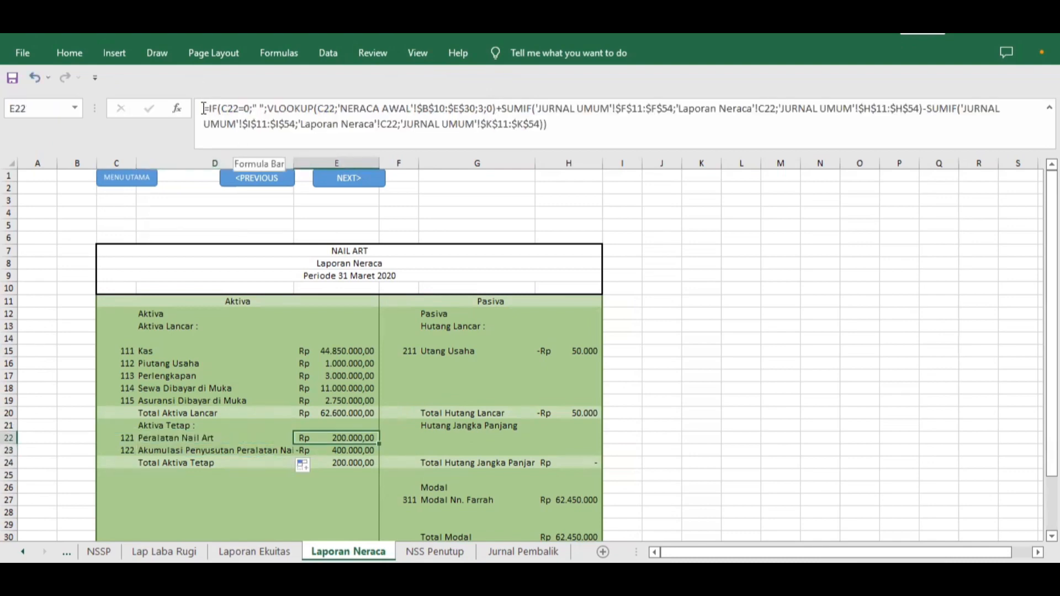
{"action": "left_click", "coordinate": [203, 108]}
{"action": "key", "text": "Return"}
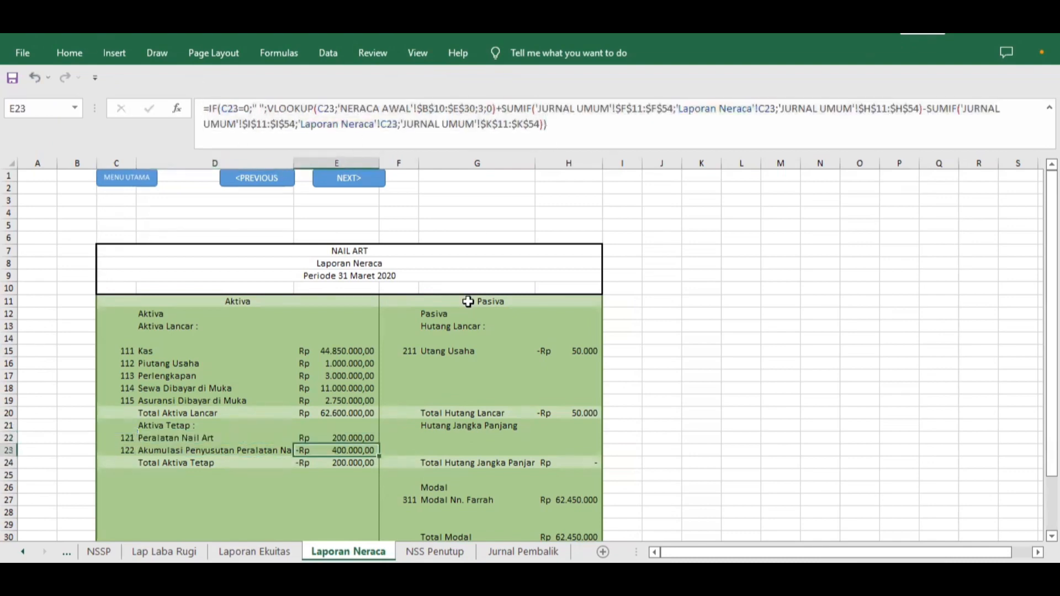
- Inspect the Utang Usaha account name formula in G15 and its balance formula in H15 under Hutang Lancar
{"action": "scroll", "coordinate": [468, 302], "scroll_direction": "down", "scroll_amount": 2}
{"action": "left_click", "coordinate": [522, 289]}
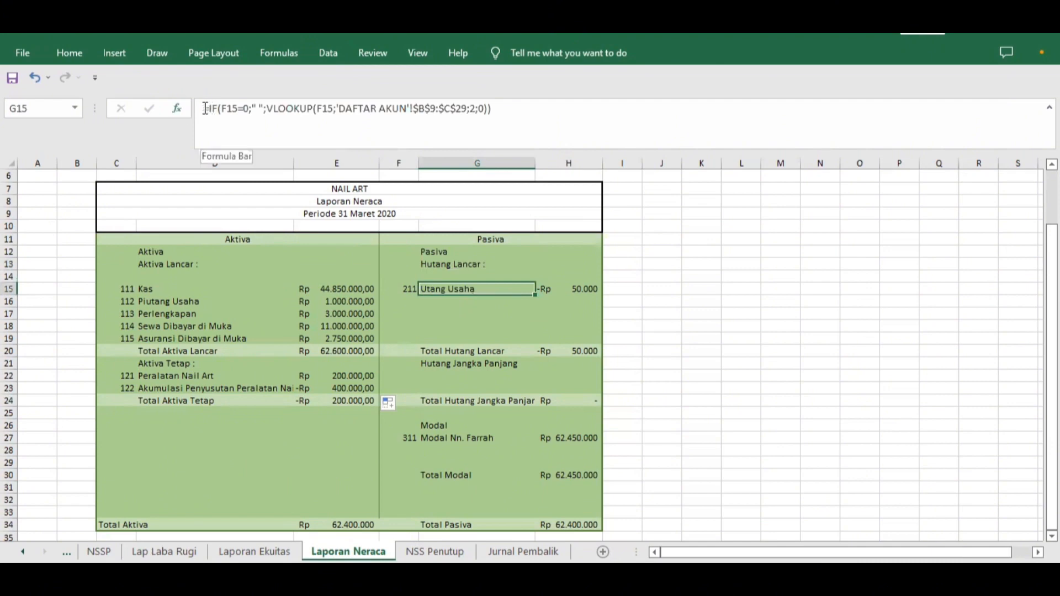
{"action": "left_click_drag", "start_coordinate": [205, 109], "coordinate": [516, 103]}
{"action": "key", "text": "Return"}
{"action": "left_click", "coordinate": [569, 289]}
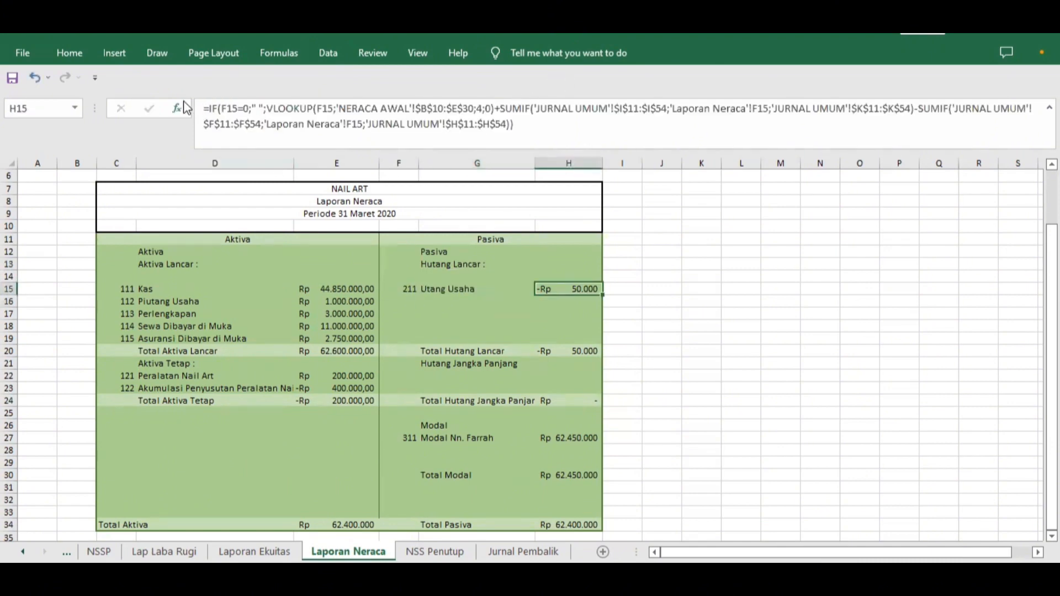
{"action": "left_click_drag", "start_coordinate": [203, 108], "coordinate": [519, 126]}
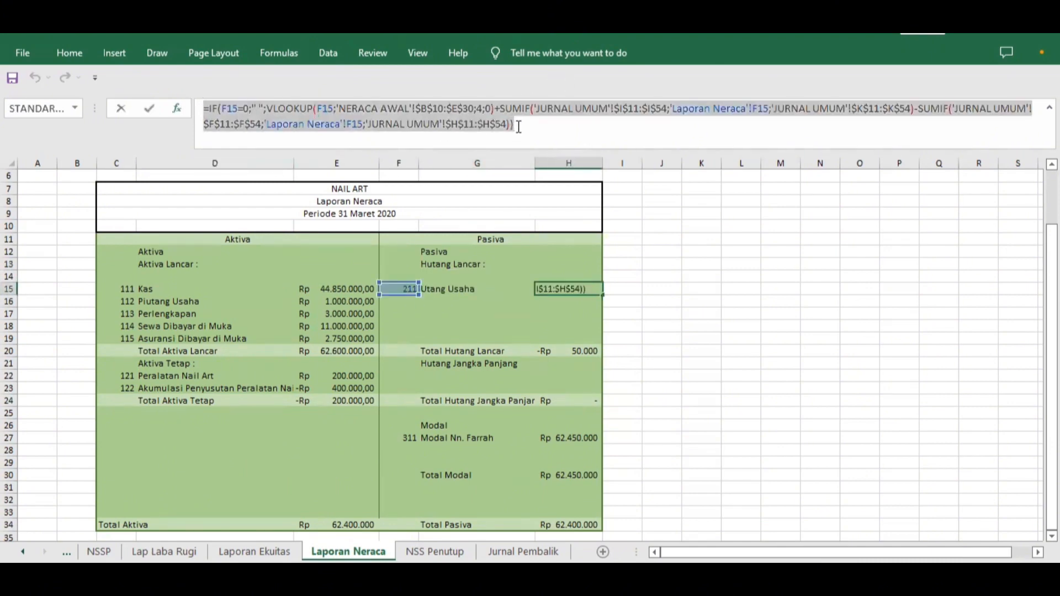
{"action": "key", "text": "Return"}
- Inspect the account 311 name formula in G27 and the Laporan Ekuitas link in H27 under Modal
{"action": "left_click", "coordinate": [558, 438]}
{"action": "left_click", "coordinate": [480, 437]}
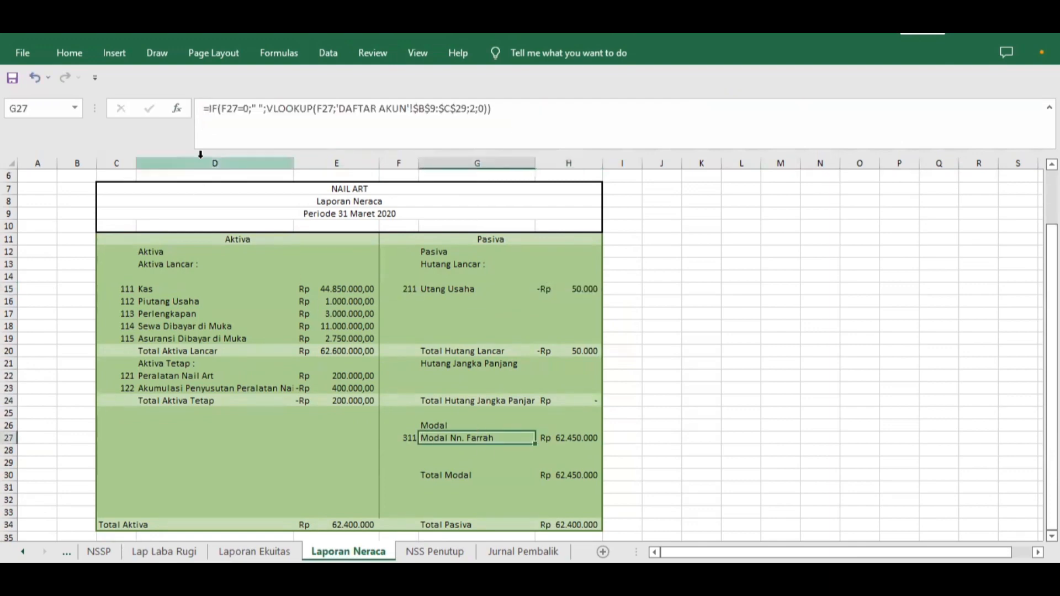
{"action": "left_click", "coordinate": [202, 110]}
{"action": "left_click_drag", "start_coordinate": [202, 109], "coordinate": [493, 110]}
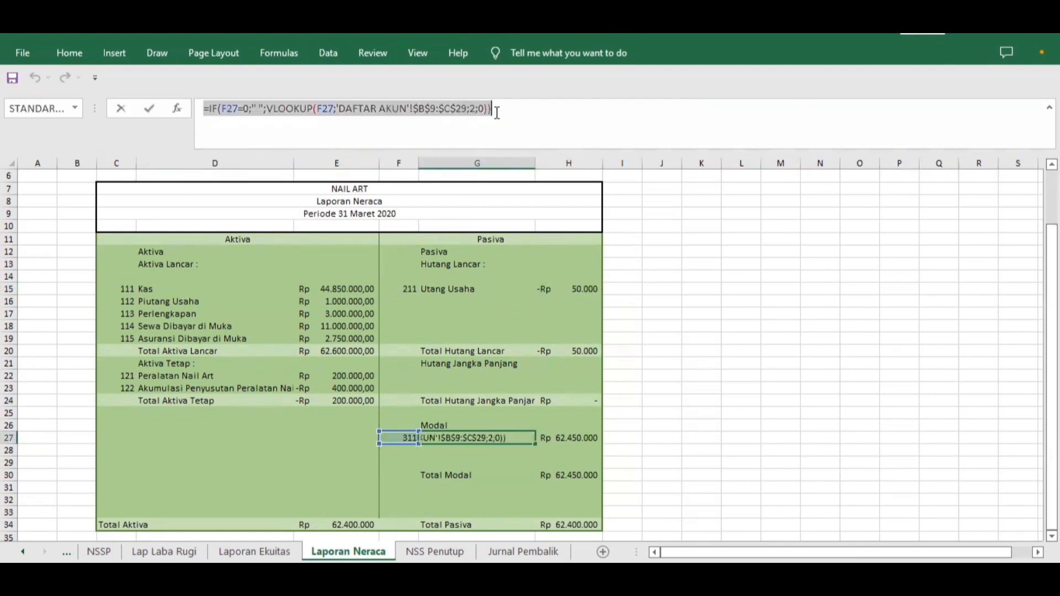
{"action": "key", "text": "Return"}
{"action": "left_click", "coordinate": [569, 438]}
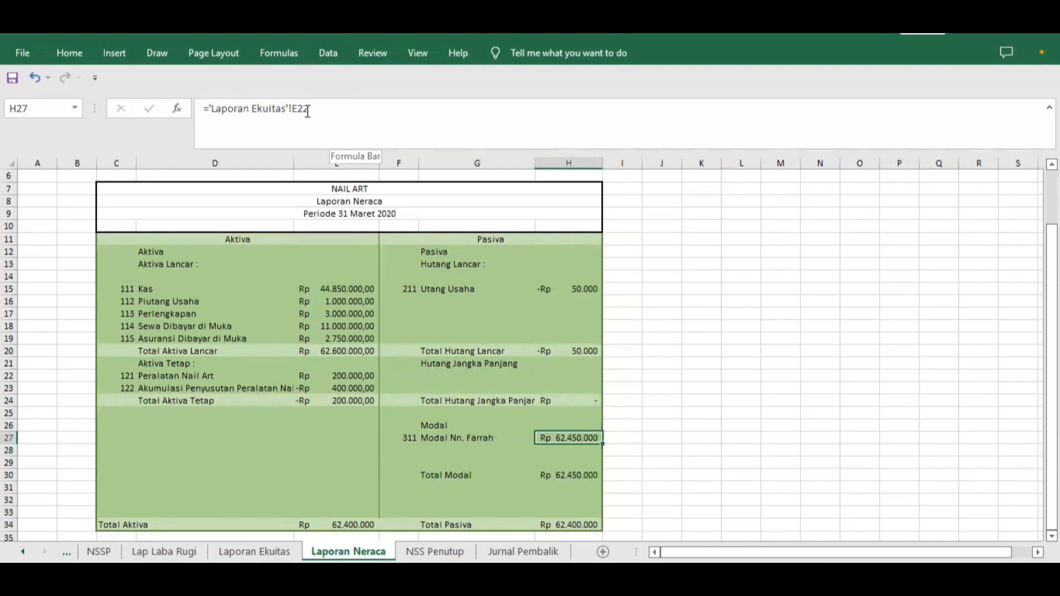
{"action": "left_click", "coordinate": [311, 108]}
{"action": "left_click_drag", "start_coordinate": [311, 108], "coordinate": [202, 108]}
{"action": "key", "text": "Return"}
- Inspect the Total Pasiva formula in H34 and the Total Aktiva formula in E34
{"action": "scroll", "coordinate": [837, 502], "scroll_direction": "up", "scroll_amount": 3}
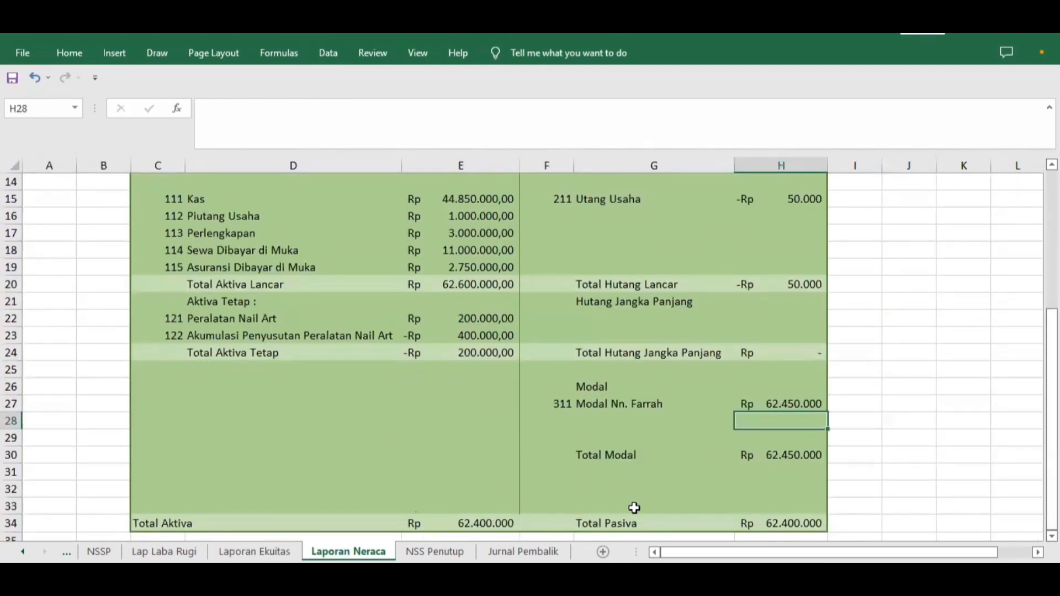
{"action": "left_click", "coordinate": [806, 517]}
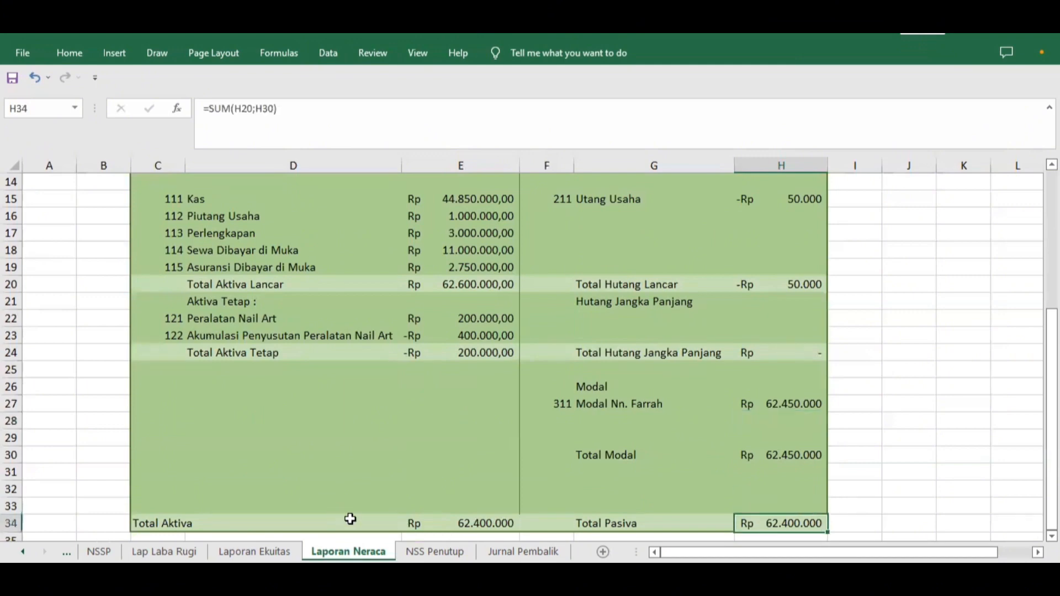
{"action": "left_click", "coordinate": [461, 522]}
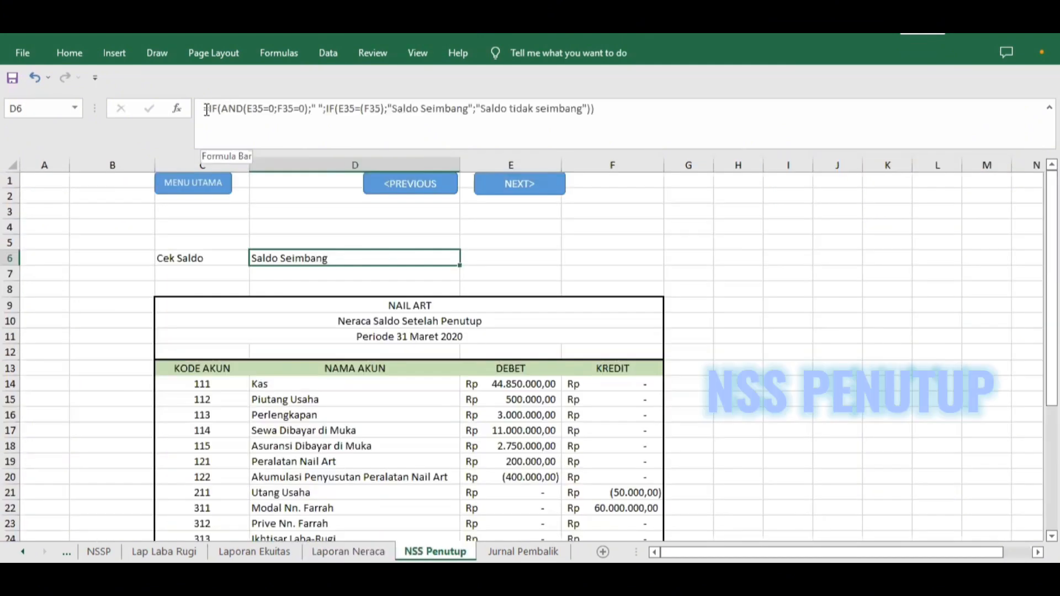
- On the NSS Penutup sheet, inspect the Cek Saldo formula in D6 and the DAFTAR AKUN account code link in C14
{"action": "left_click", "coordinate": [249, 109]}
{"action": "left_click_drag", "start_coordinate": [203, 109], "coordinate": [615, 107]}
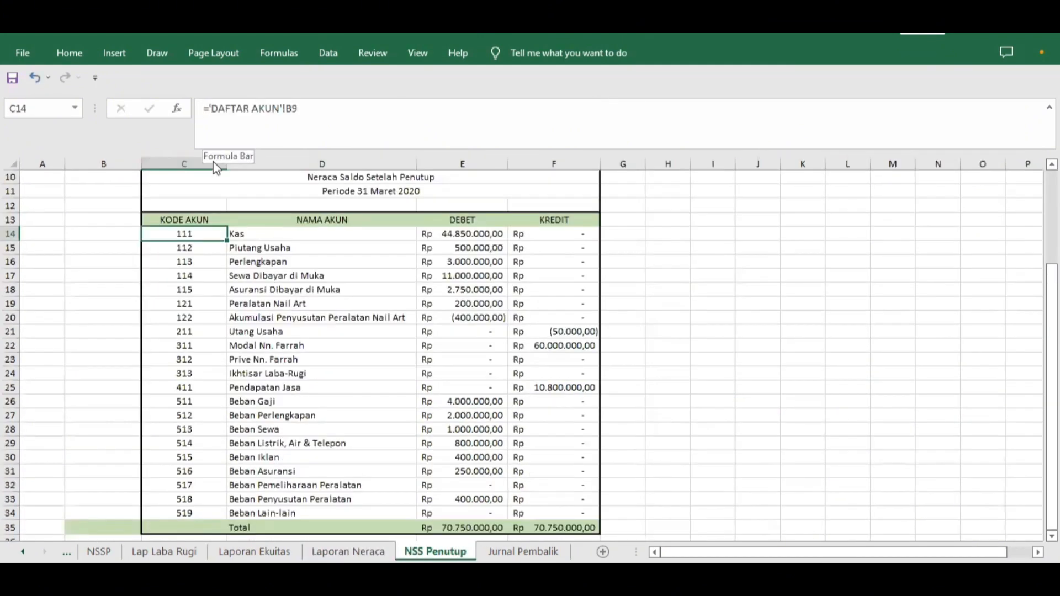
{"action": "left_click_drag", "start_coordinate": [204, 109], "coordinate": [302, 107]}
{"action": "key", "text": "Return"}
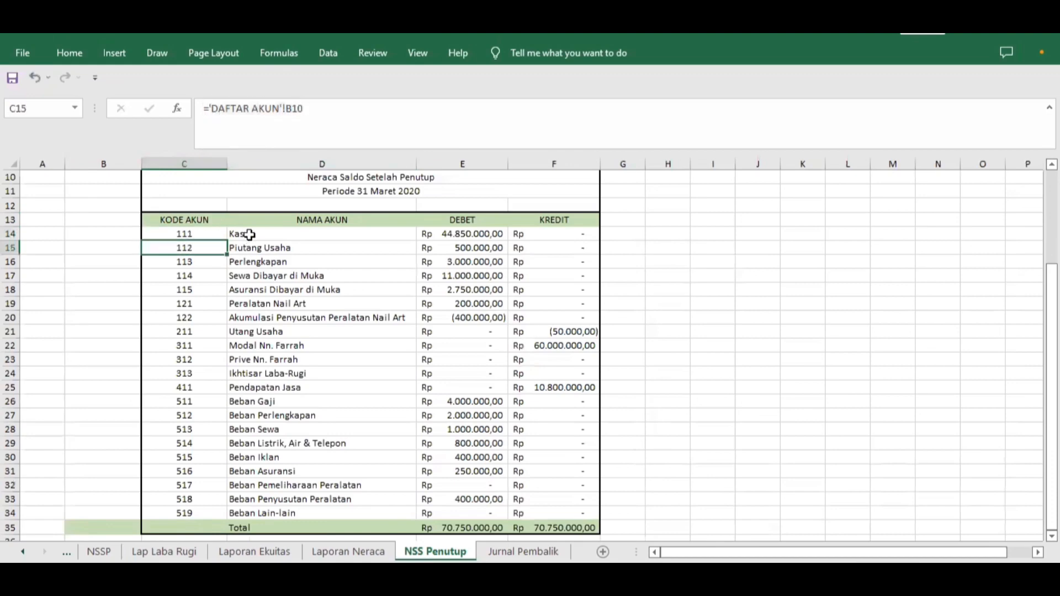
- Fill the account name VLOOKUP in D14 and the debit formula in E14 down their columns through row 34
{"action": "left_click", "coordinate": [249, 234]}
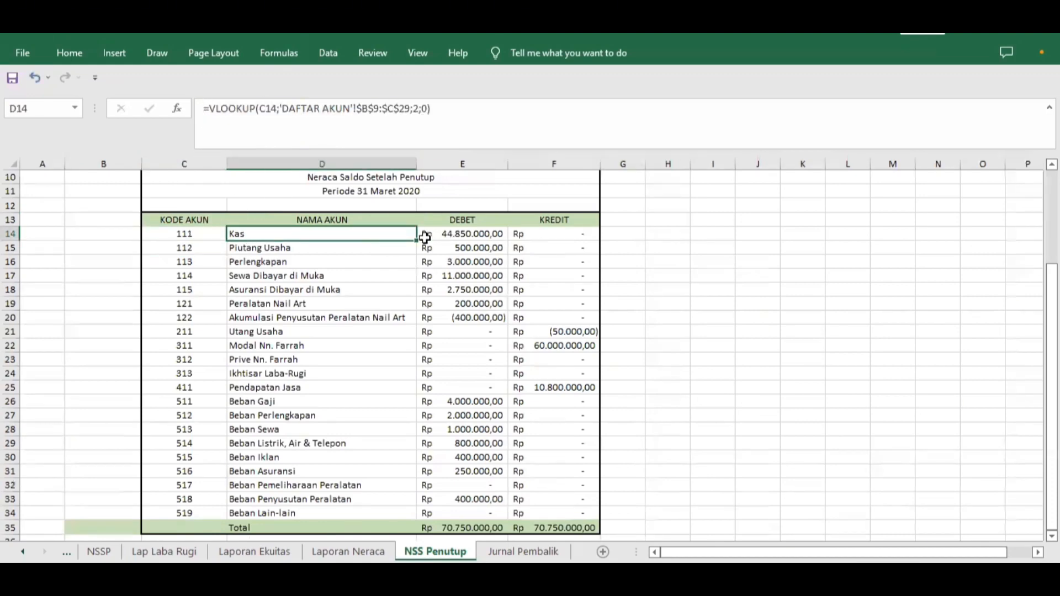
{"action": "left_click_drag", "start_coordinate": [415, 241], "coordinate": [289, 514]}
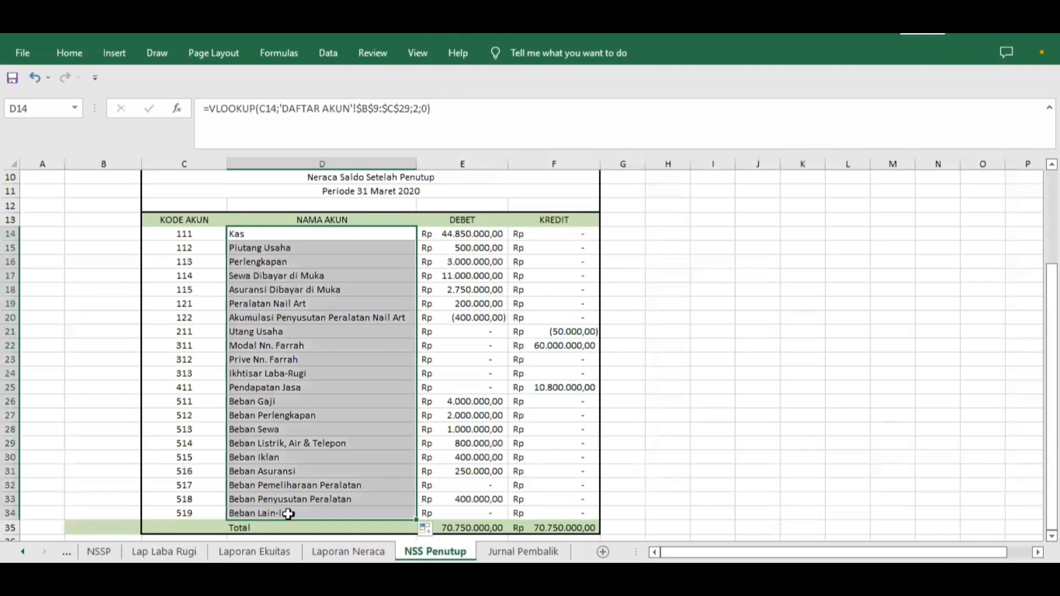
{"action": "left_click", "coordinate": [462, 234]}
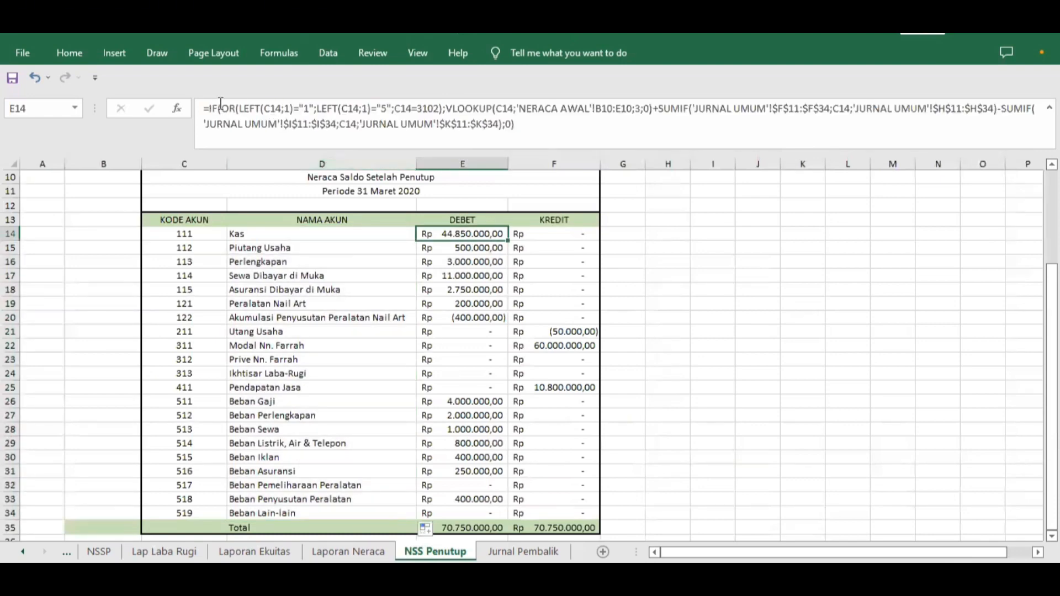
{"action": "left_click_drag", "start_coordinate": [204, 109], "coordinate": [523, 122]}
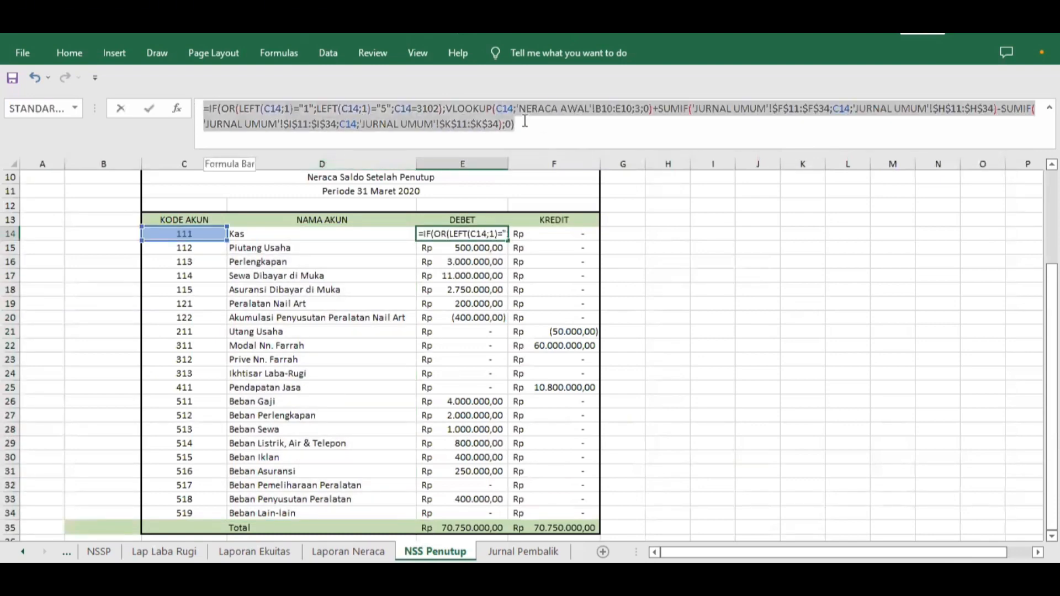
{"action": "key", "text": "Escape"}
{"action": "double_click", "coordinate": [508, 241]}
- Inspect the credit formula in F14 and the debit and credit totals in E35 and F35
{"action": "left_click", "coordinate": [549, 233]}
{"action": "left_click_drag", "start_coordinate": [319, 123], "coordinate": [205, 109]}
{"action": "key", "text": "Return"}
{"action": "left_click", "coordinate": [683, 459]}
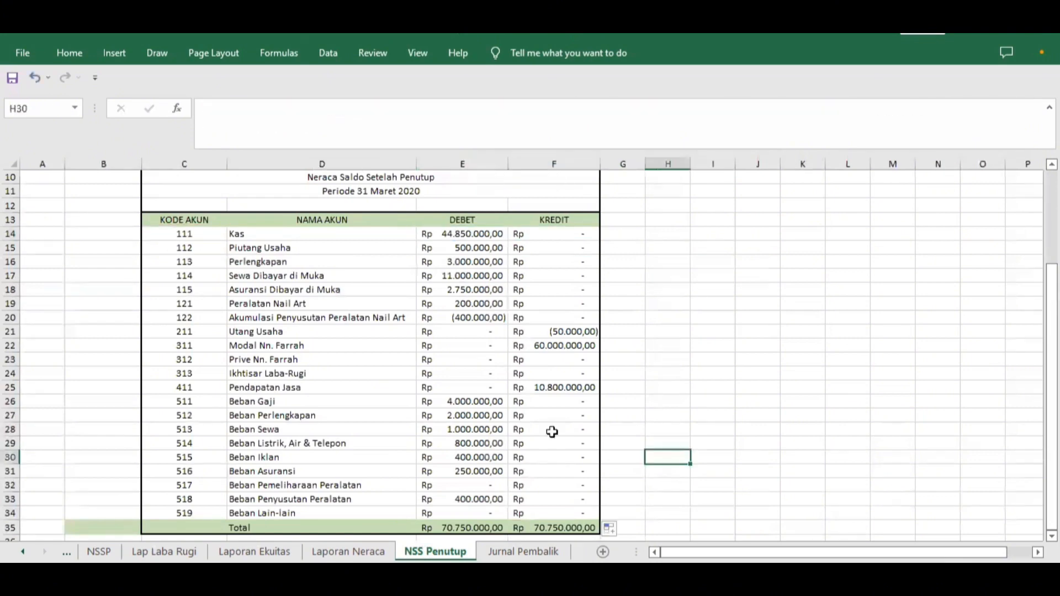
{"action": "left_click", "coordinate": [472, 527]}
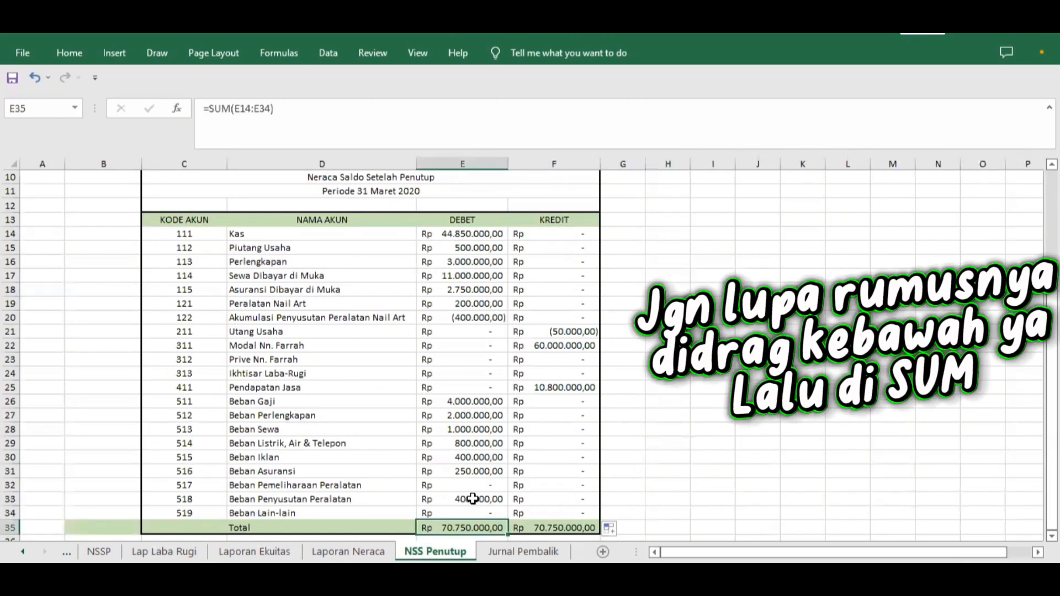
{"action": "key", "text": "Right"}
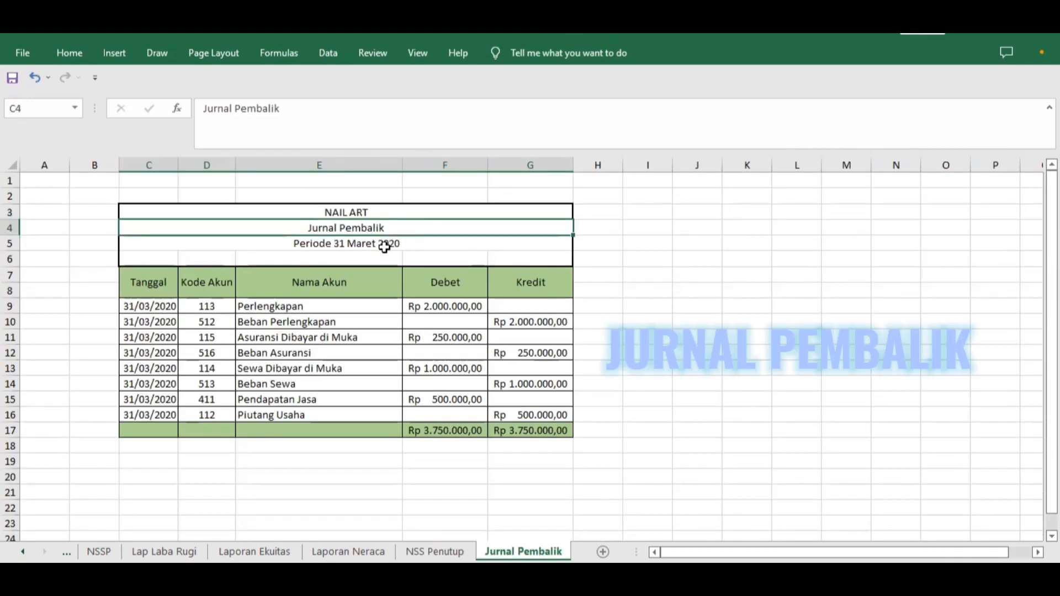
- On the Jurnal Pembalik sheet, review the period heading, the date in C9 and the account name VLOOKUP in E9
{"action": "left_click", "coordinate": [385, 246]}
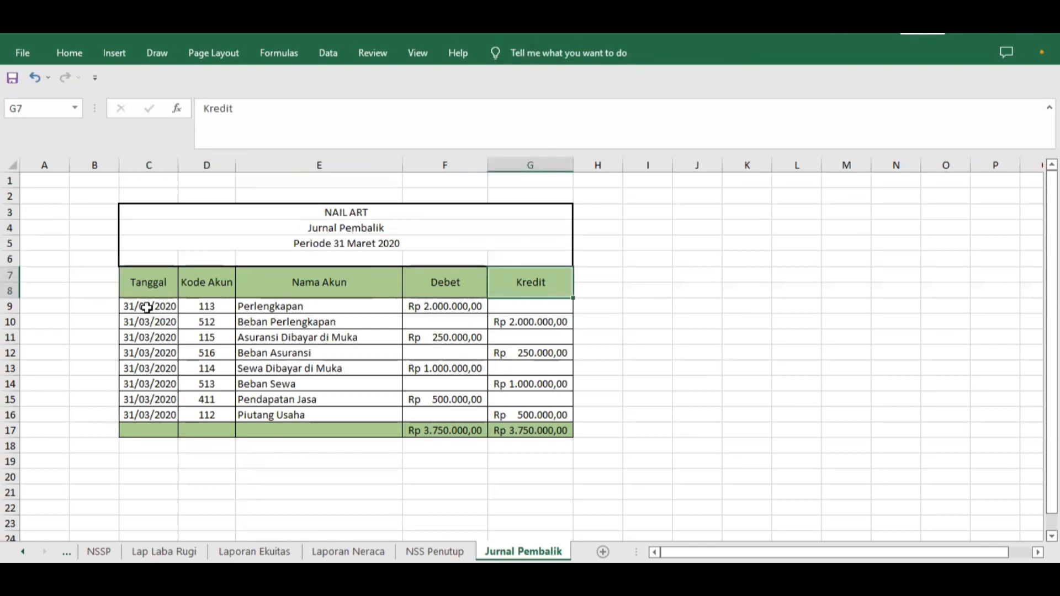
{"action": "left_click", "coordinate": [147, 308]}
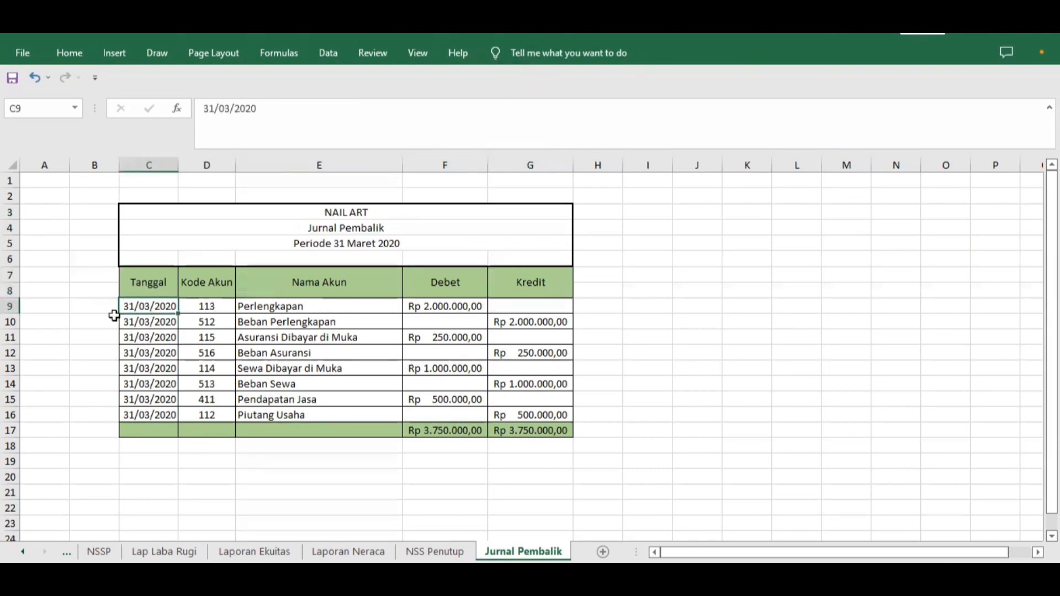
{"action": "left_click", "coordinate": [257, 305]}
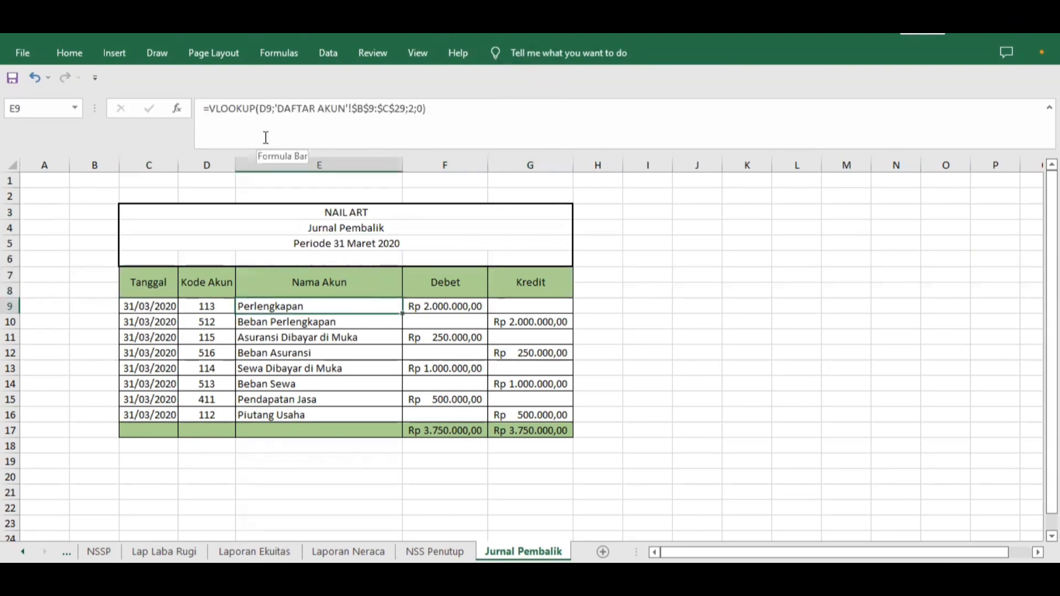
{"action": "left_click_drag", "start_coordinate": [204, 113], "coordinate": [466, 126]}
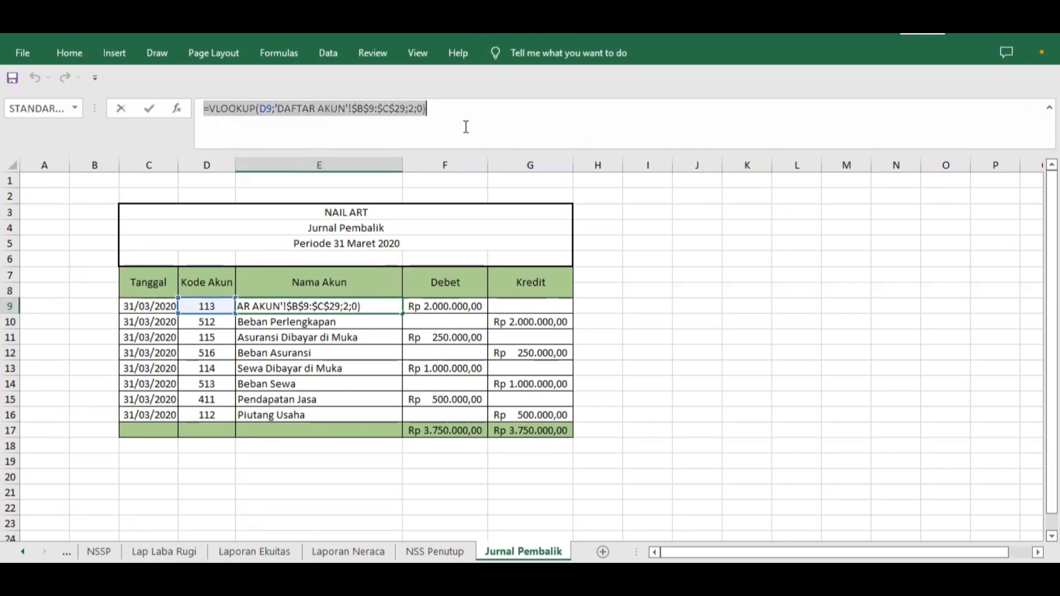
{"action": "key", "text": "Return"}
- Inspect the JURNAL UMUM link in F9 and the debit and credit SUM formulas in F17 and G17
{"action": "left_click", "coordinate": [464, 307]}
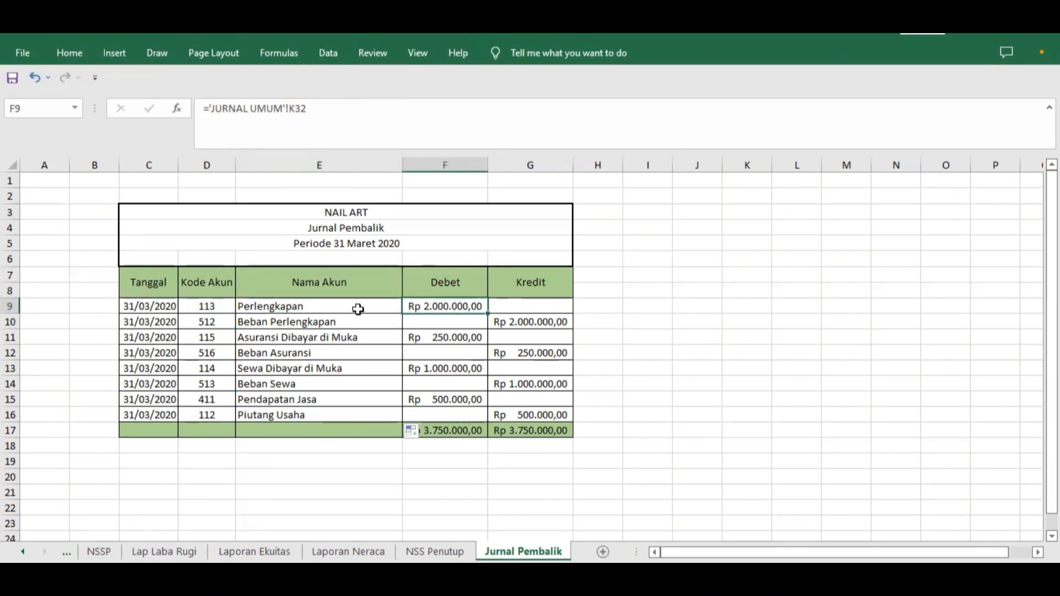
{"action": "left_click", "coordinate": [466, 434]}
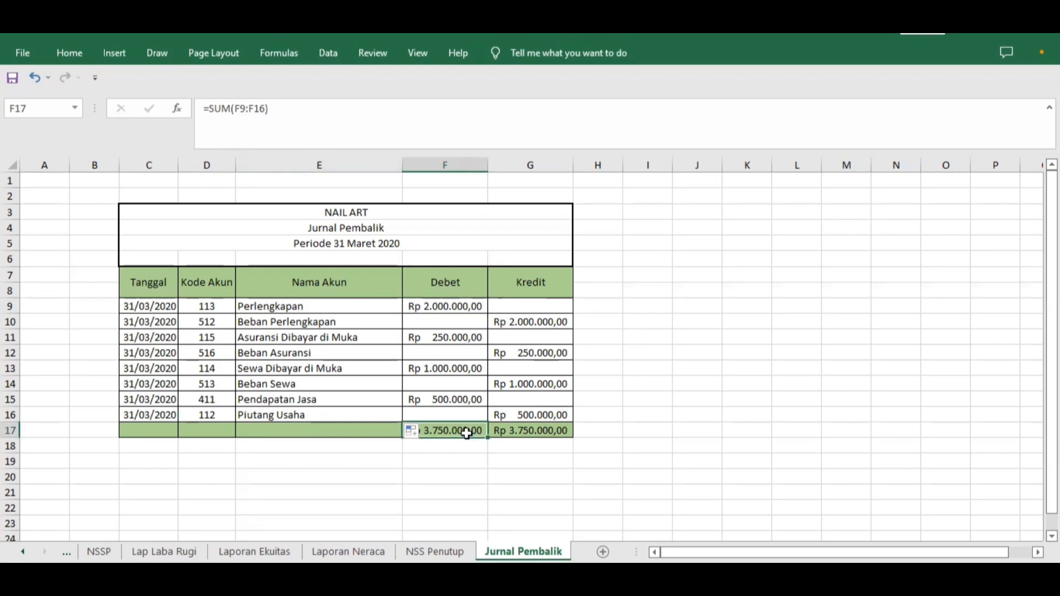
{"action": "left_click", "coordinate": [505, 432]}
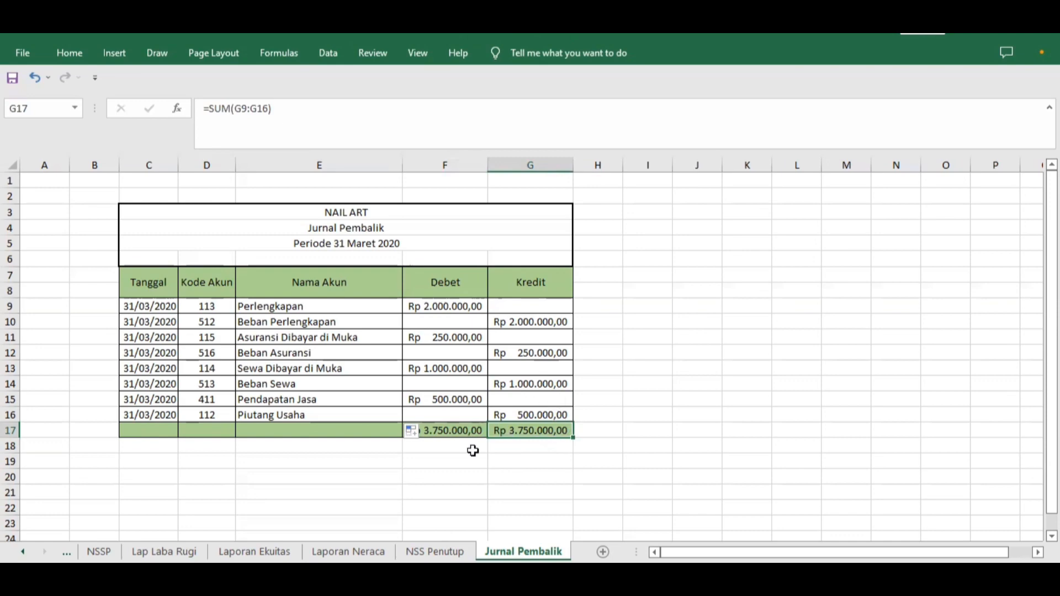